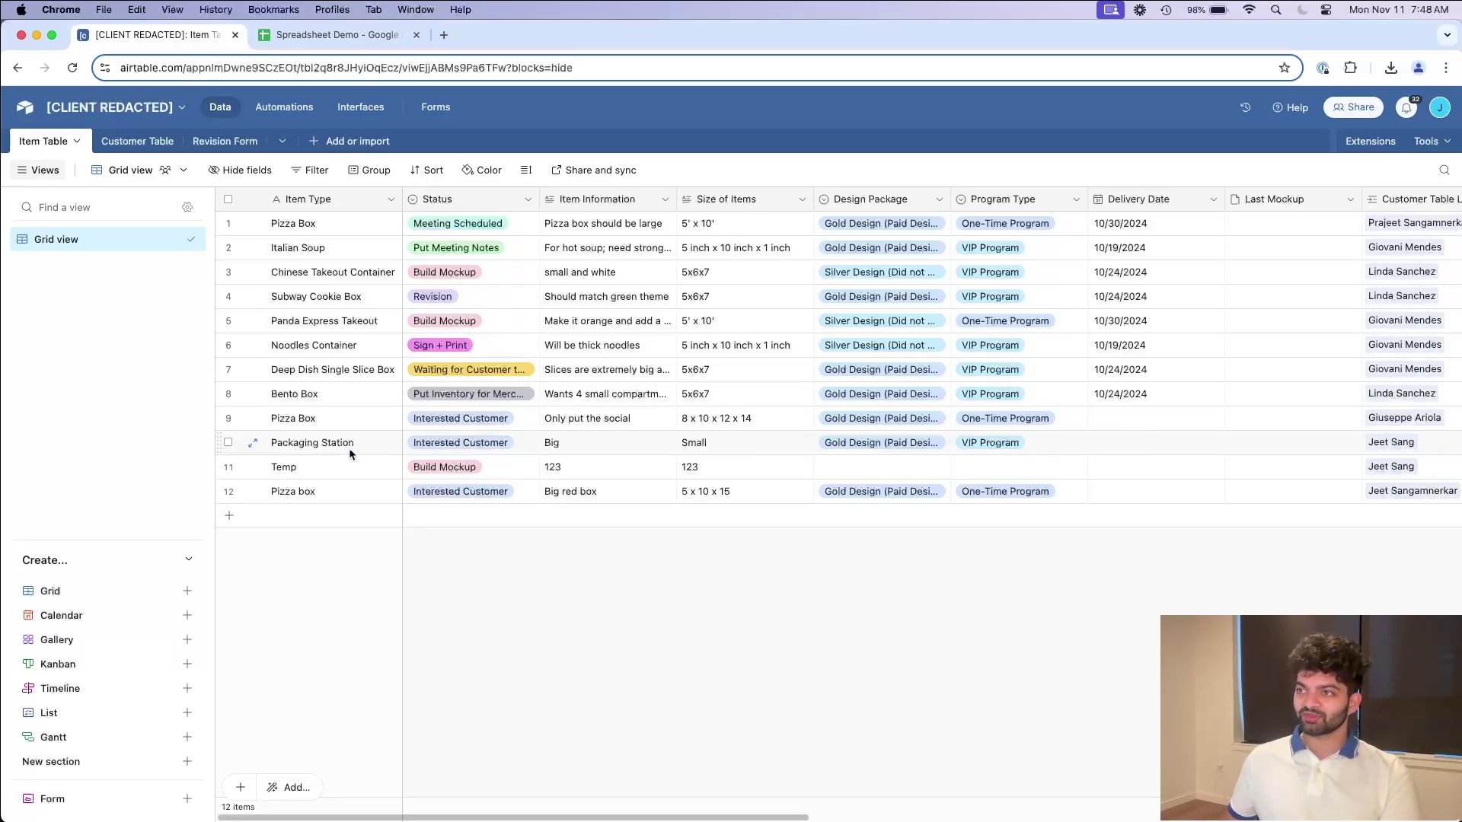
# Step: Glance at Airtable's customer and item tables, then show Spreadsheet Demo's Item Table sheet
pyautogui.click(139, 143)
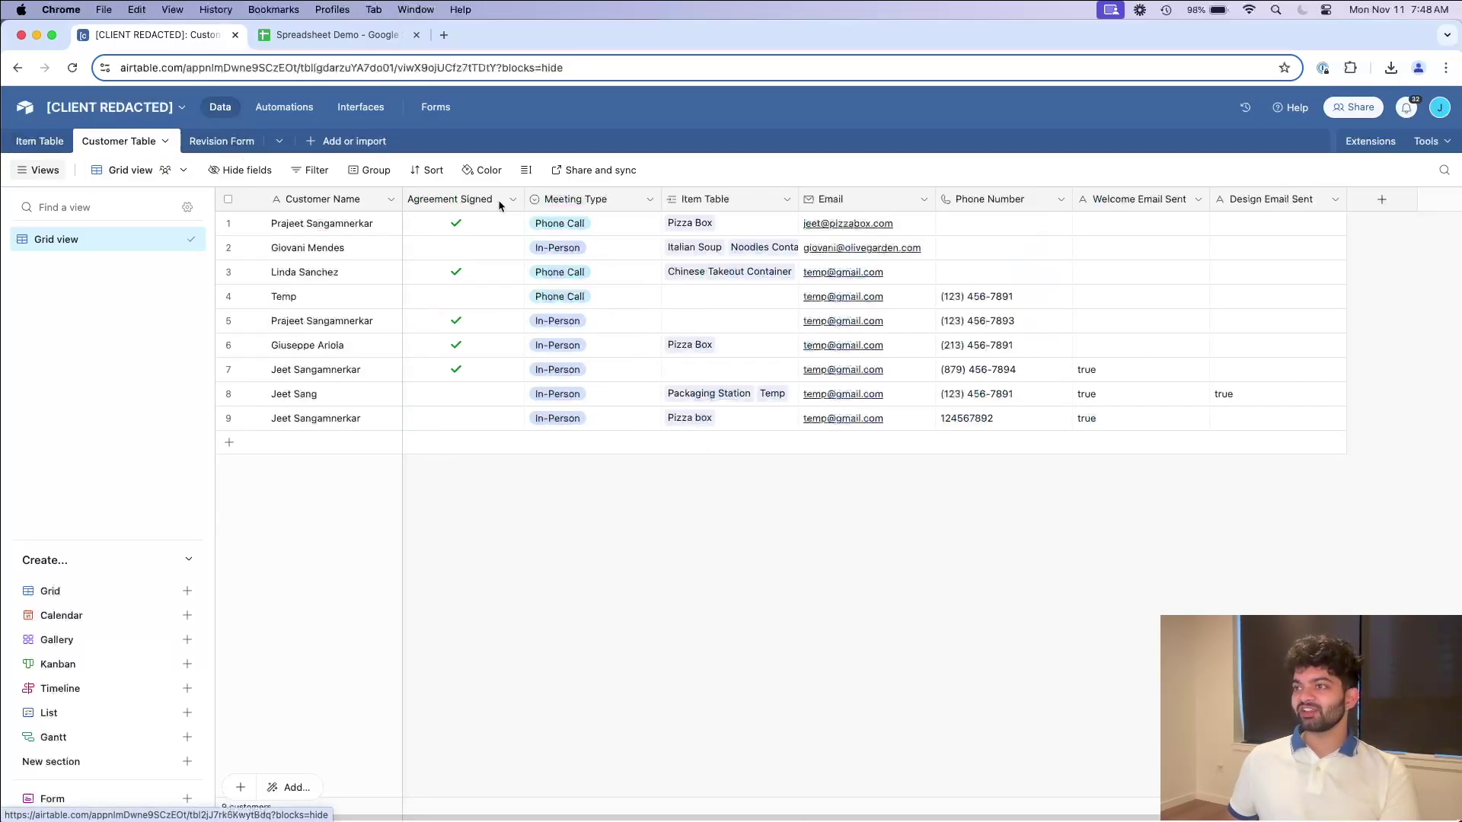
pyautogui.click(40, 141)
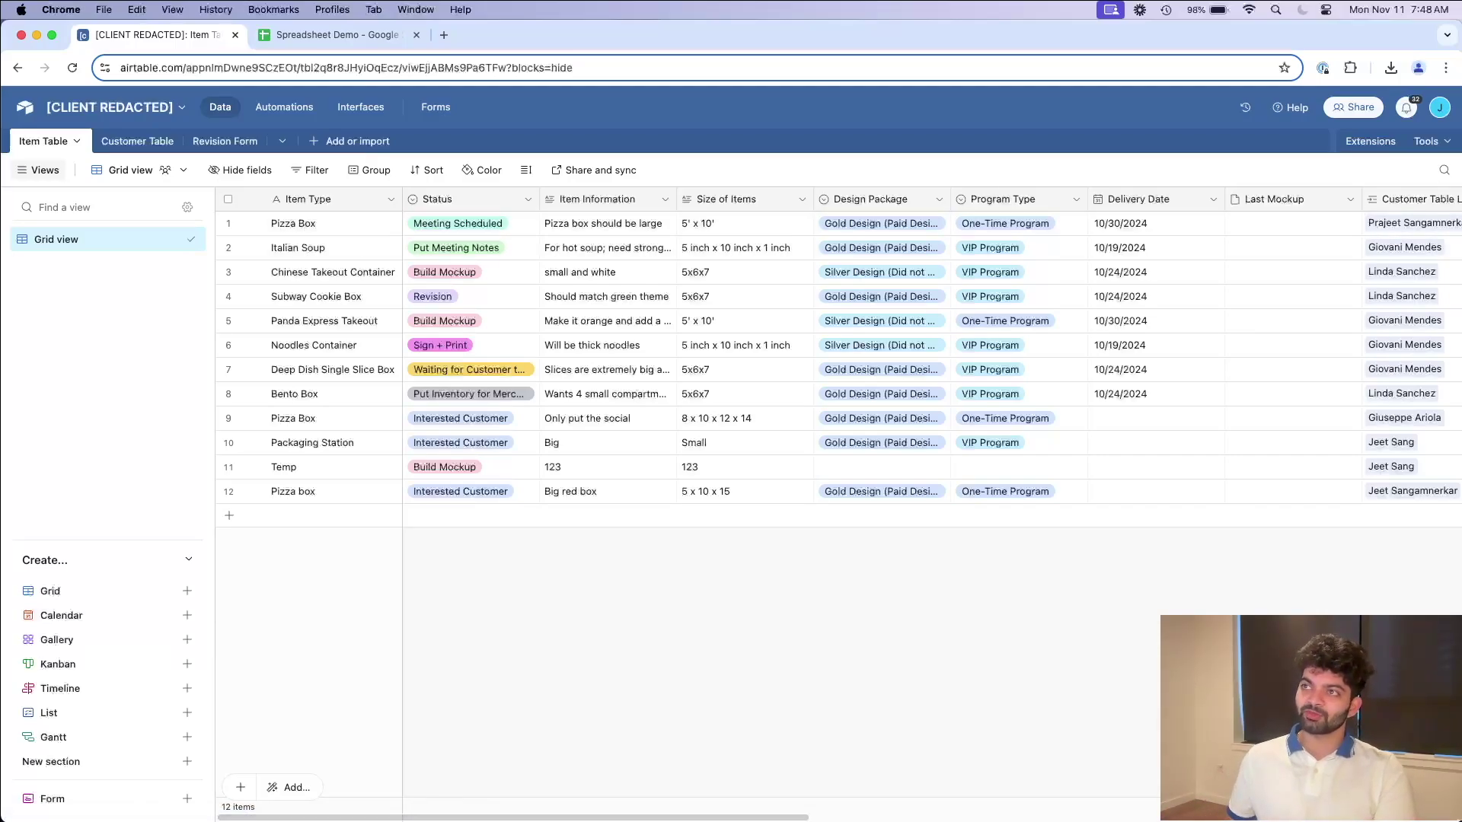
pyautogui.click(345, 35)
pyautogui.click(173, 806)
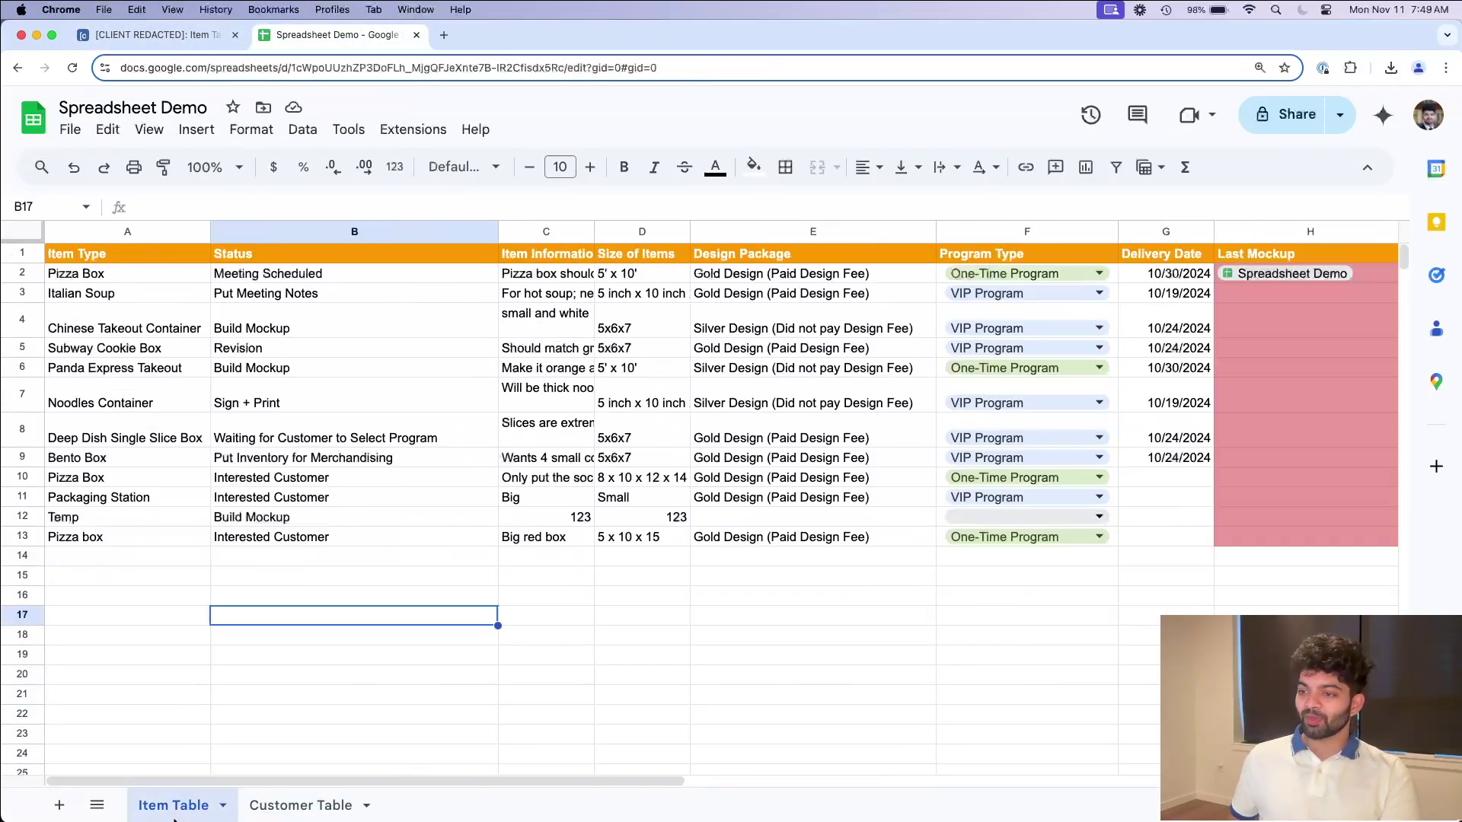
# Step: Compare Airtable's items and customers with the Customer Table sheet, ending on the Item Table sheet
pyautogui.click(214, 37)
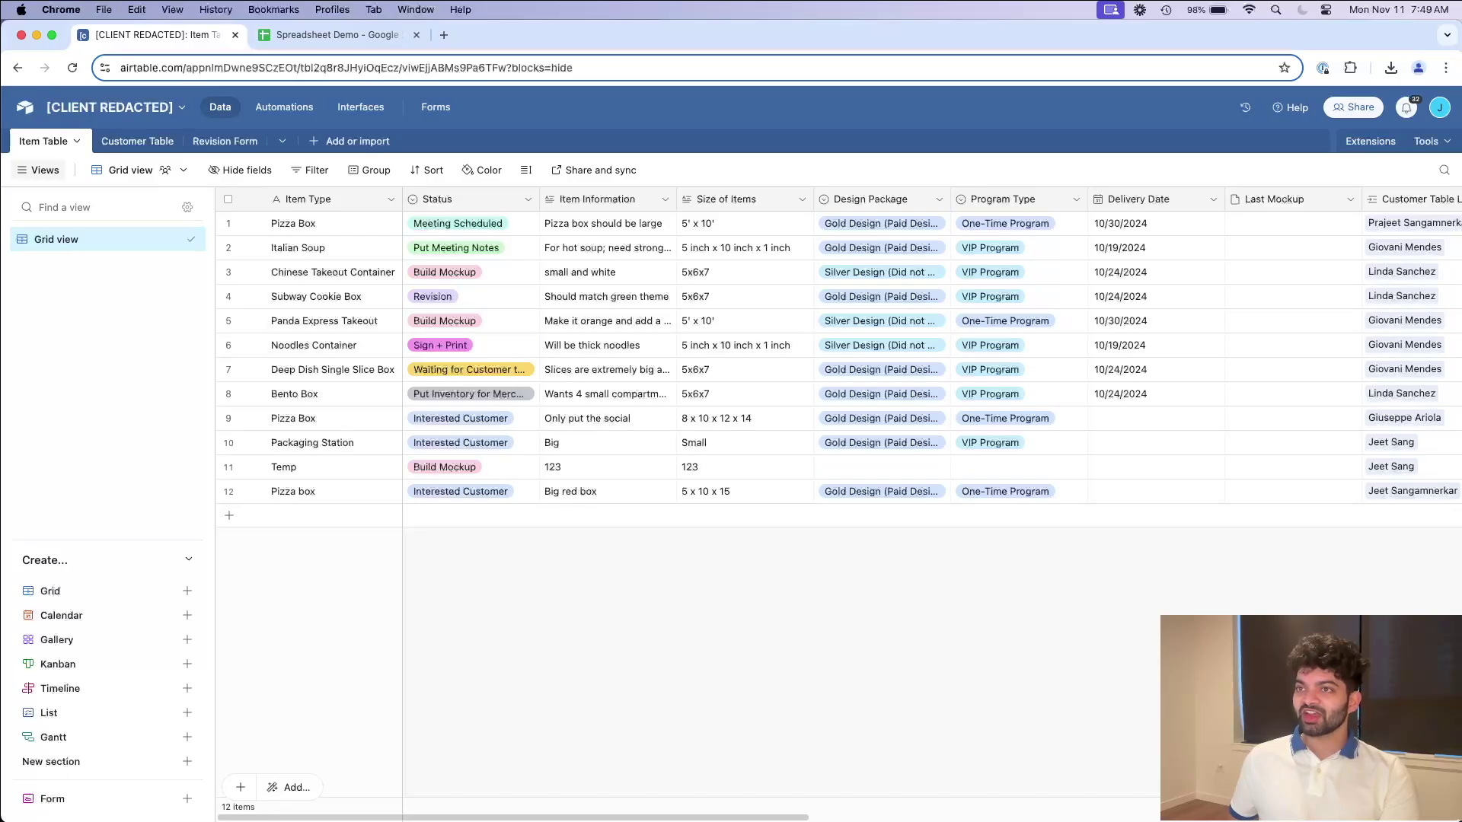
pyautogui.click(335, 35)
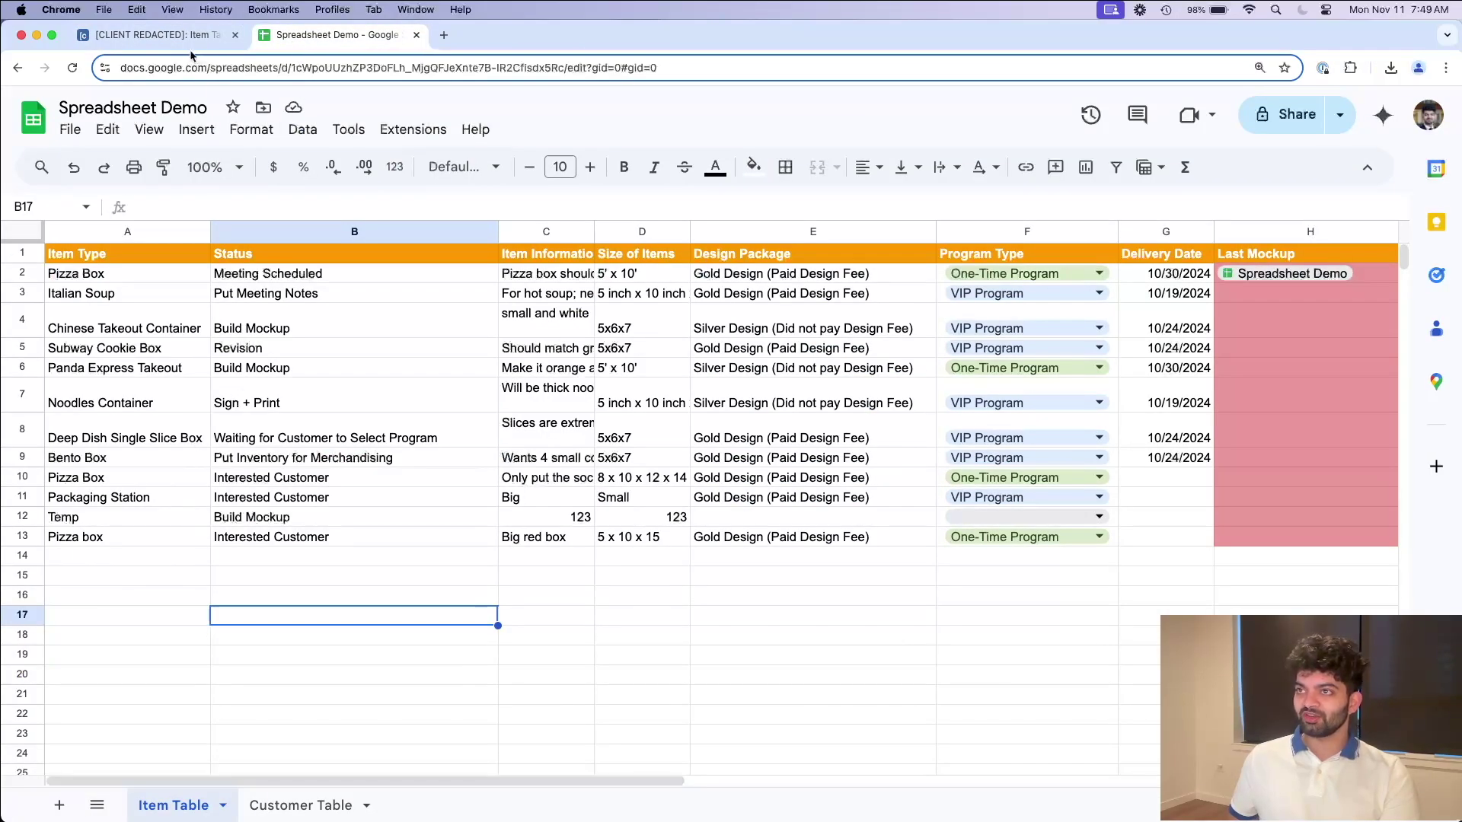
pyautogui.click(175, 35)
pyautogui.click(120, 141)
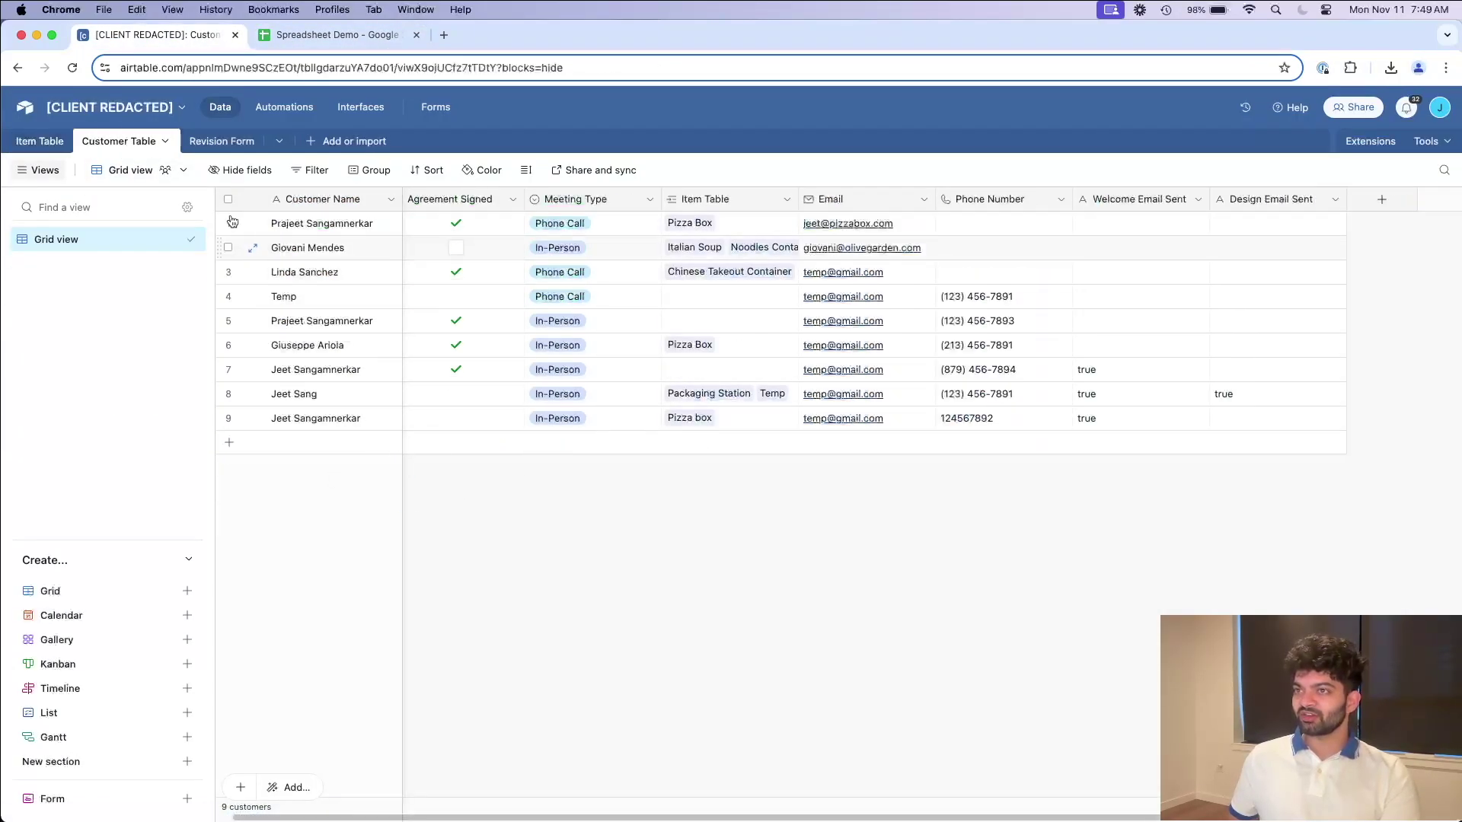
pyautogui.click(353, 42)
pyautogui.click(318, 806)
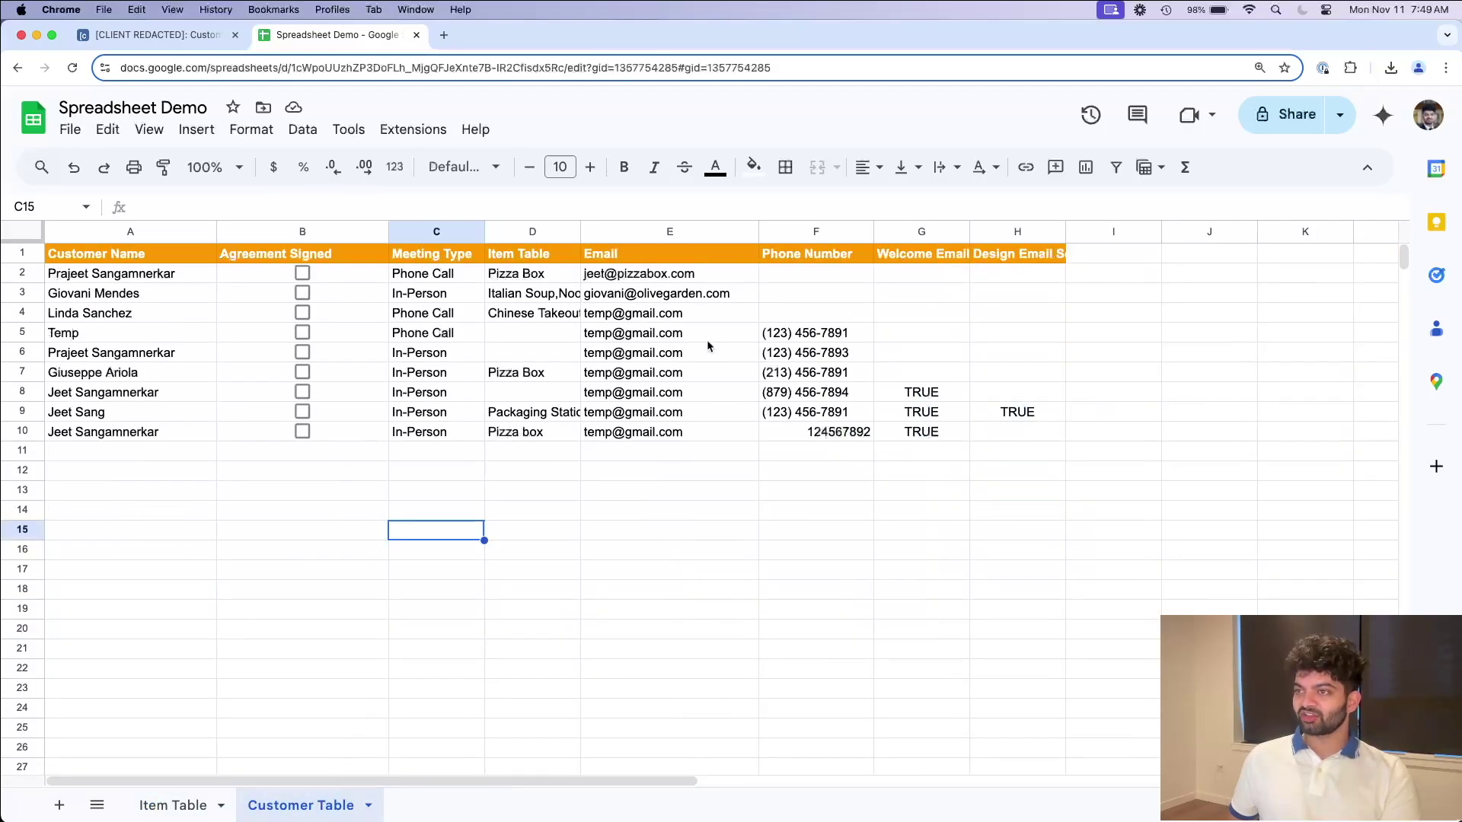
pyautogui.click(179, 807)
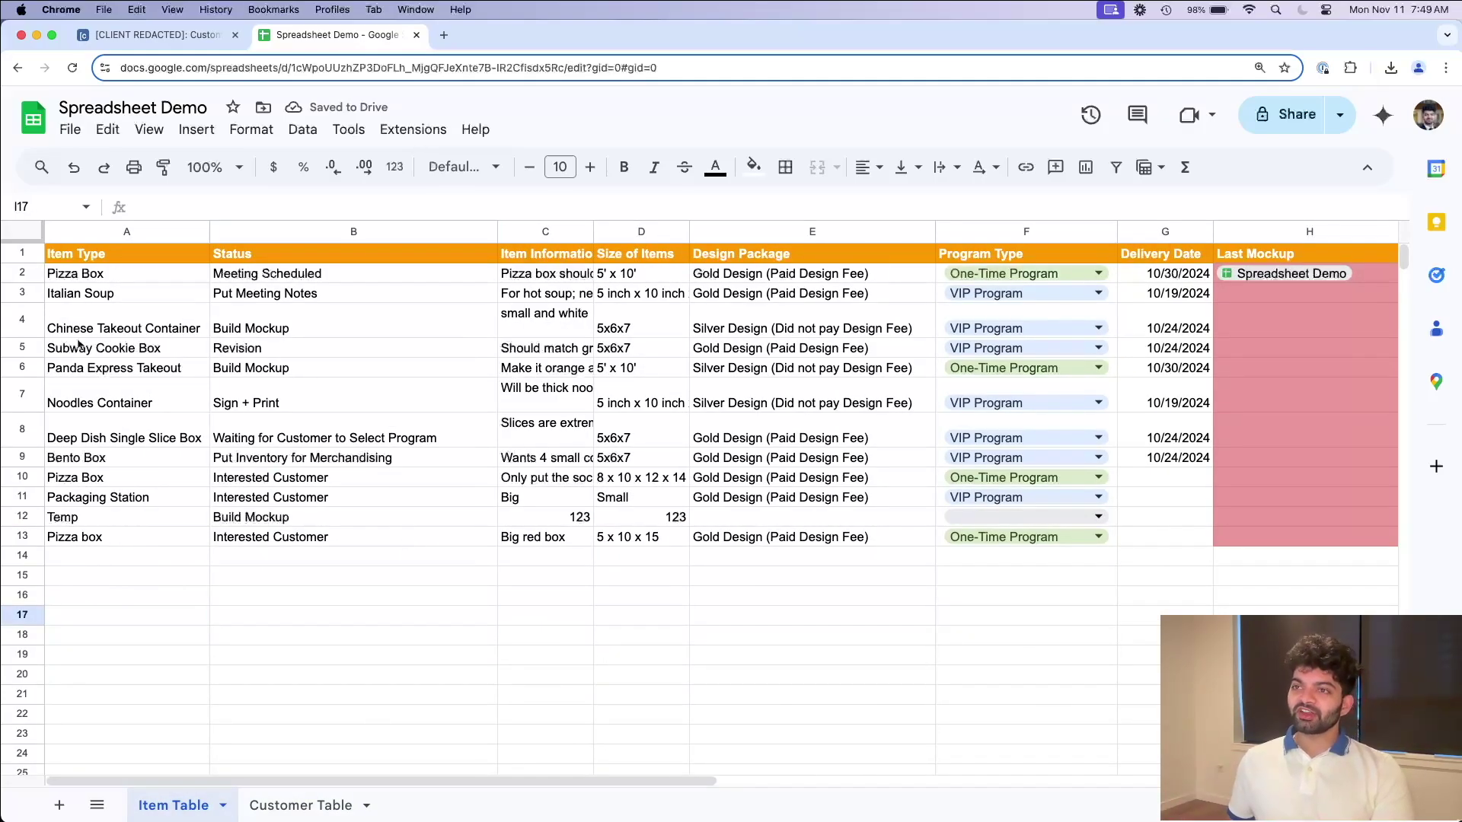
pyautogui.moveTo(99, 274); pyautogui.dragTo(343, 283)
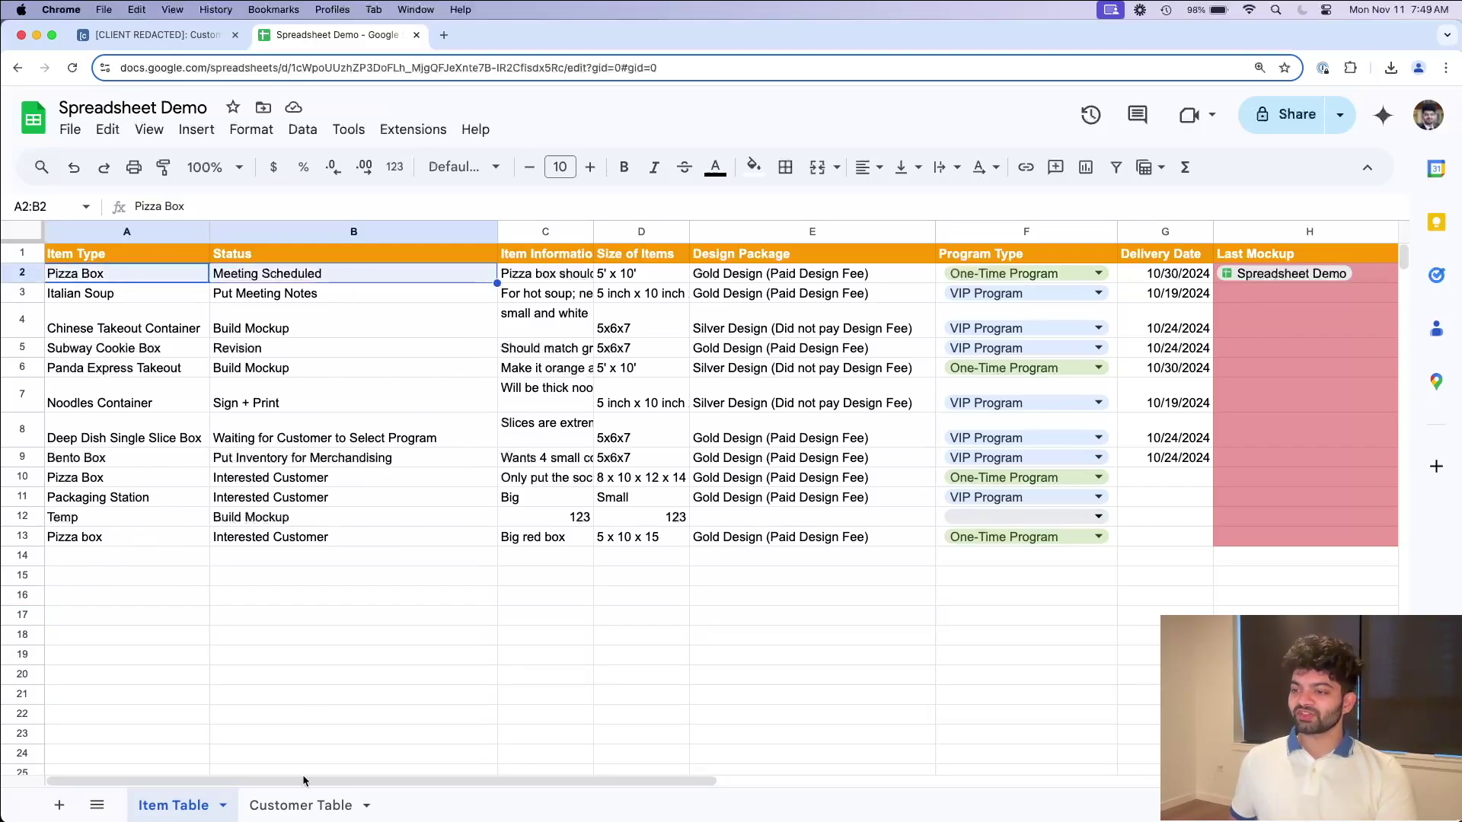
pyautogui.click(301, 805)
pyautogui.click(174, 806)
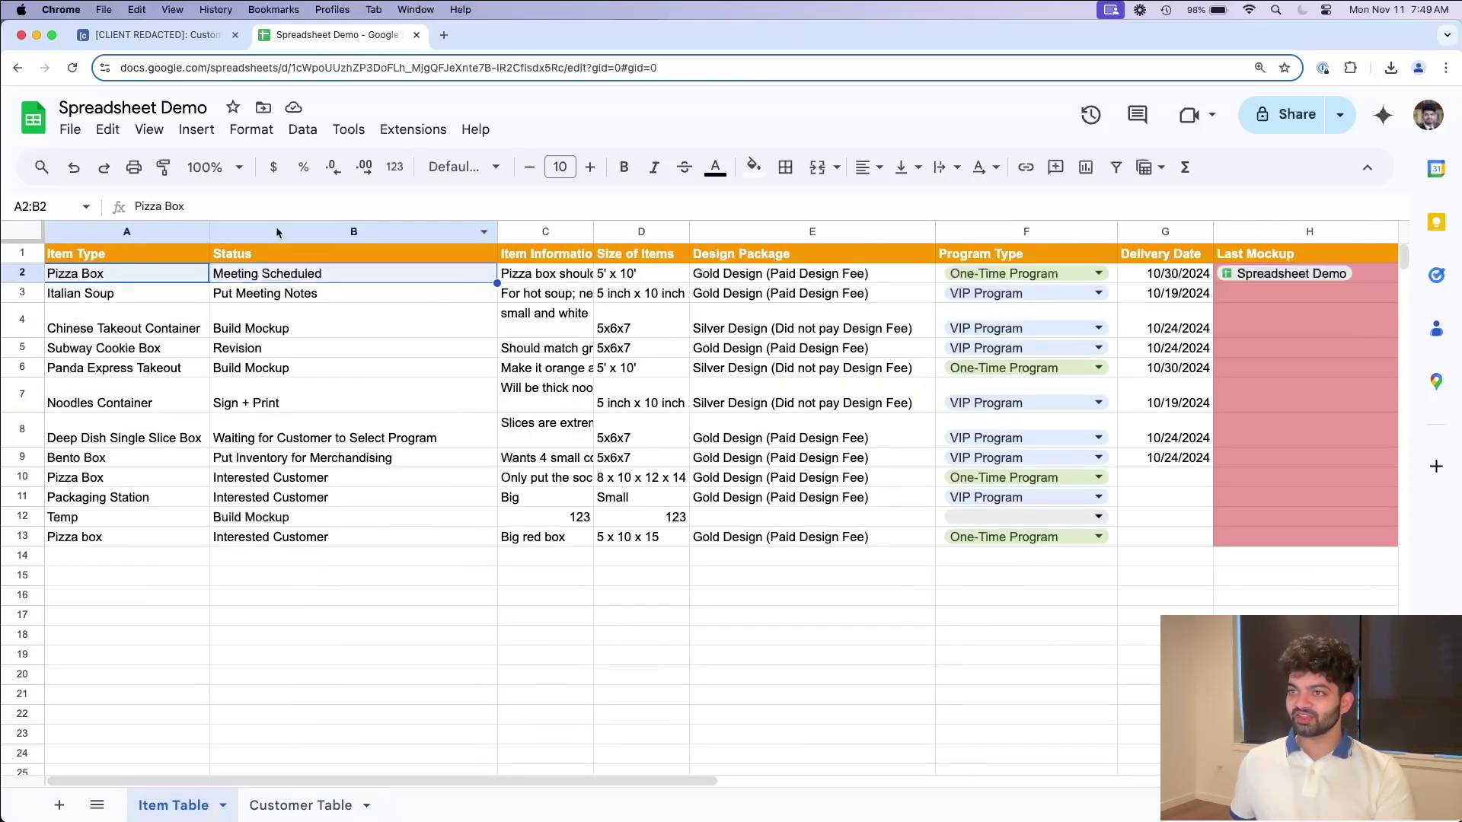
pyautogui.click(132, 281)
pyautogui.hscroll(10, 617, 342)
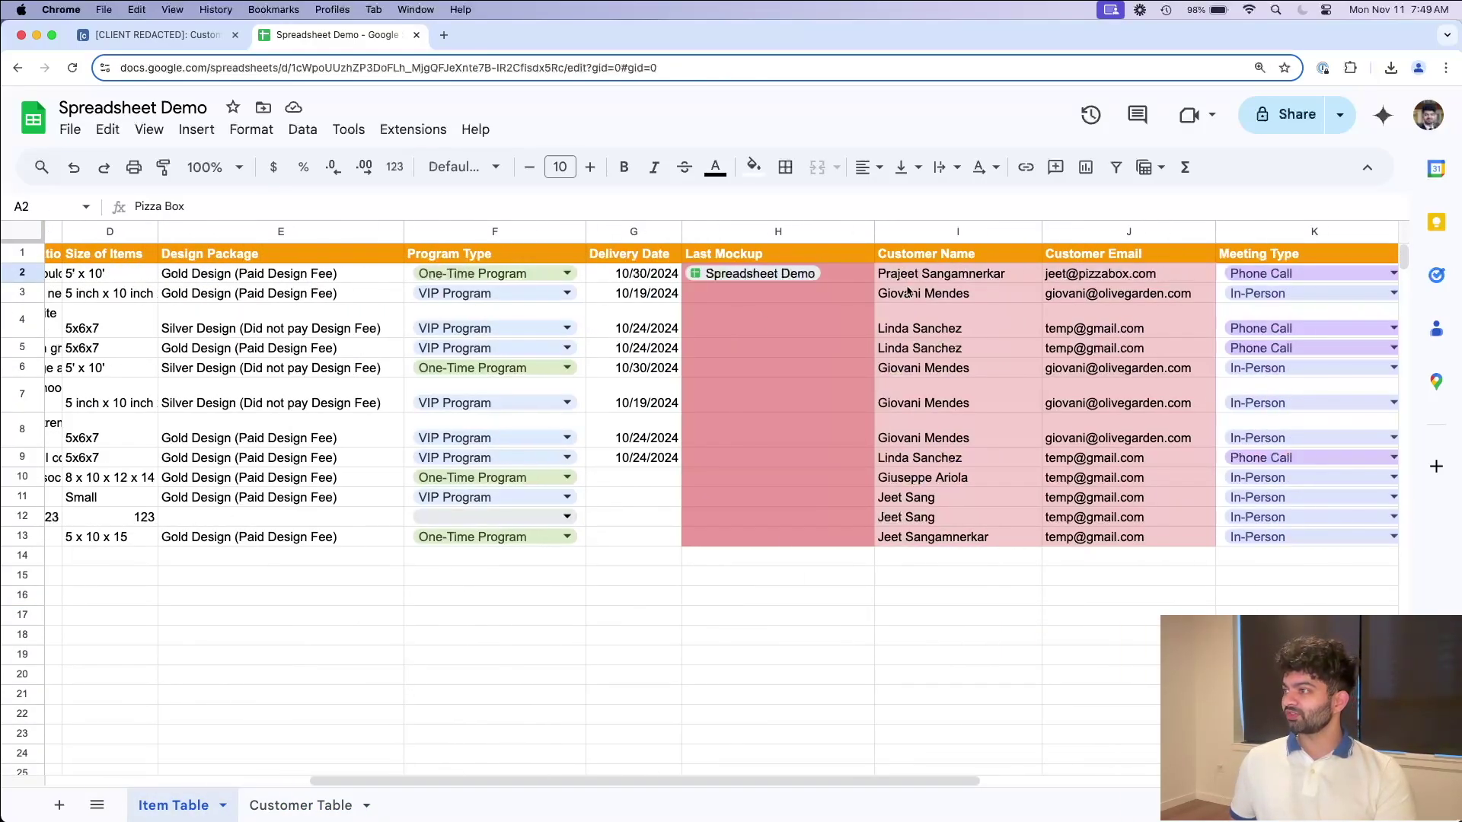
pyautogui.click(908, 281)
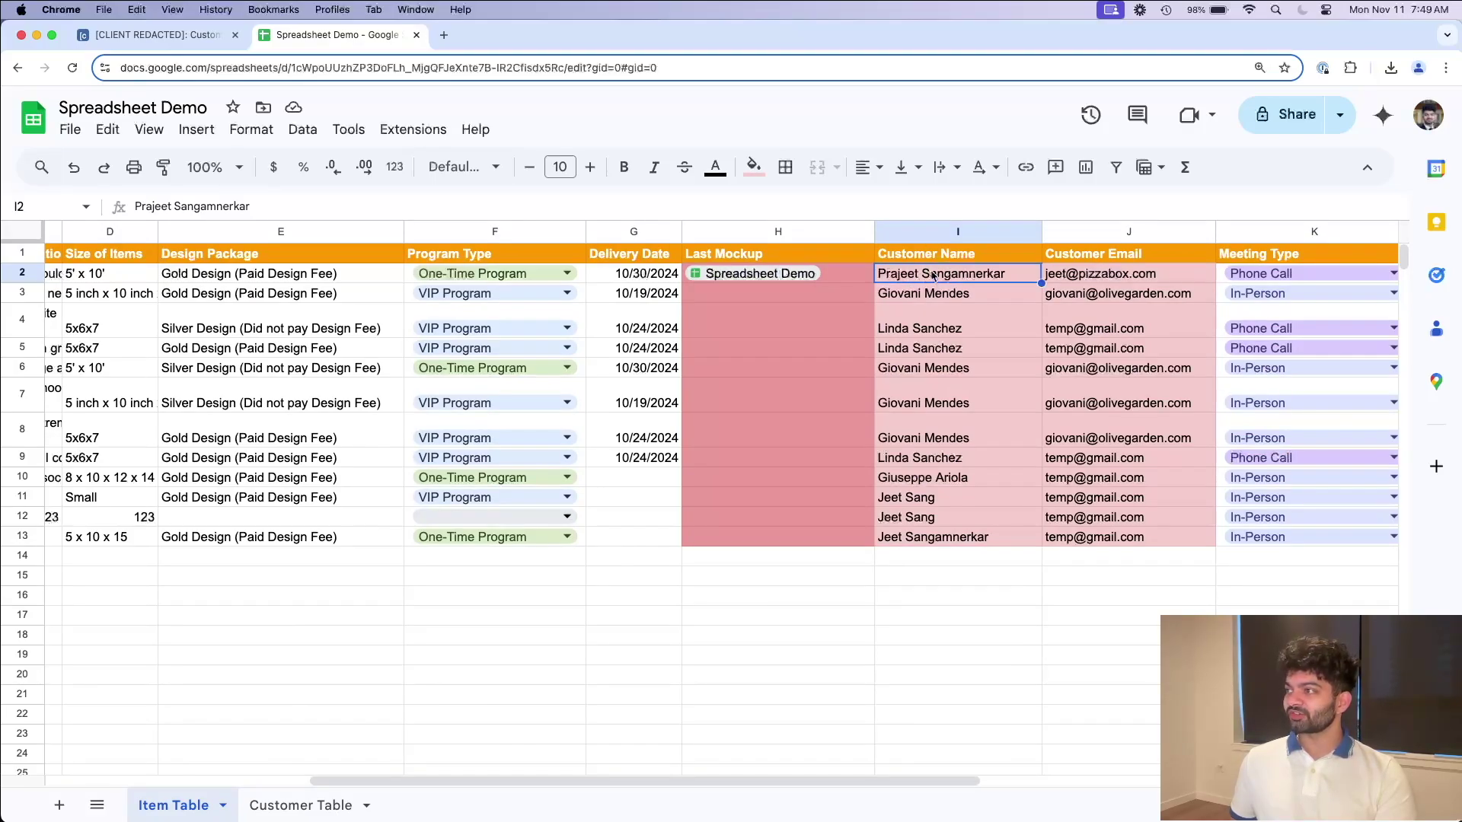
pyautogui.hscroll(2, 245, 769)
pyautogui.click(287, 804)
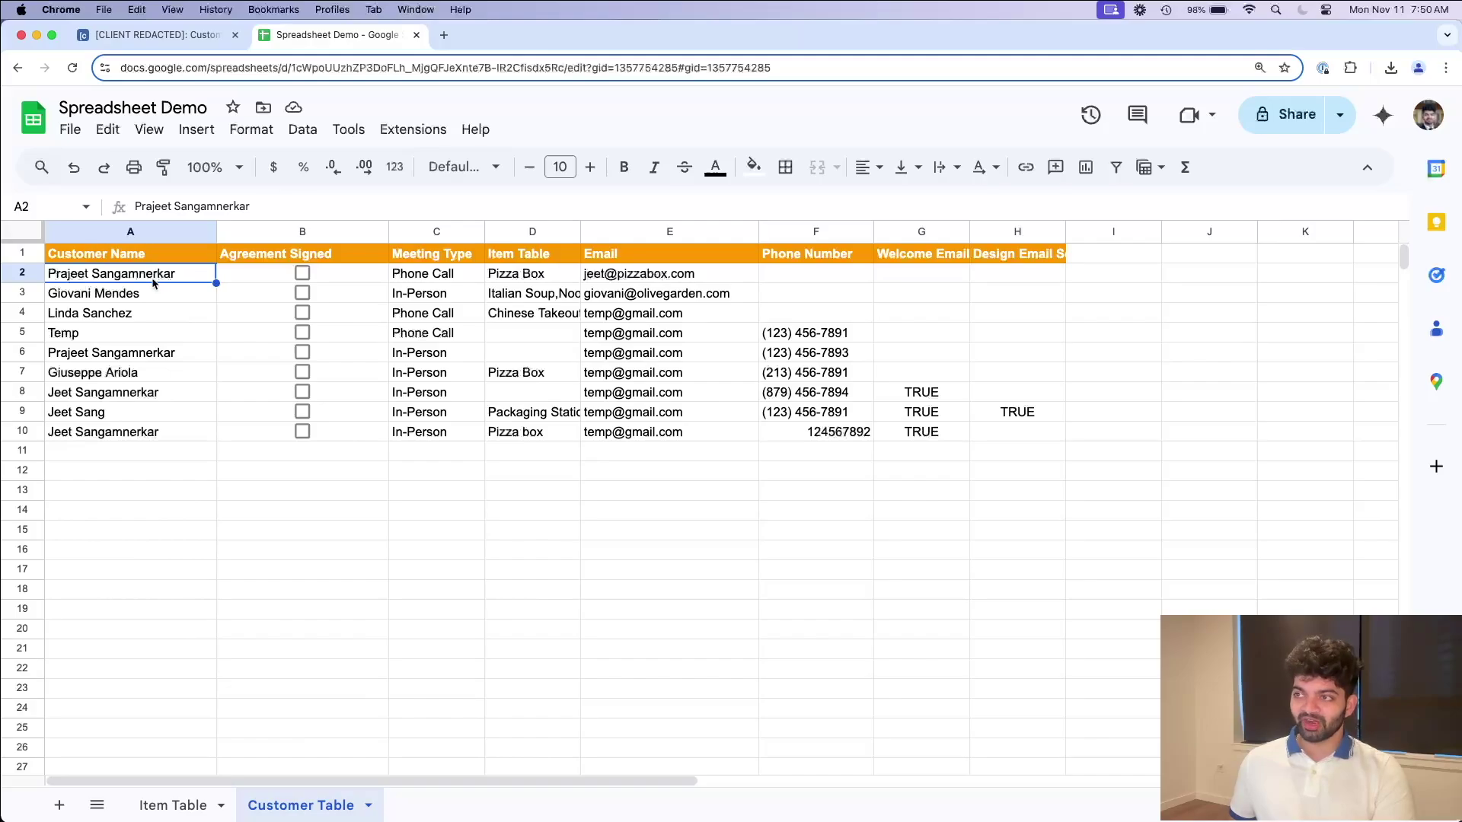
pyautogui.click(527, 279)
pyautogui.click(183, 805)
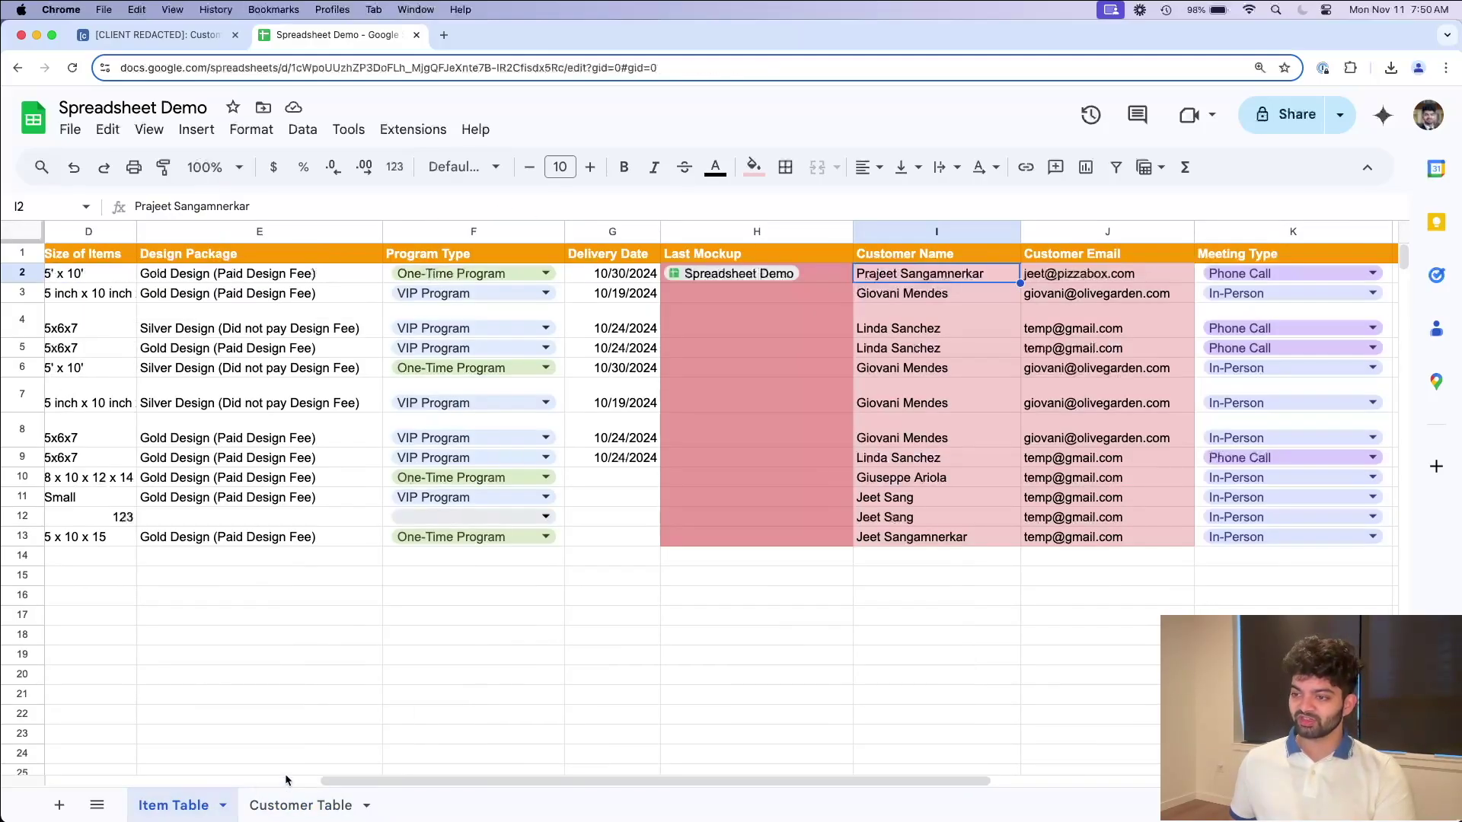
pyautogui.hscroll(-5, 236, 775)
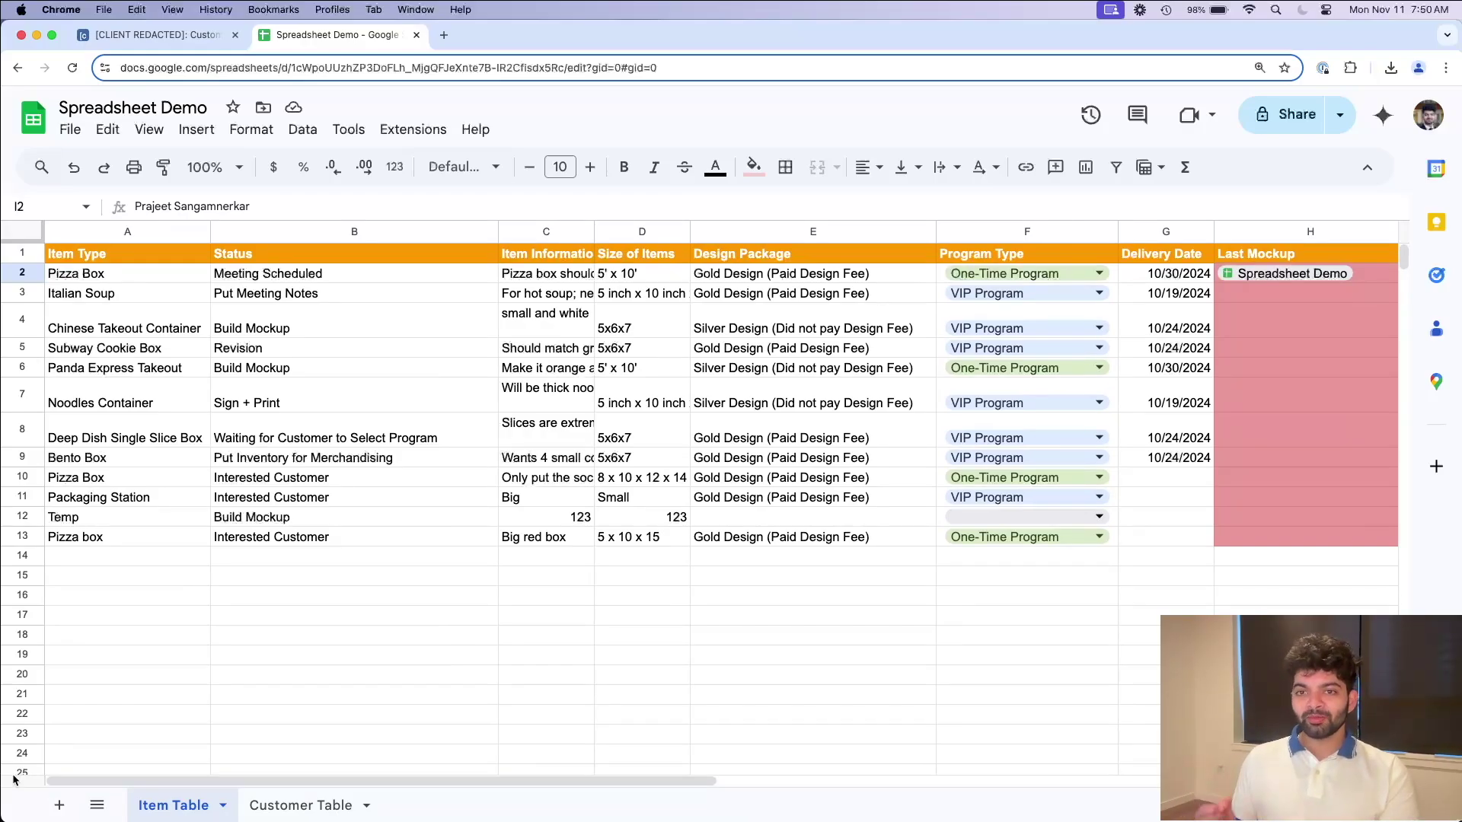
# Step: Rename the first item in A2 from Pizza Box to Chinese Takeout Paper Box
pyautogui.doubleClick(124, 273)
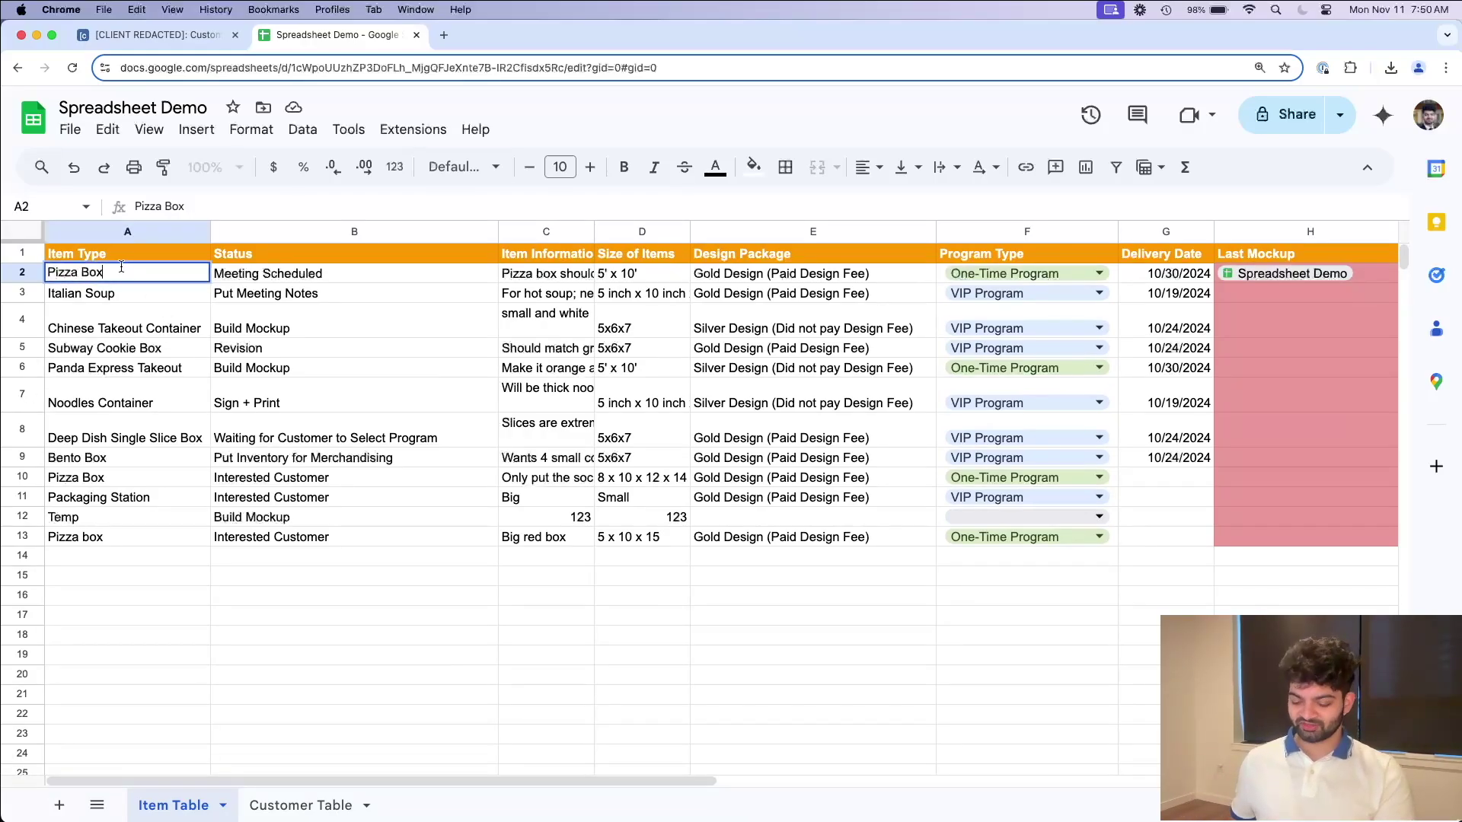
pyautogui.press('super+a')
pyautogui.write('Chinese ')
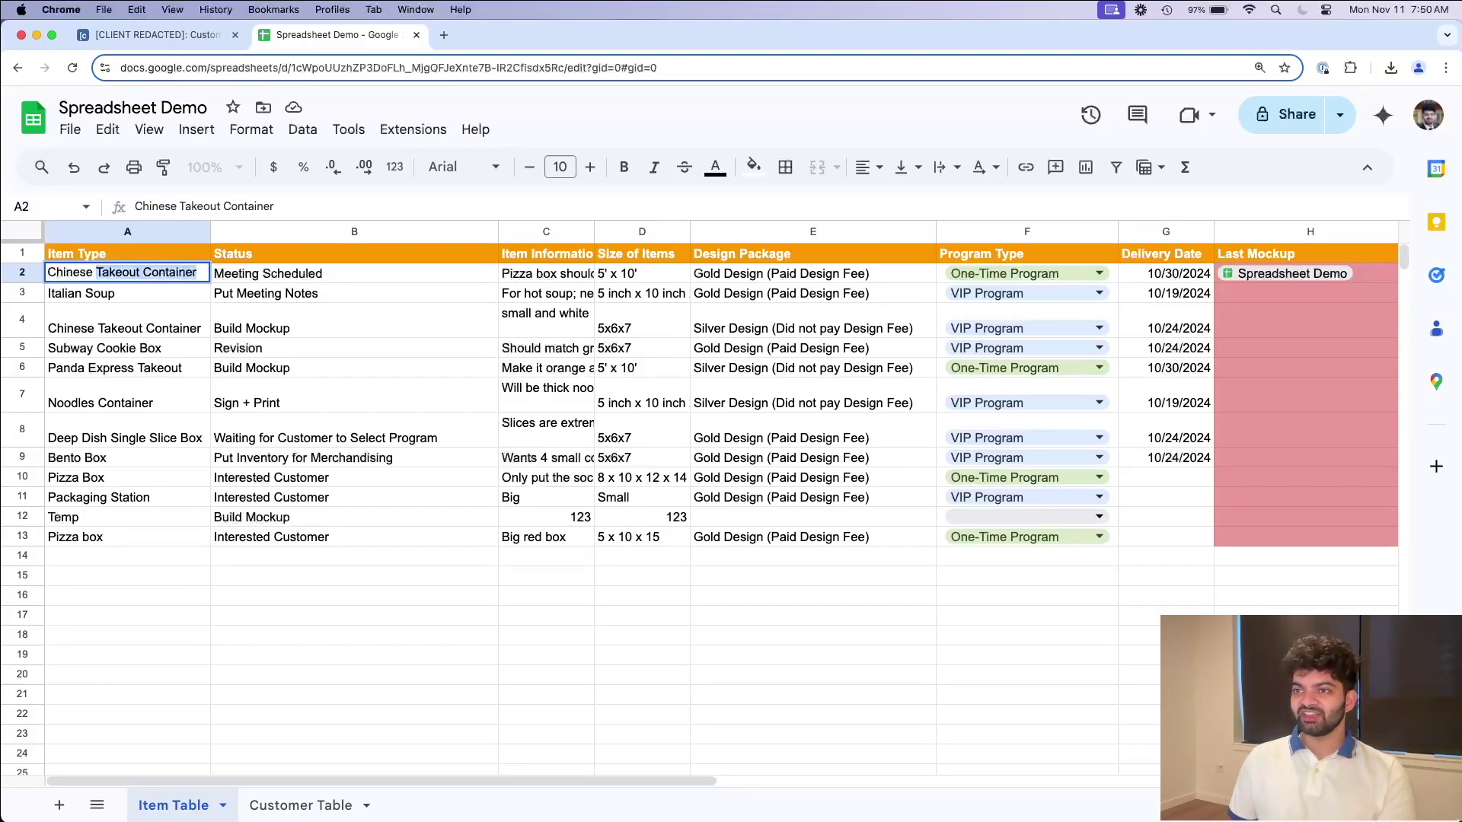
pyautogui.write('Takeout Paper Box')
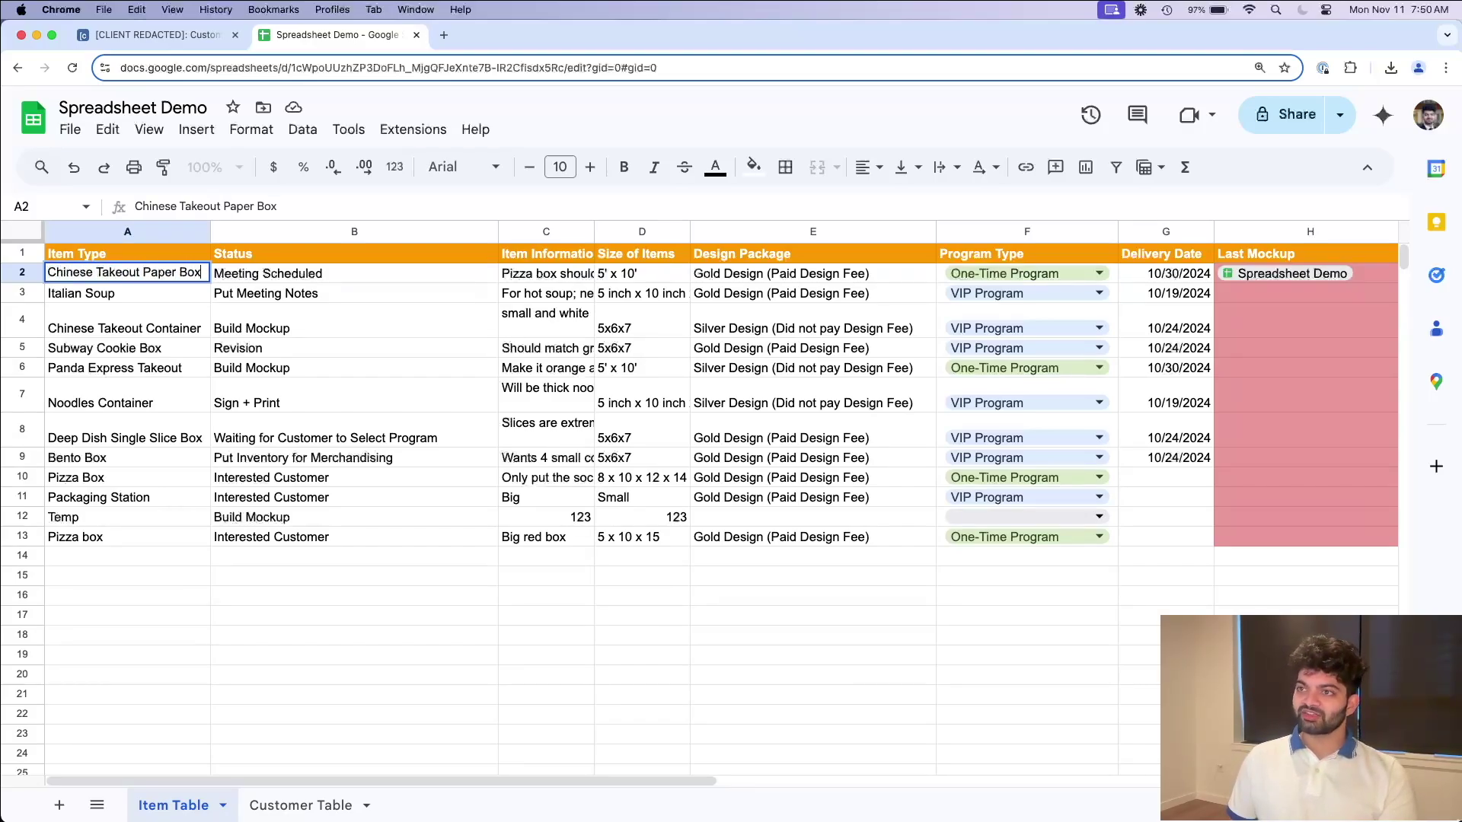
pyautogui.press('Return')
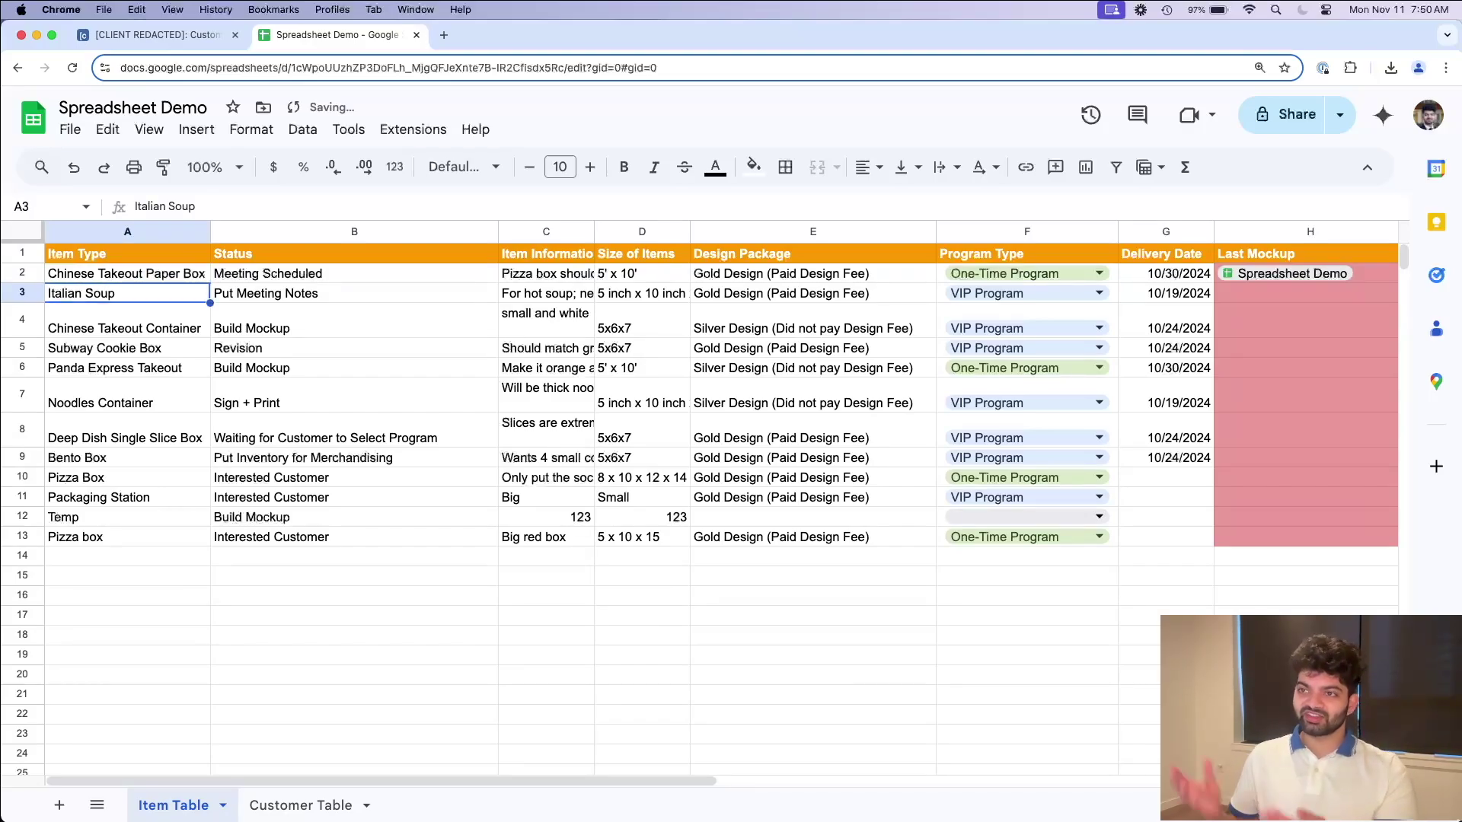
# Step: Check the renamed item's linked customer in column I, then view the Customer Table sheet
pyautogui.click(141, 273)
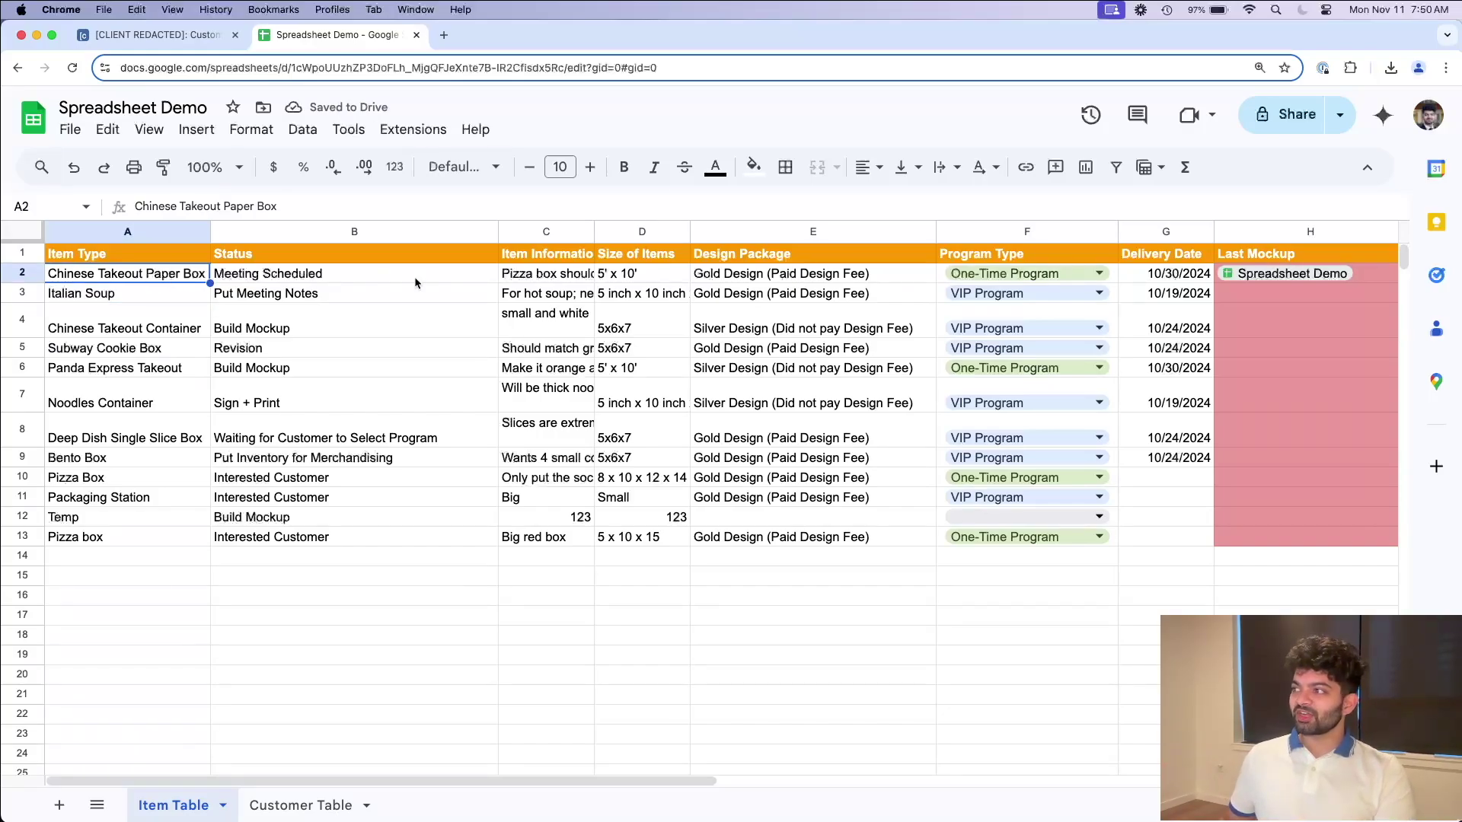
pyautogui.hscroll(7, 918, 307)
pyautogui.click(952, 278)
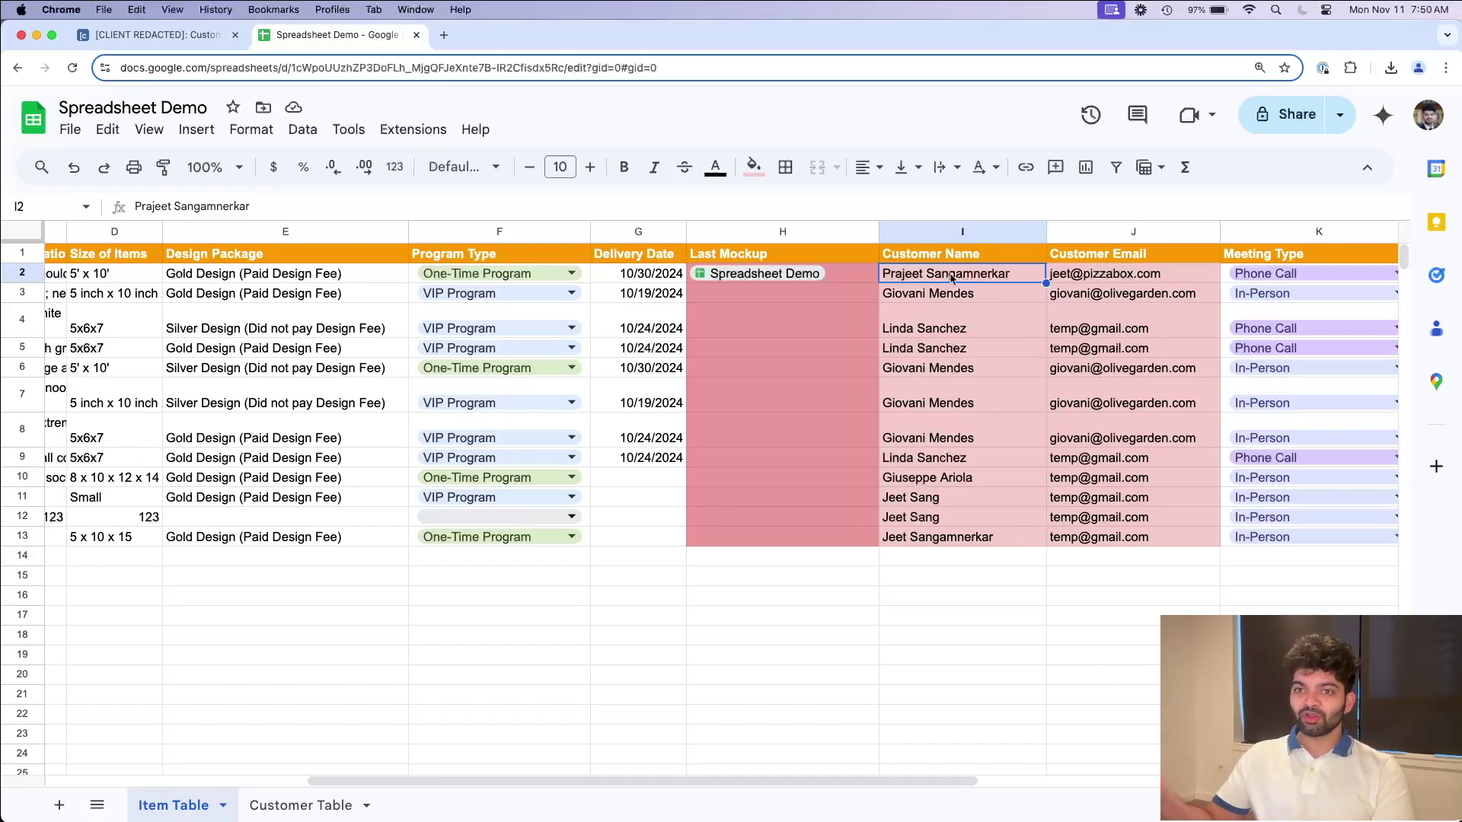
pyautogui.hscroll(-7, 255, 423)
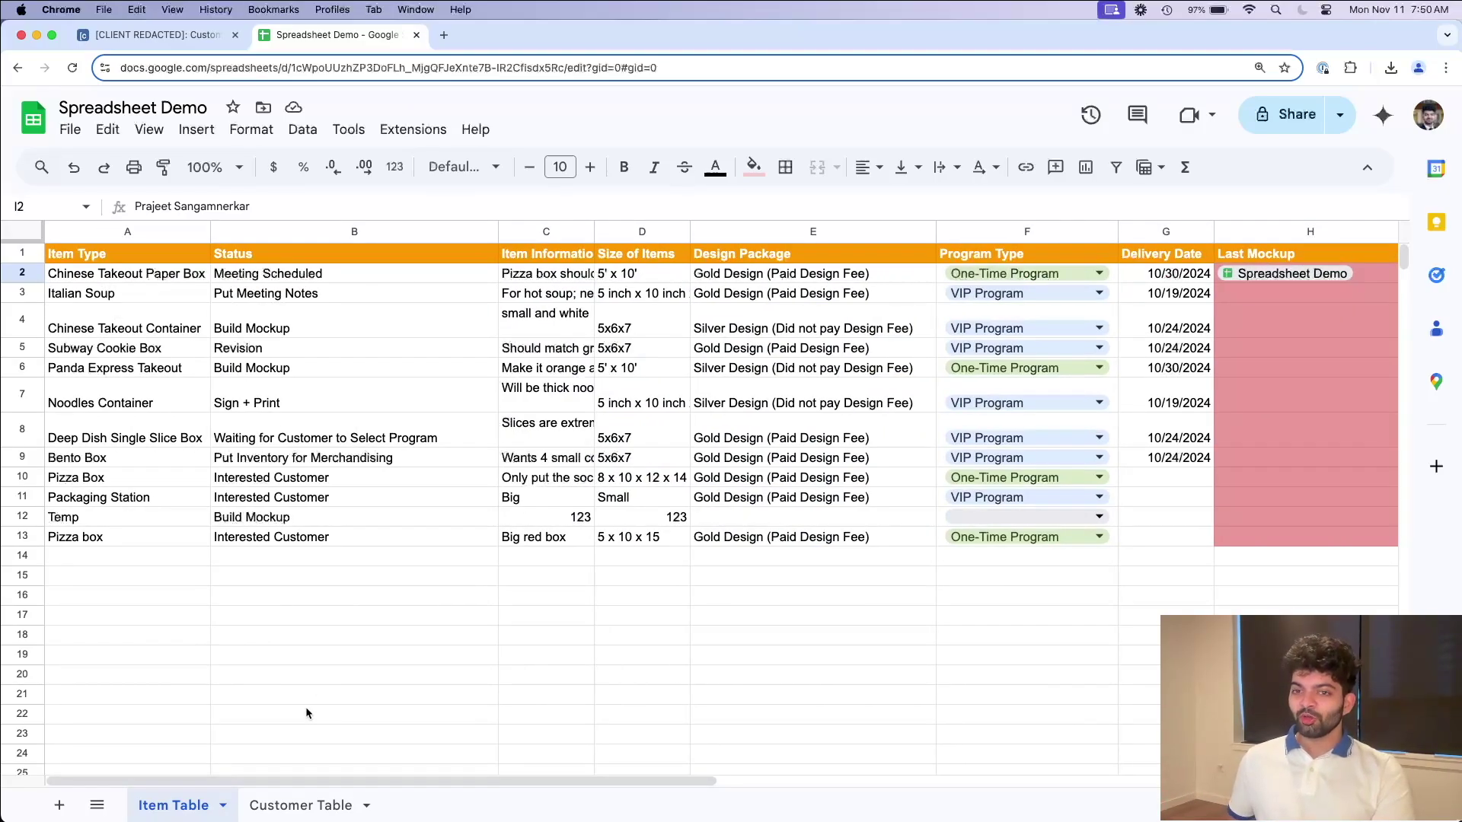
pyautogui.click(313, 801)
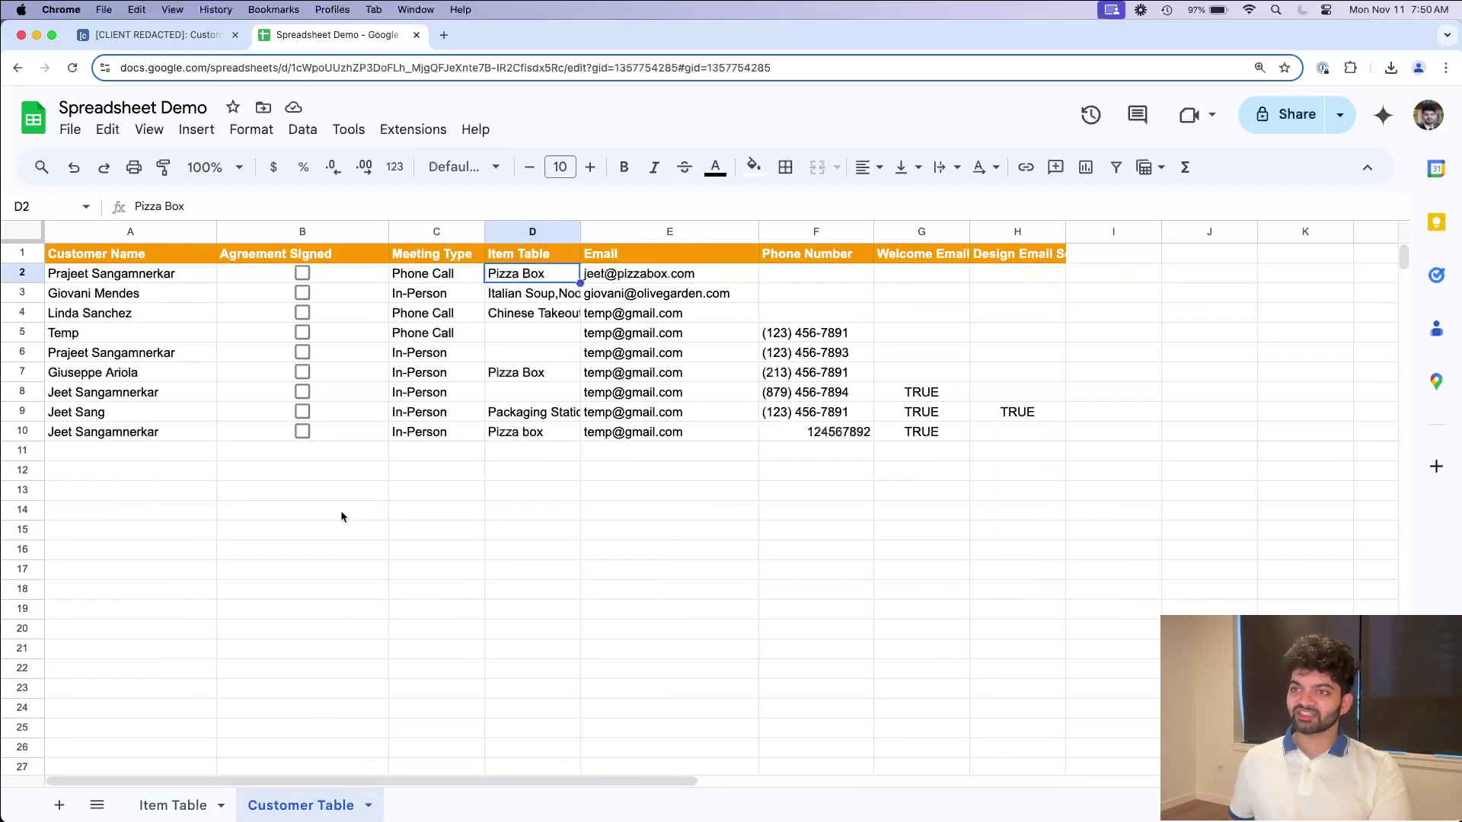
# Step: Inspect the first customer's row, whose linked item in D2 still reads Pizza Box
pyautogui.moveTo(84, 274); pyautogui.dragTo(454, 275)
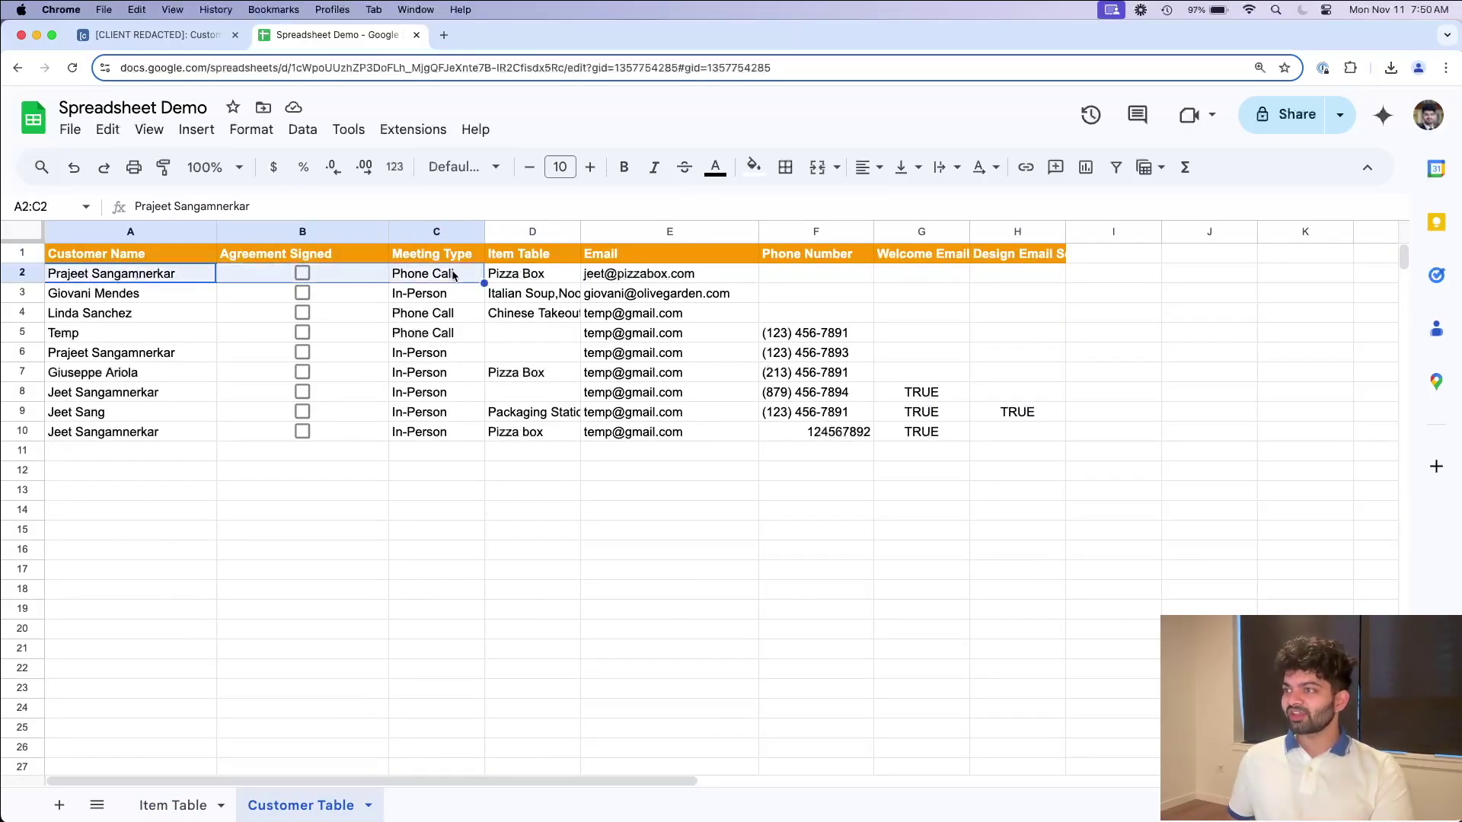
pyautogui.click(538, 270)
pyautogui.click(130, 276)
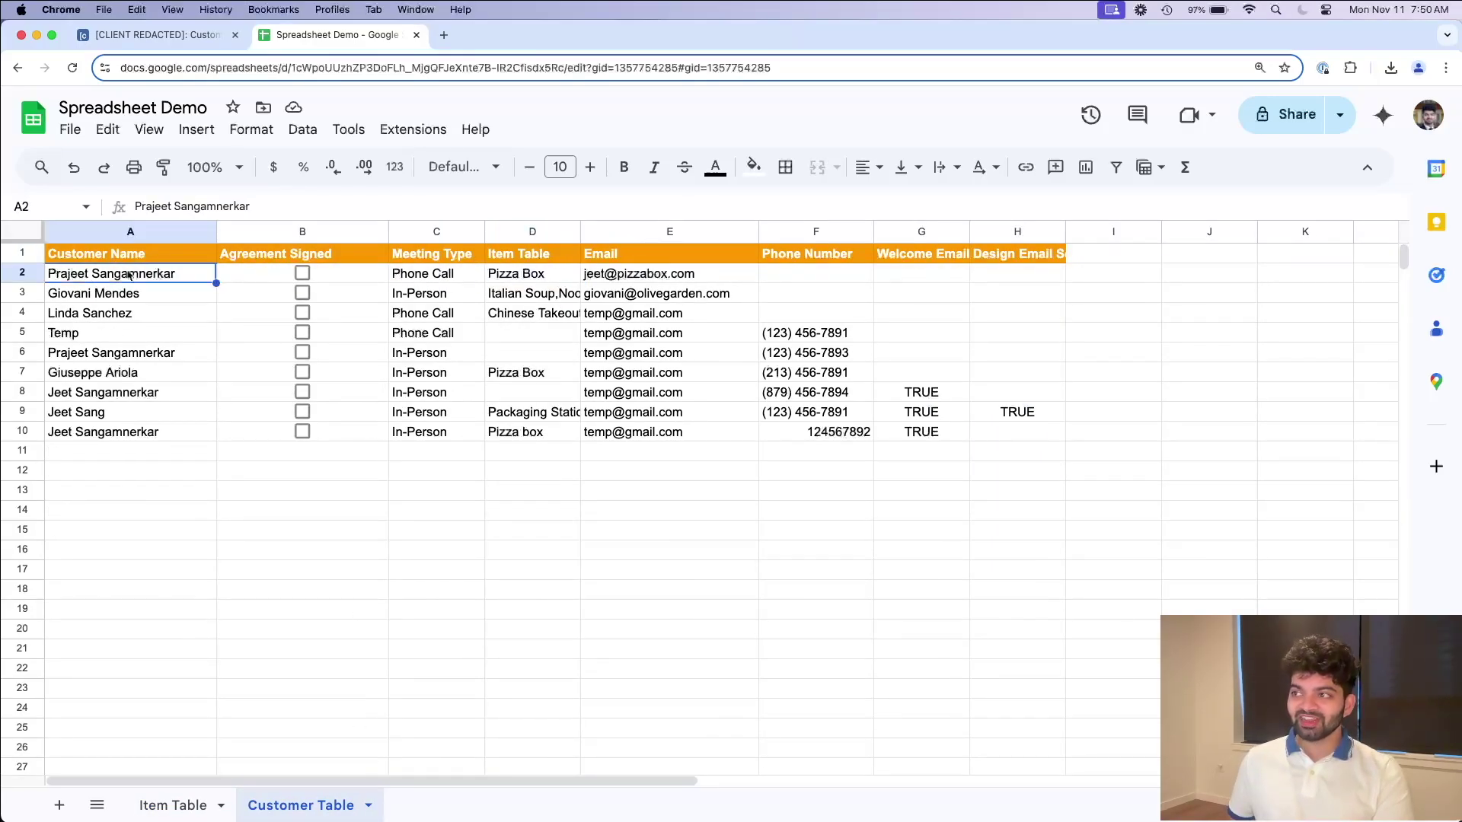
pyautogui.doubleClick(515, 274)
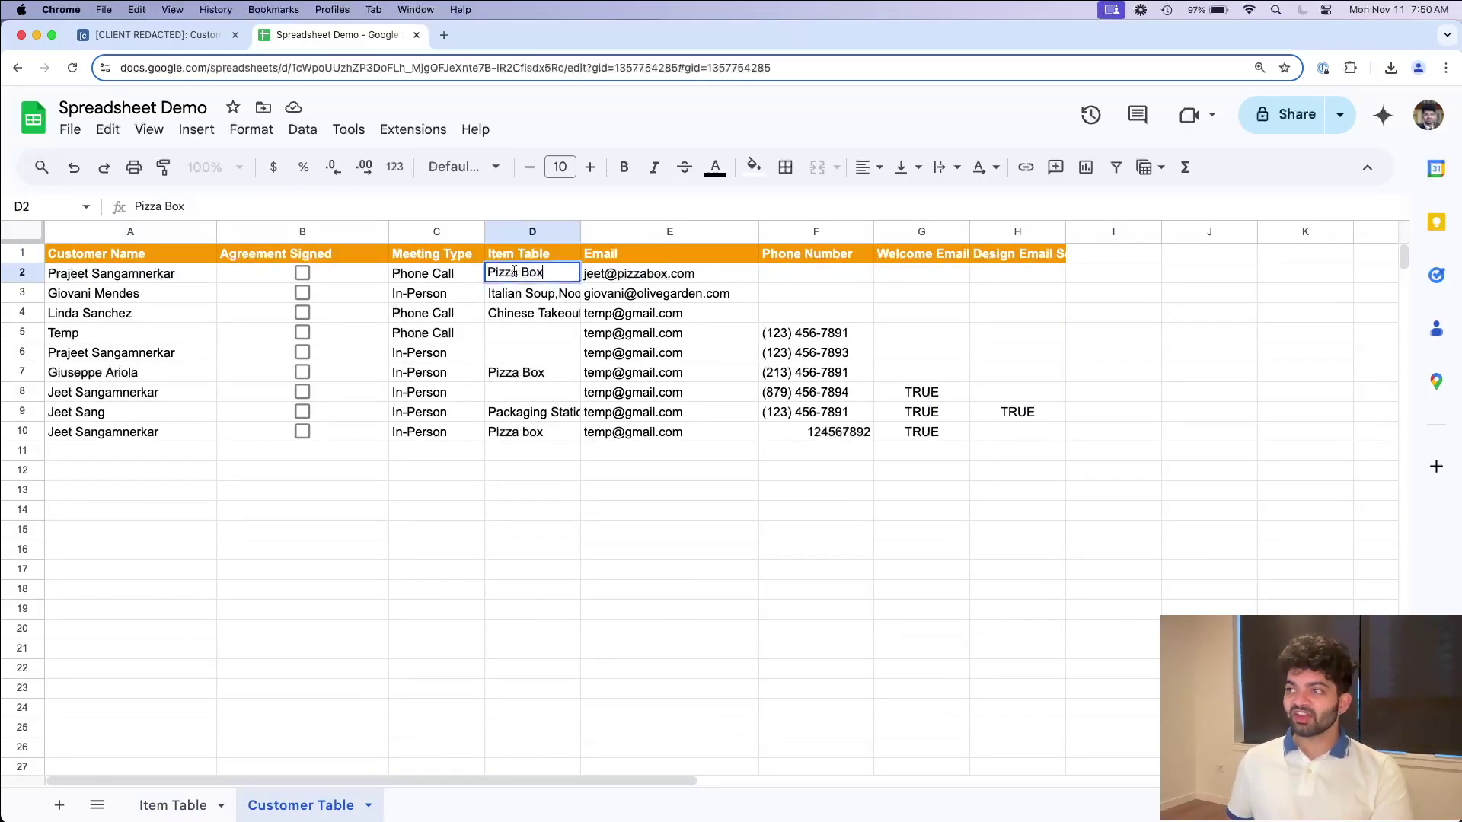
# Step: Replace Pizza Box in D2 with Chinese Takeout Paper Box and widen column D
pyautogui.click(193, 809)
pyautogui.click(124, 278)
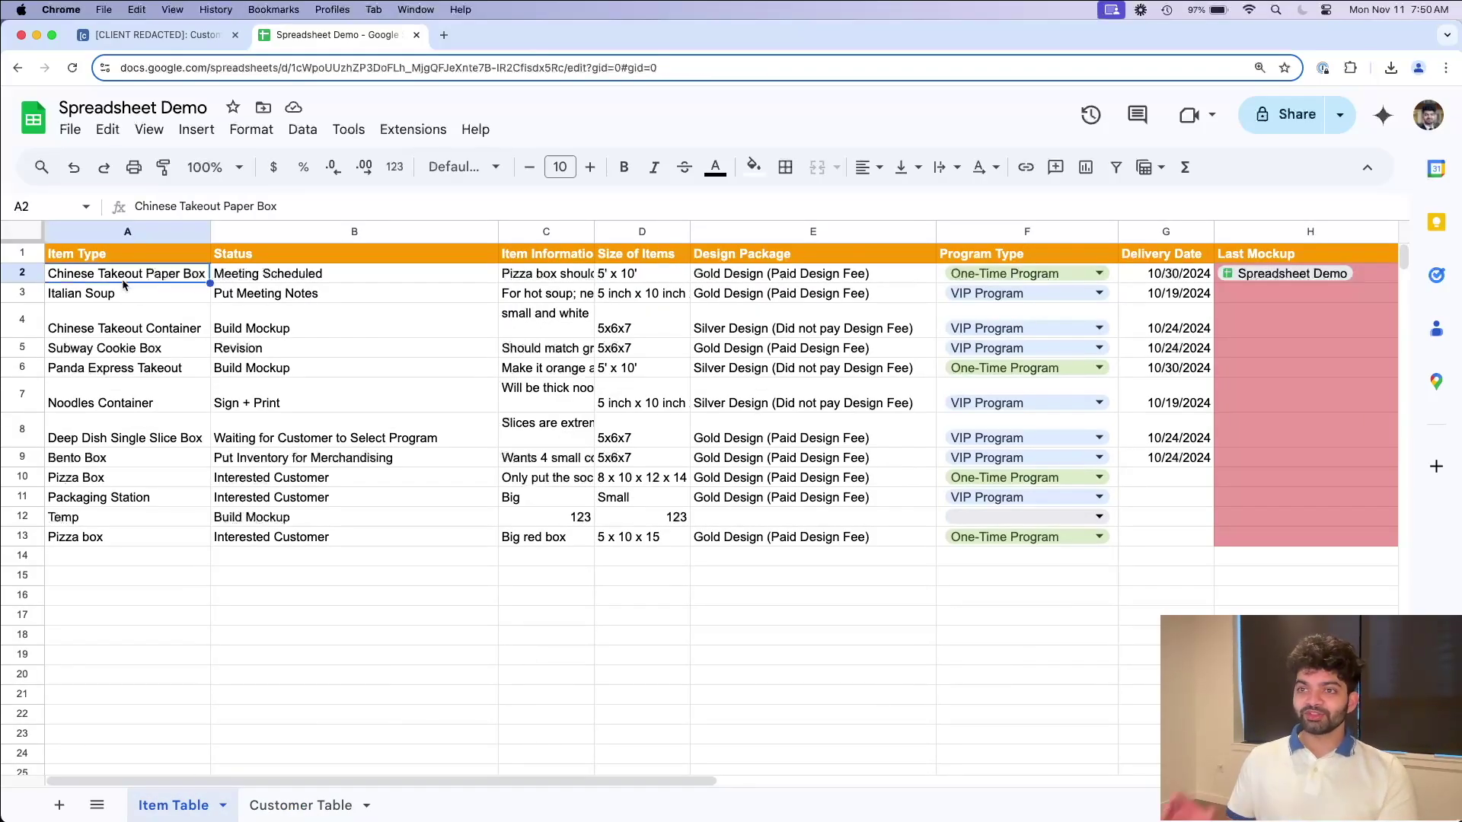
pyautogui.click(281, 809)
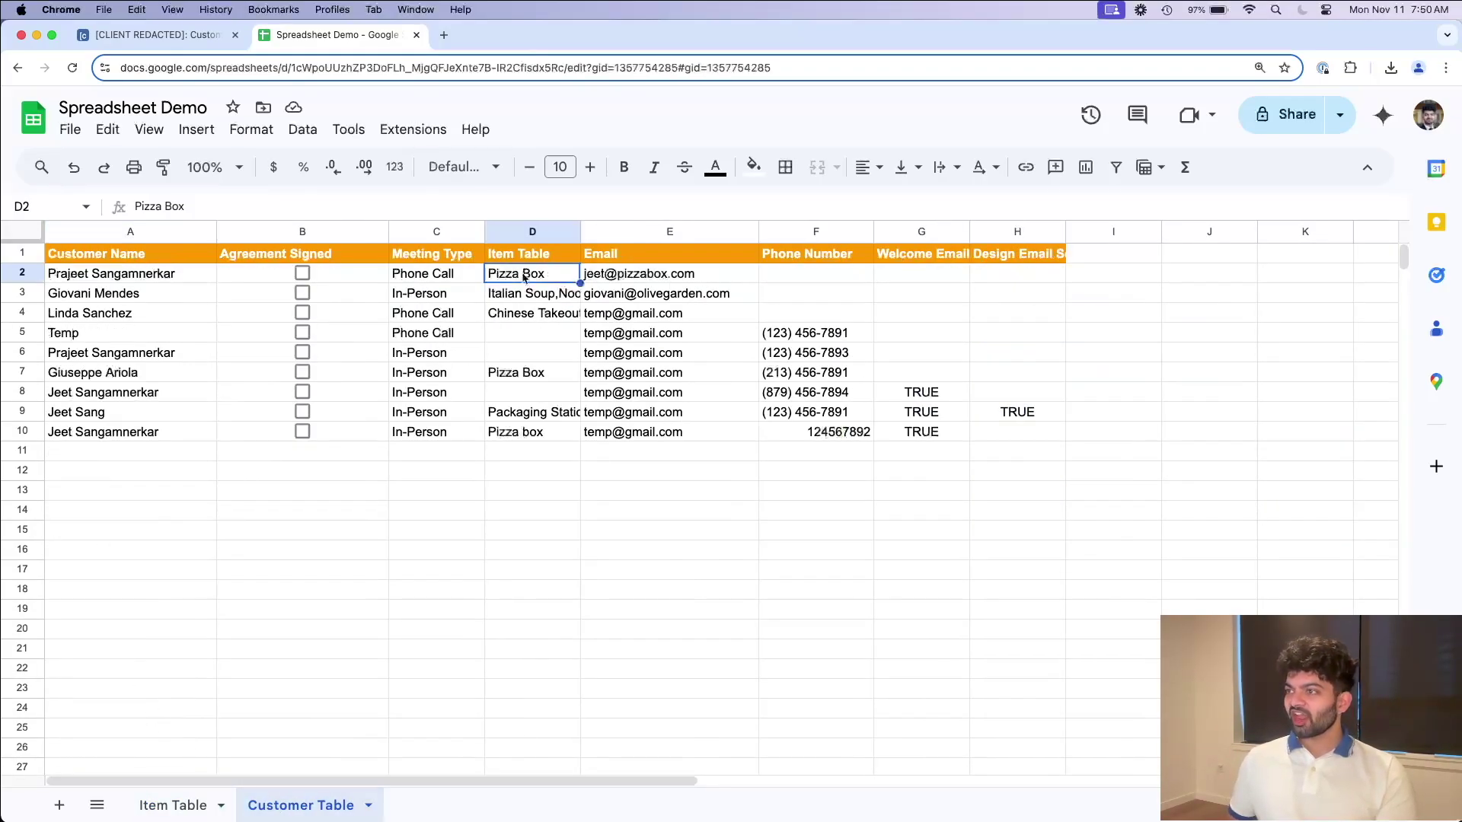
pyautogui.write('Chinese Takeout Paper Box')
pyautogui.click(594, 552)
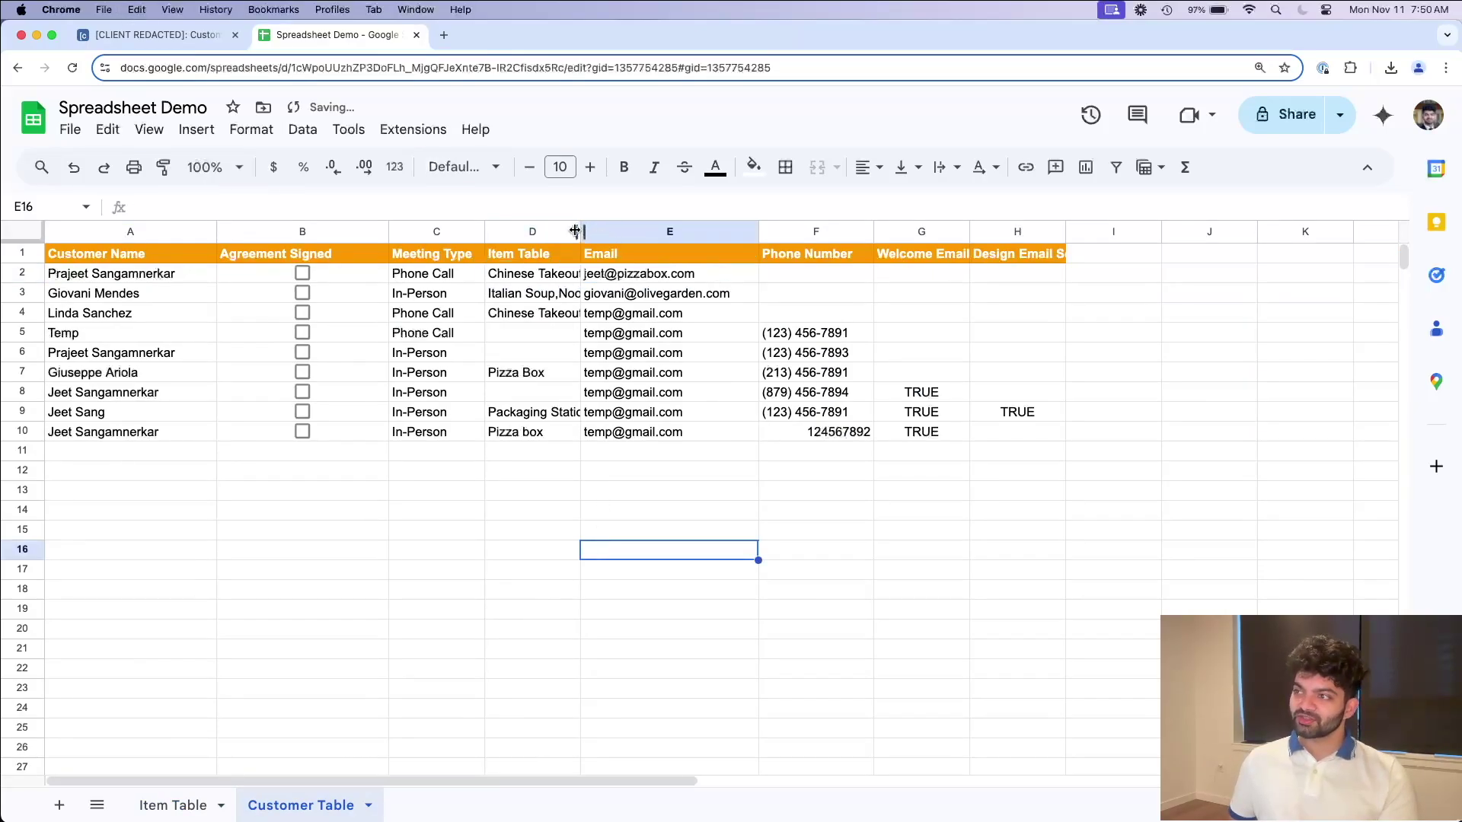
pyautogui.moveTo(576, 231); pyautogui.dragTo(690, 231)
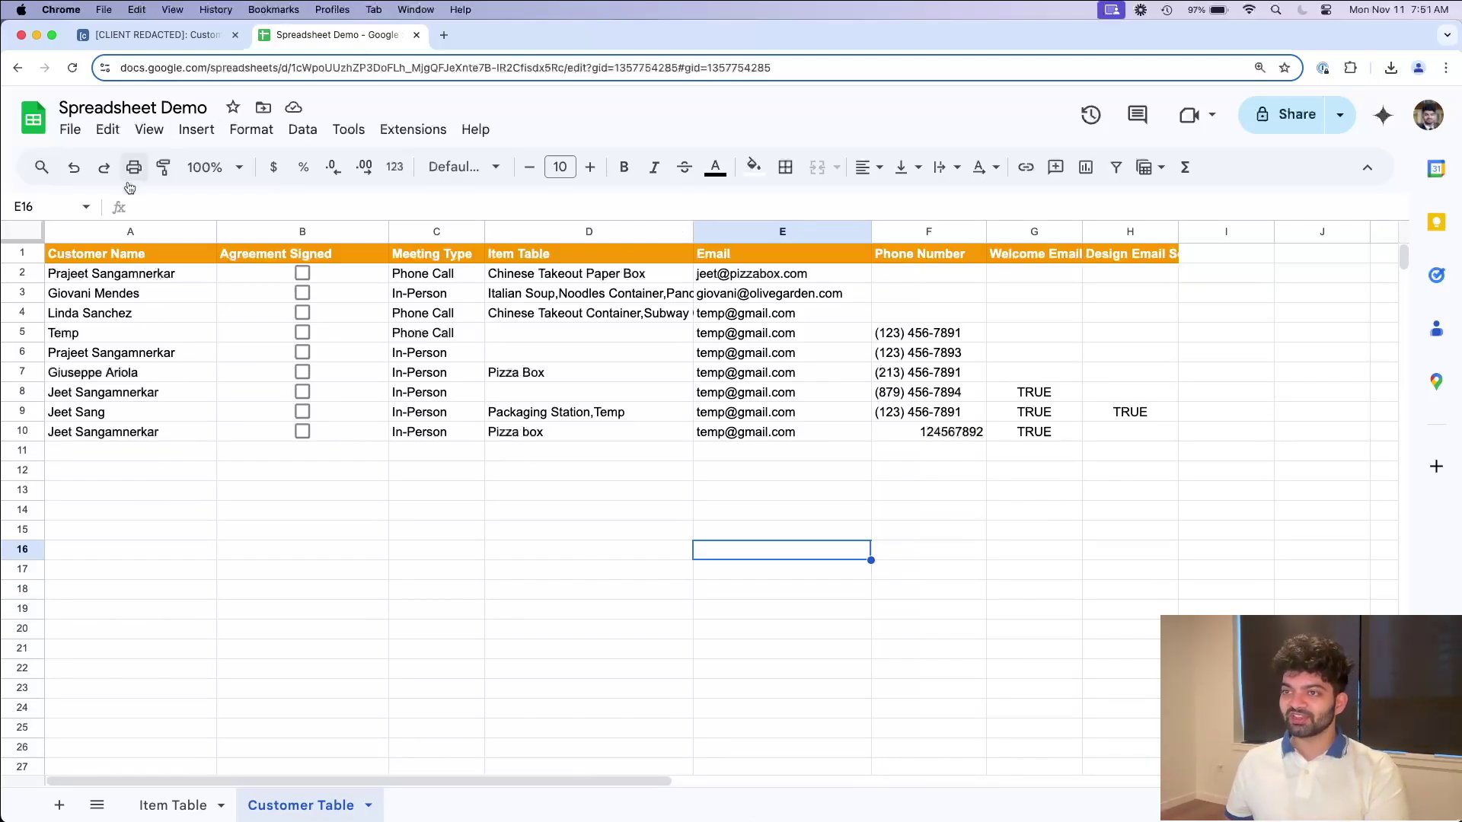
# Step: Insert the extra name part before the @ in the first customer's email in E2
pyautogui.doubleClick(105, 272)
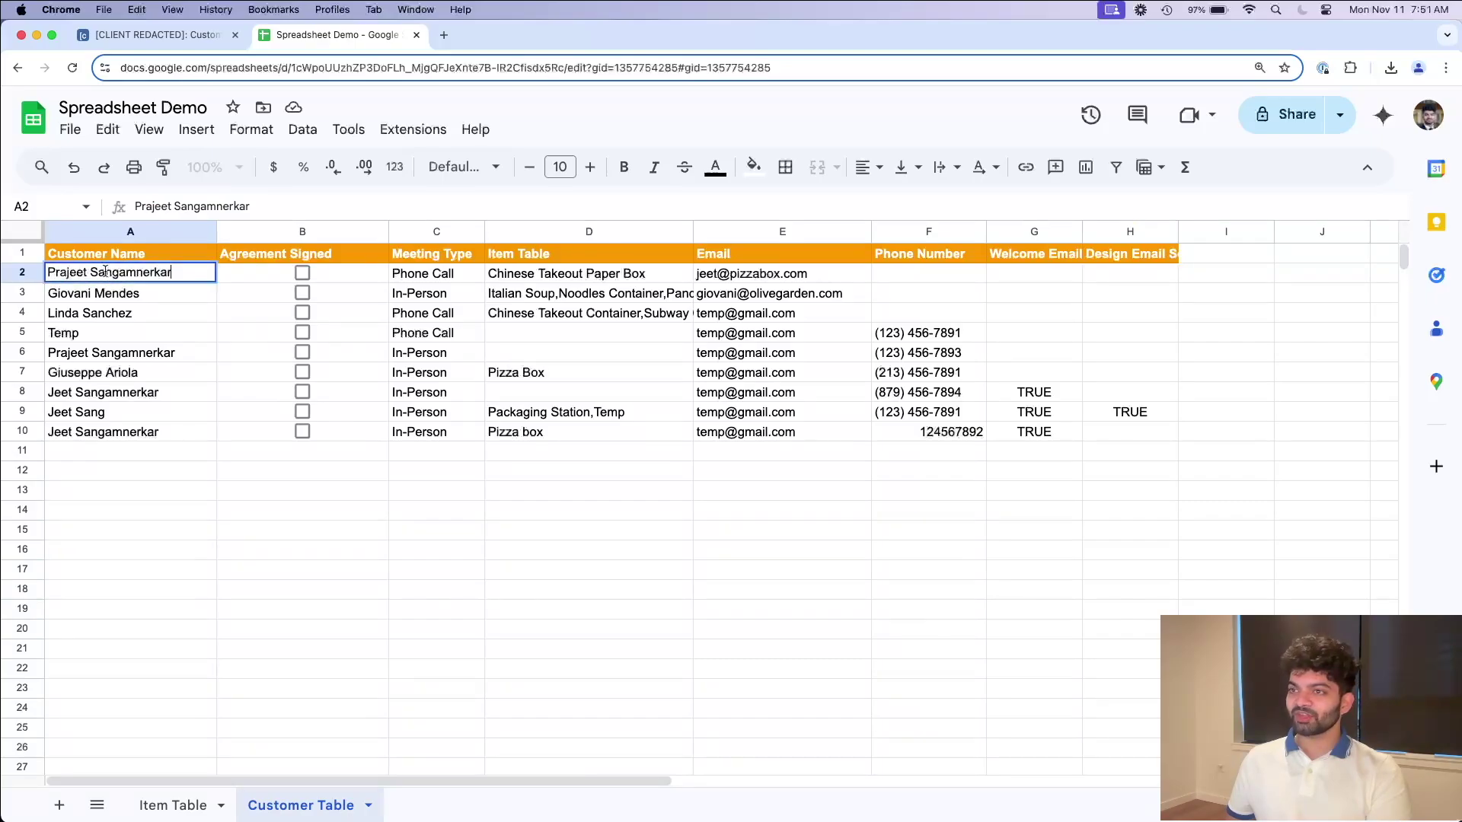
pyautogui.doubleClick(717, 276)
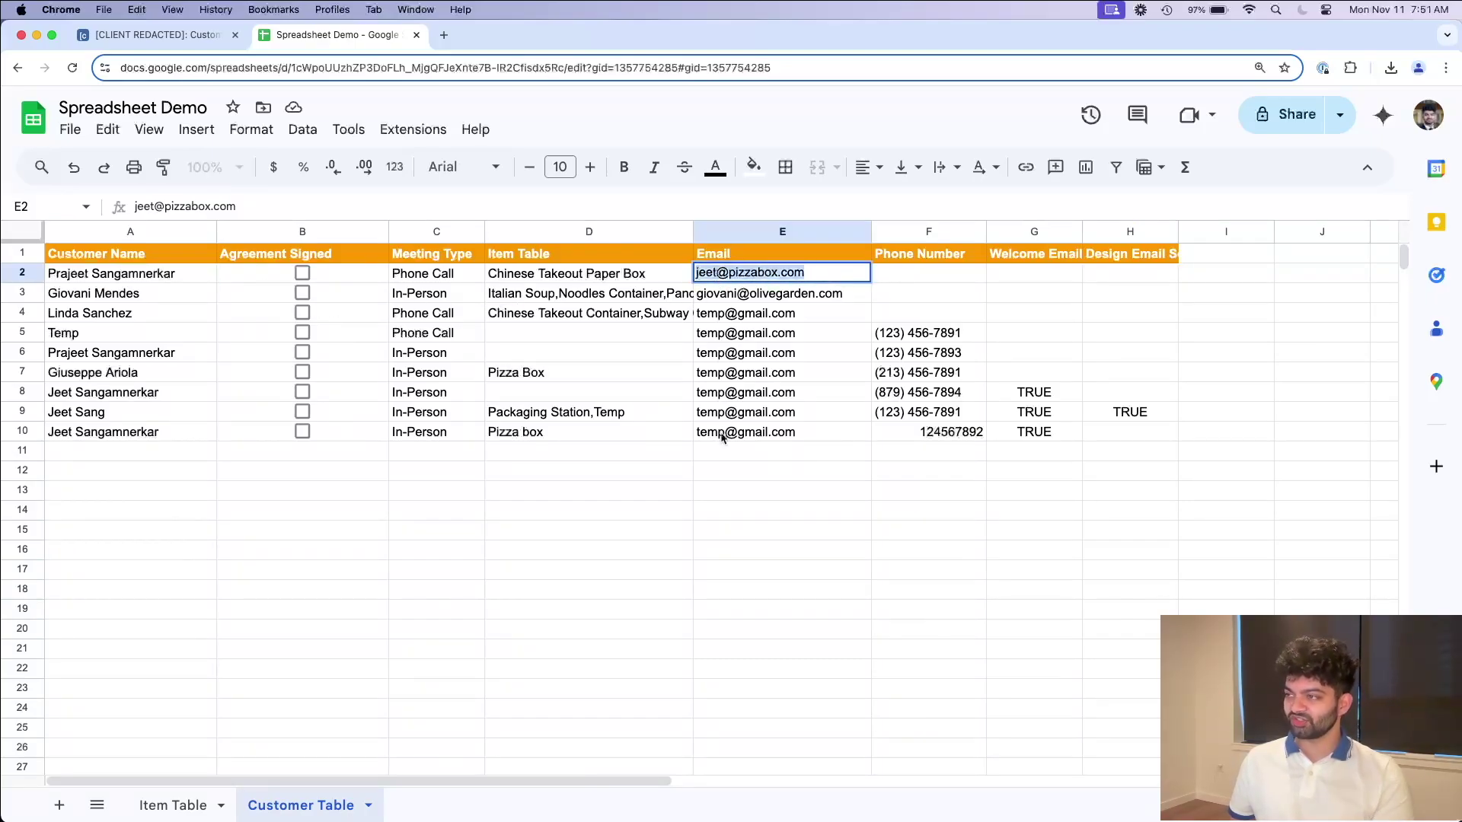
pyautogui.press('Left')
pyautogui.press('Right')
pyautogui.press('Right')
pyautogui.press('Right')
pyautogui.press('Right')
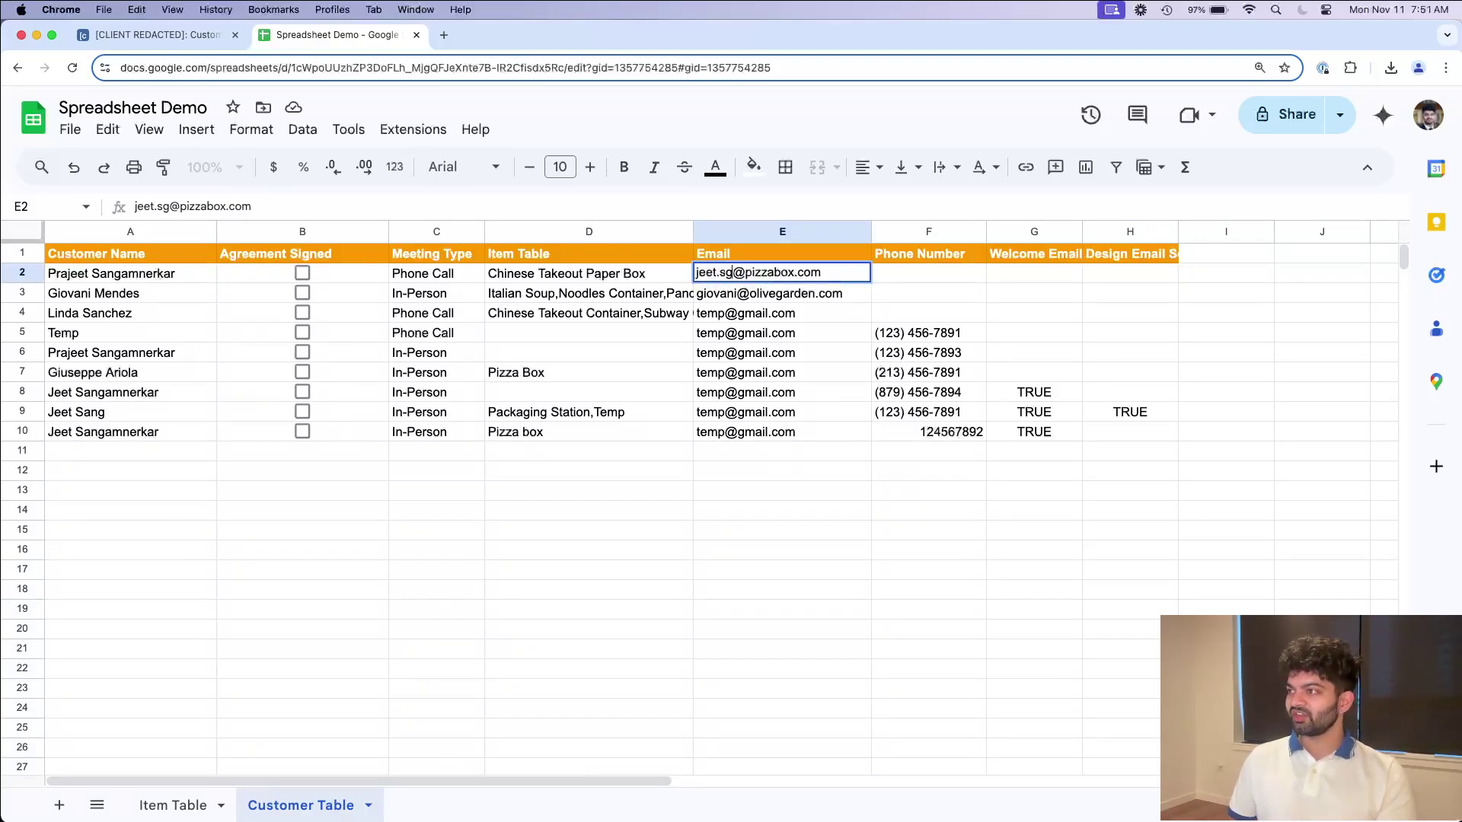
pyautogui.press('Return')
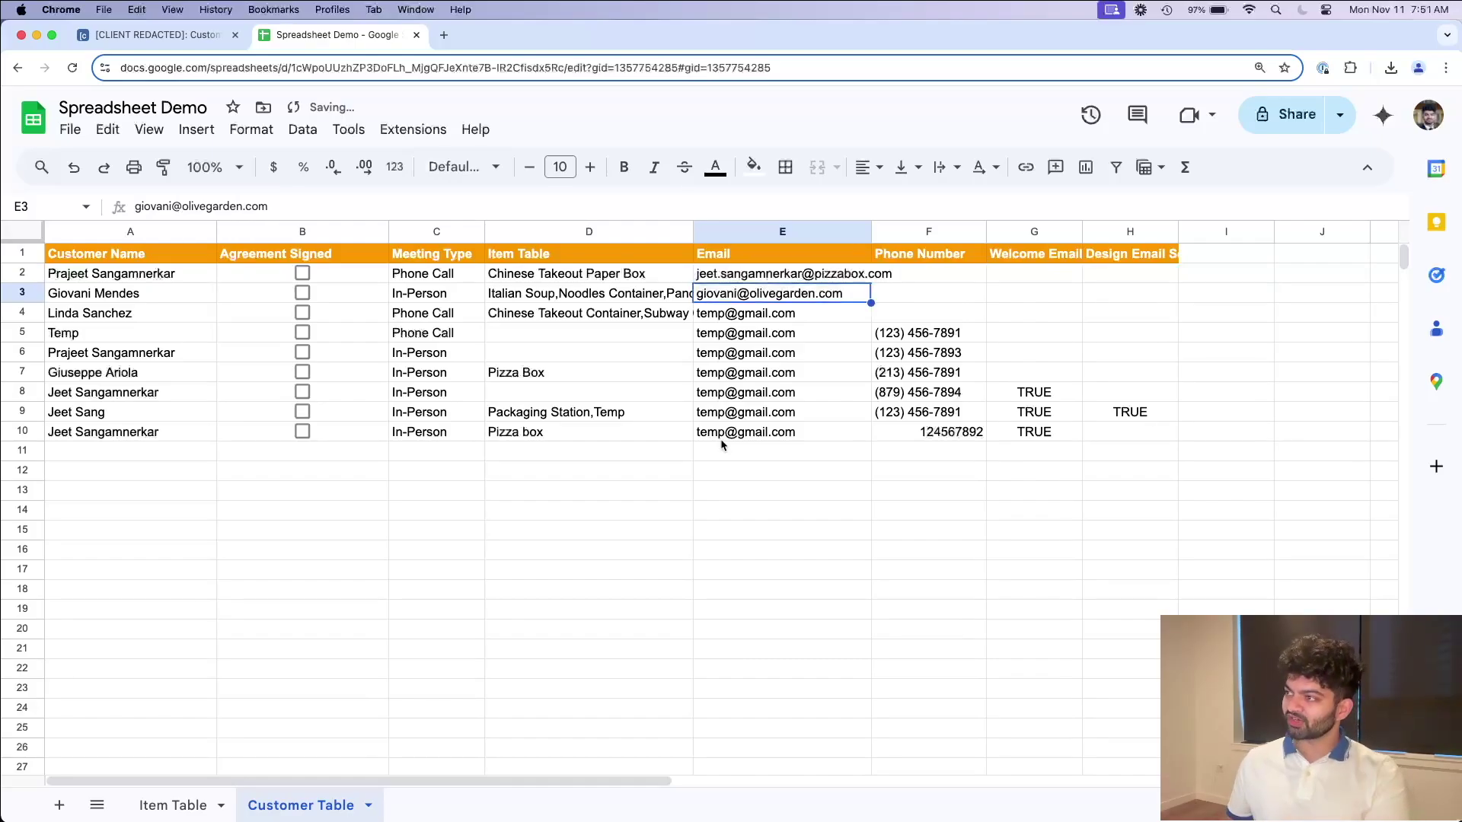
pyautogui.moveTo(837, 231); pyautogui.dragTo(914, 231)
pyautogui.click(928, 313)
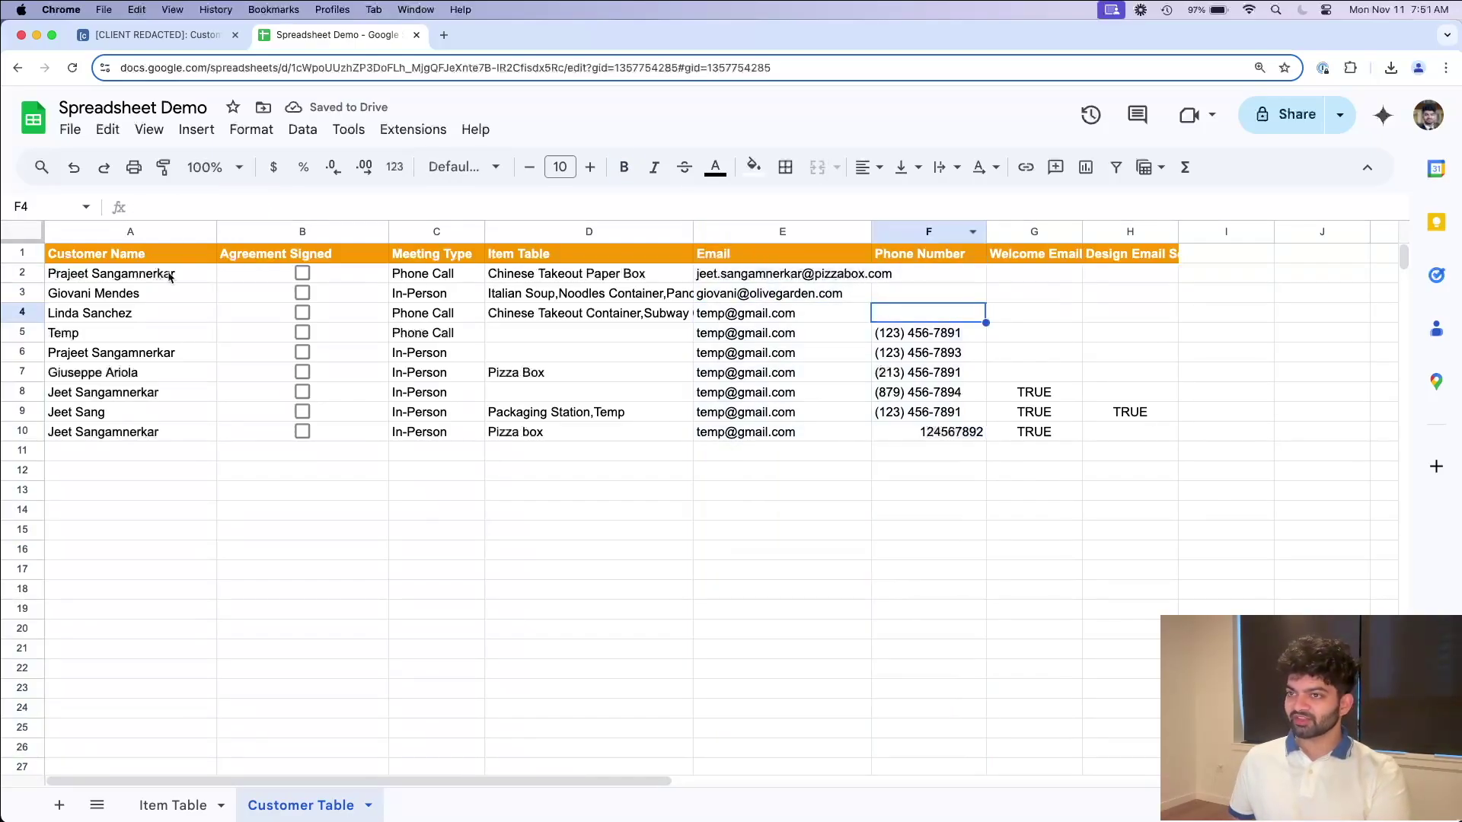
# Step: Locate the old email in Item Table J2 and copy the updated address from Customer Table E2
pyautogui.click(182, 804)
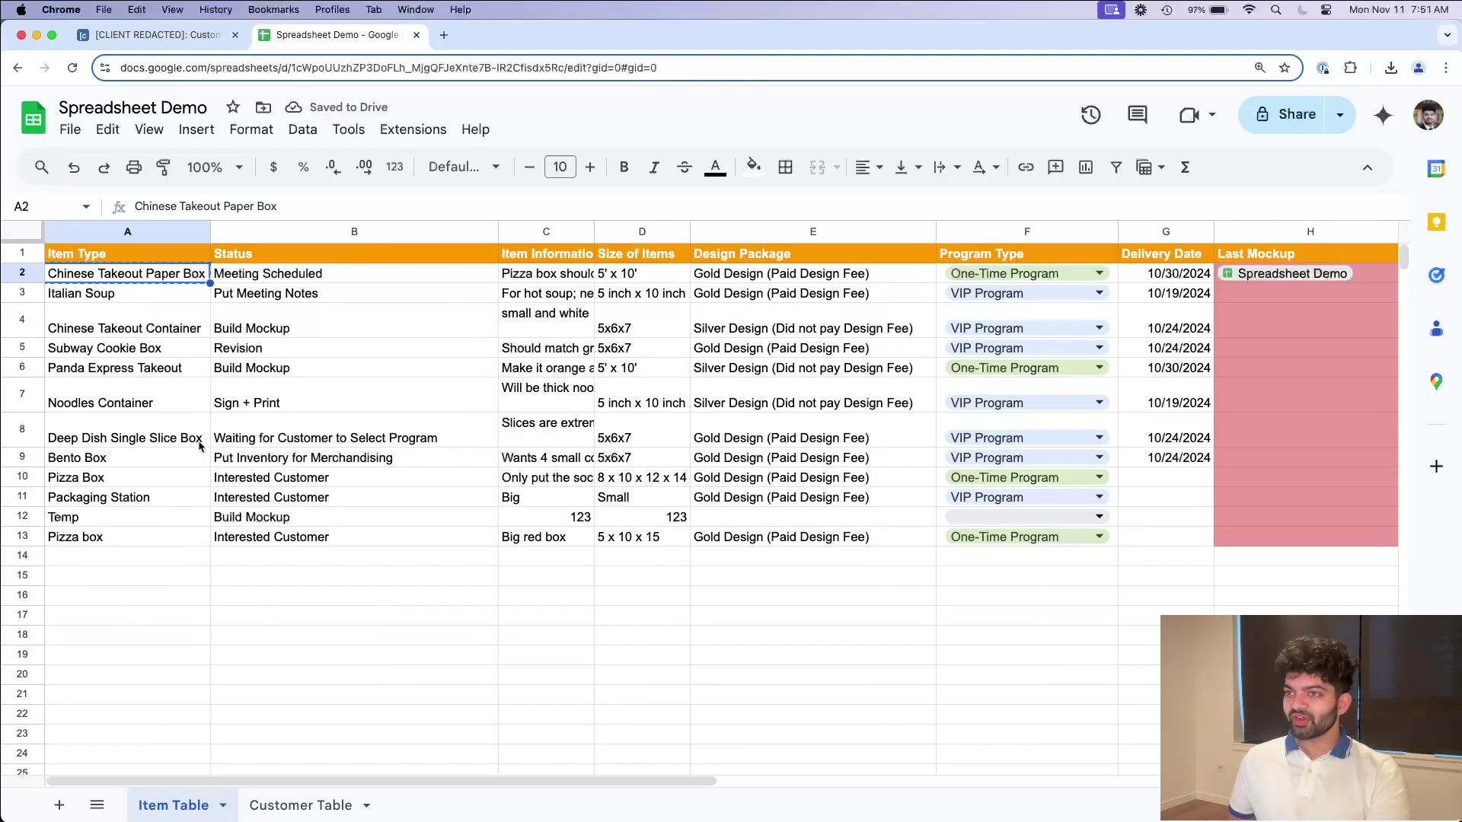
pyautogui.hscroll(10, 492, 406)
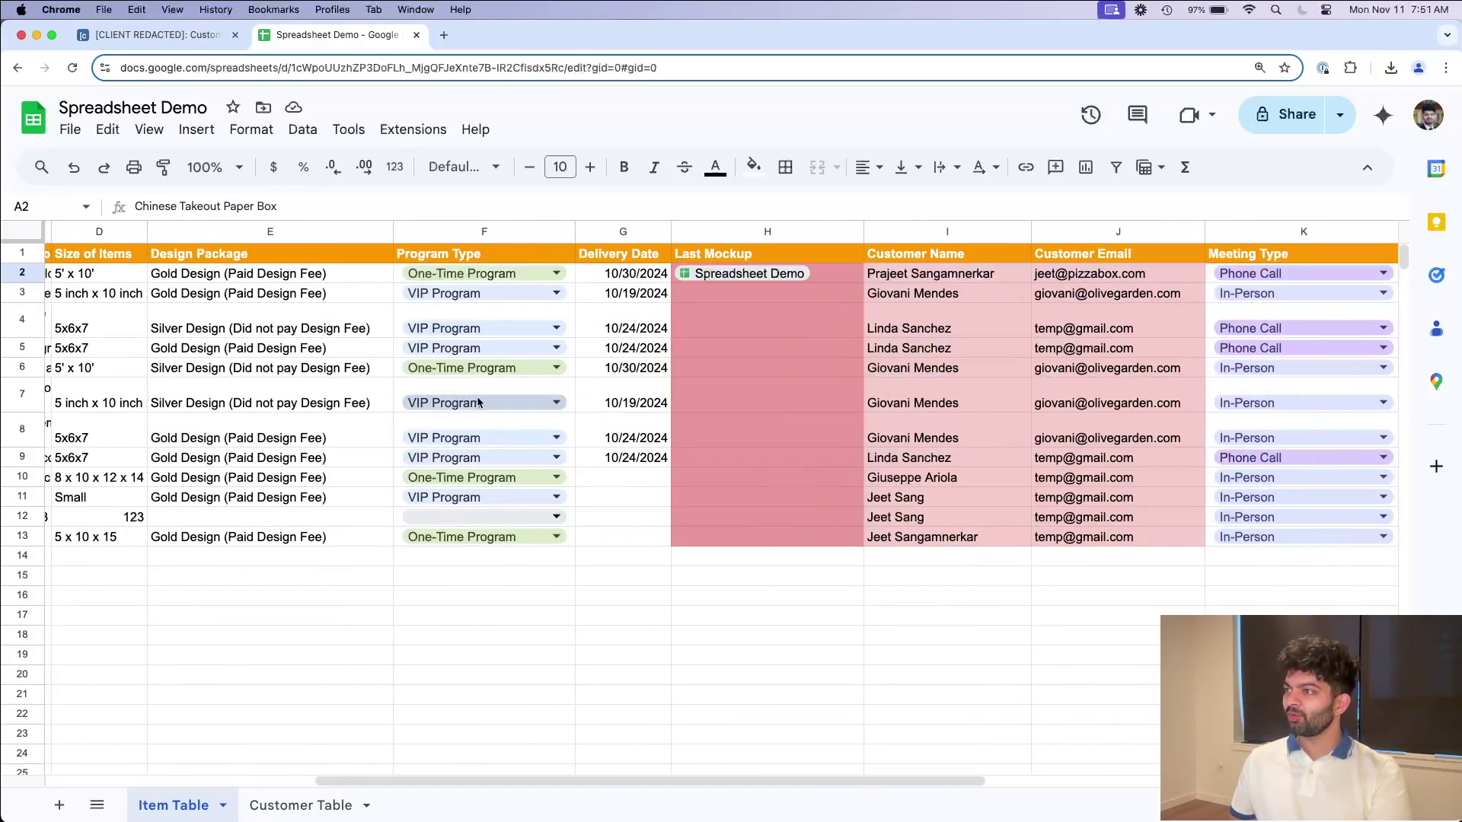
pyautogui.click(895, 278)
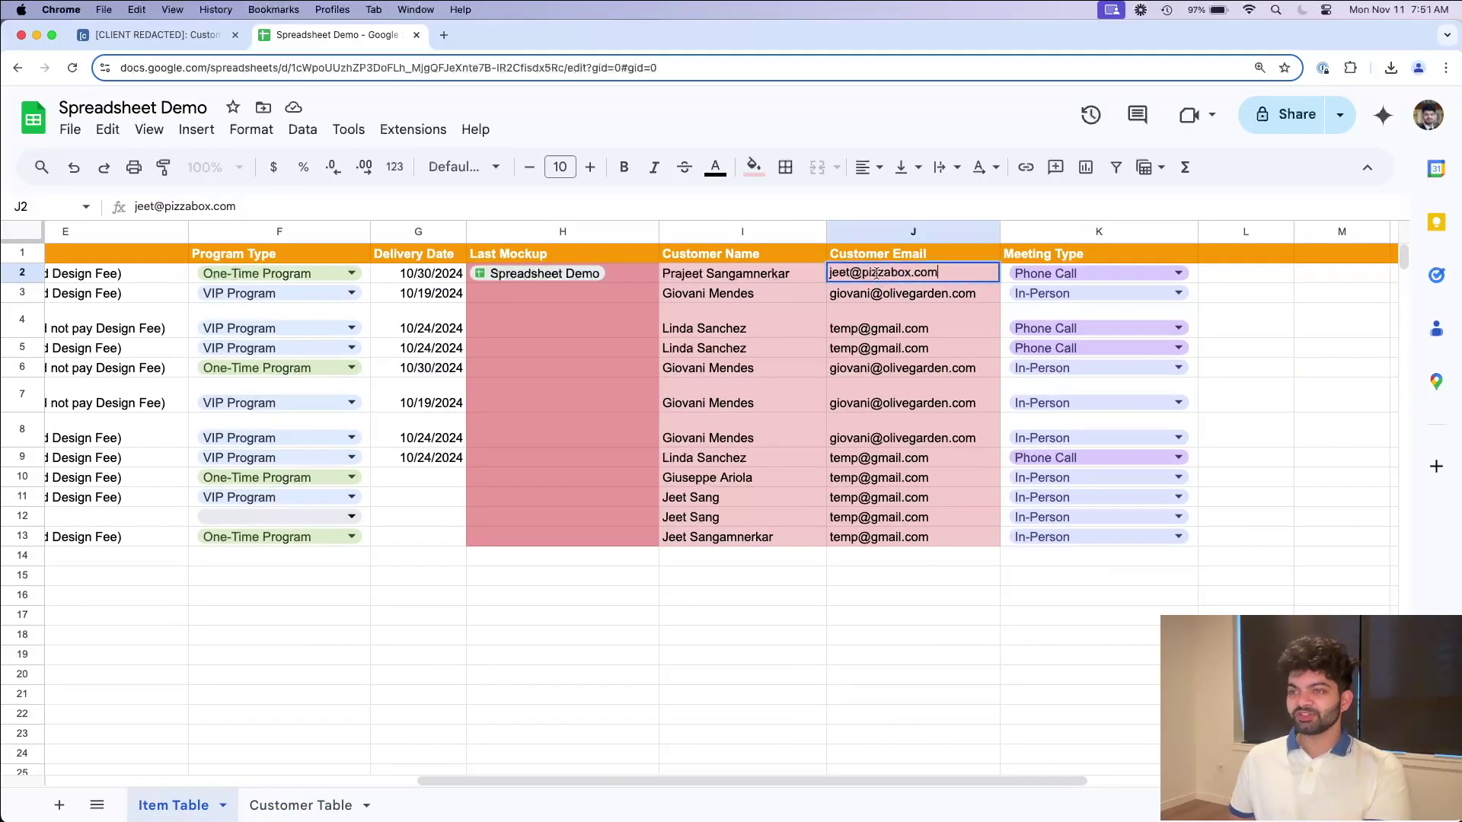
pyautogui.click(300, 805)
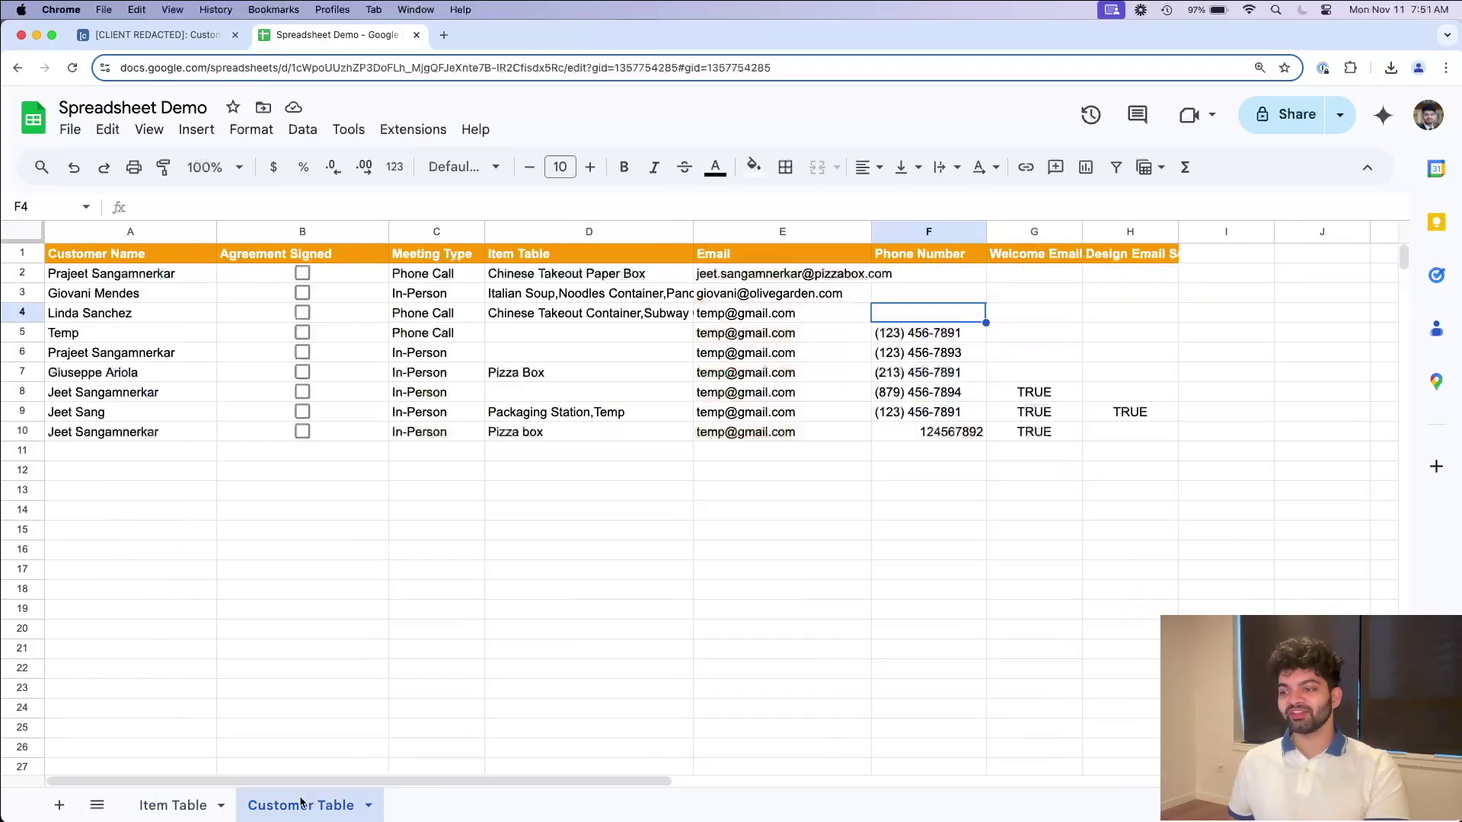
pyautogui.click(772, 279)
pyautogui.press('super+c')
# Step: Paste the updated email into Item Table J2 and widen the Customer Email column
pyautogui.click(173, 805)
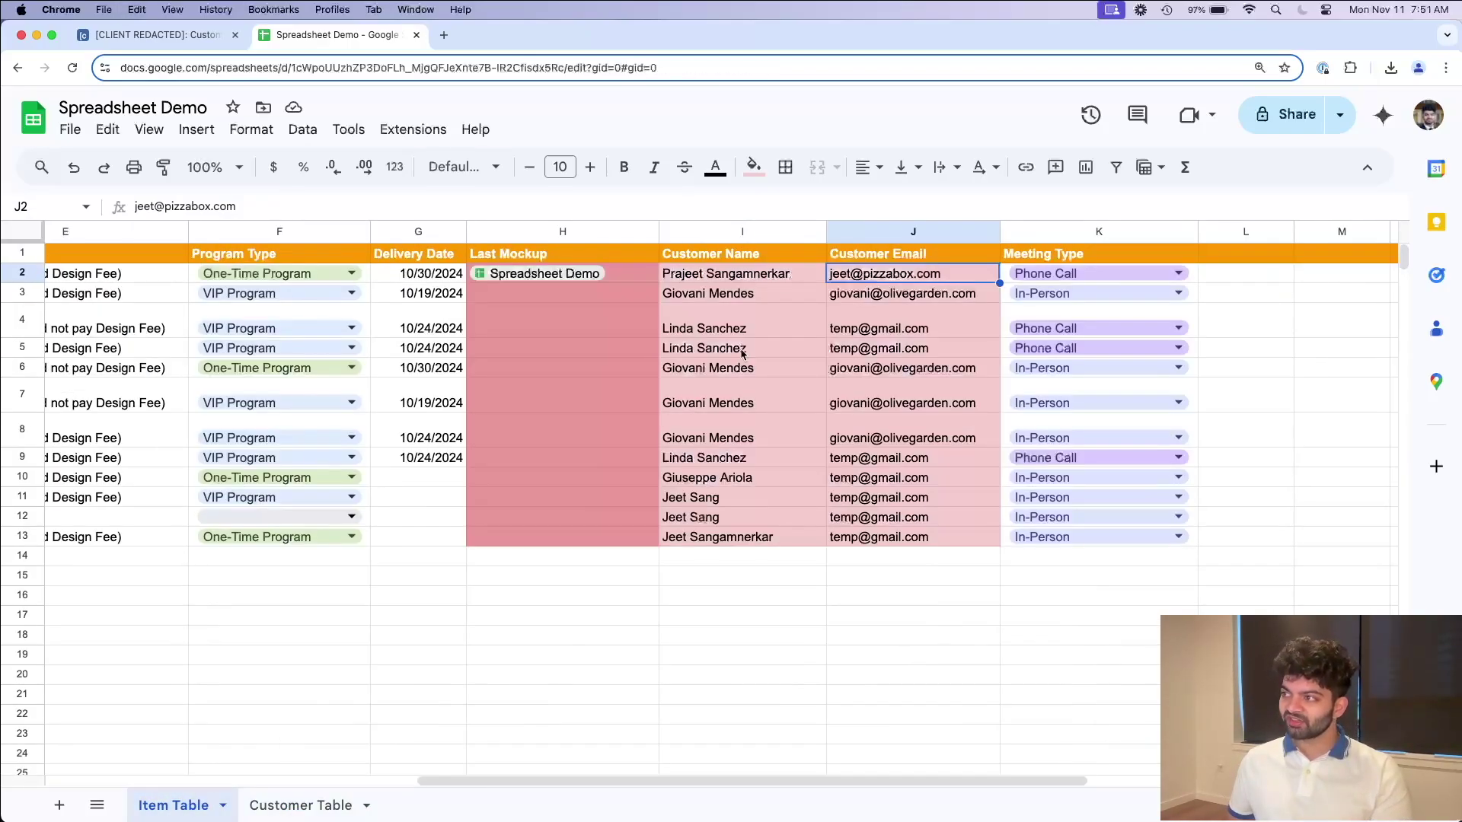
pyautogui.doubleClick(875, 276)
pyautogui.press('super+a')
pyautogui.press('super+v')
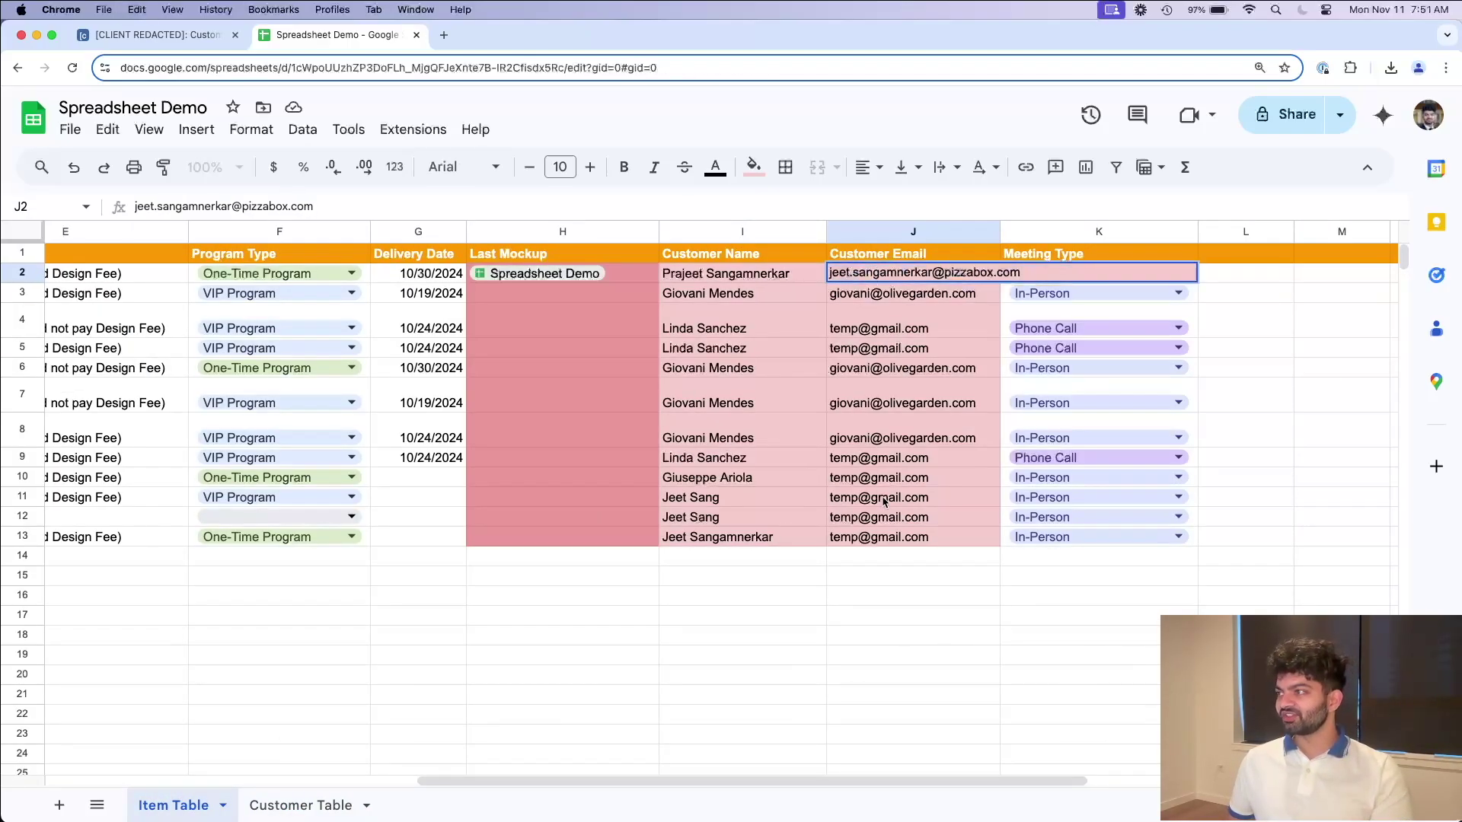
pyautogui.click(882, 498)
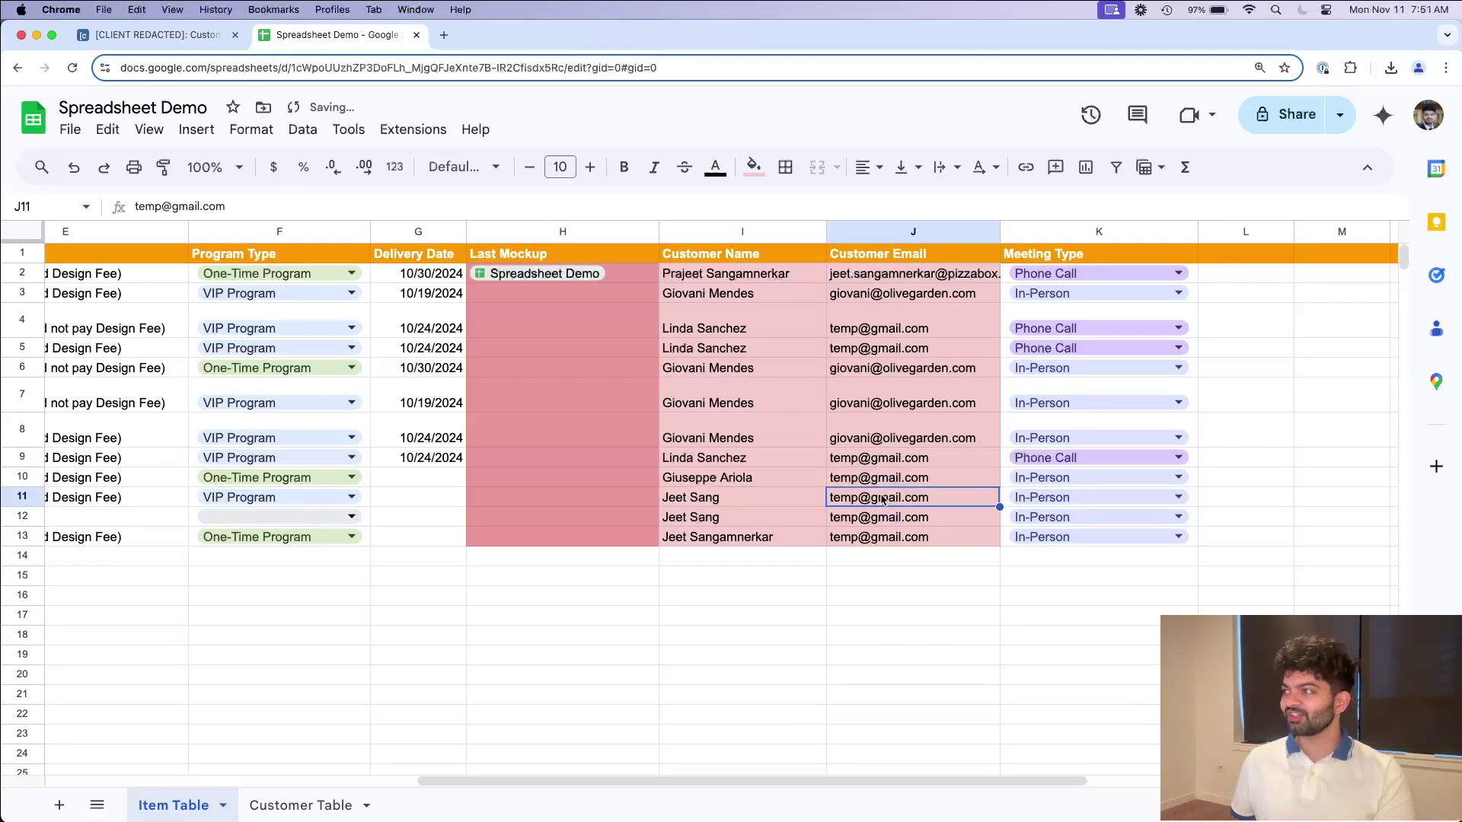
pyautogui.moveTo(998, 232); pyautogui.dragTo(1054, 233)
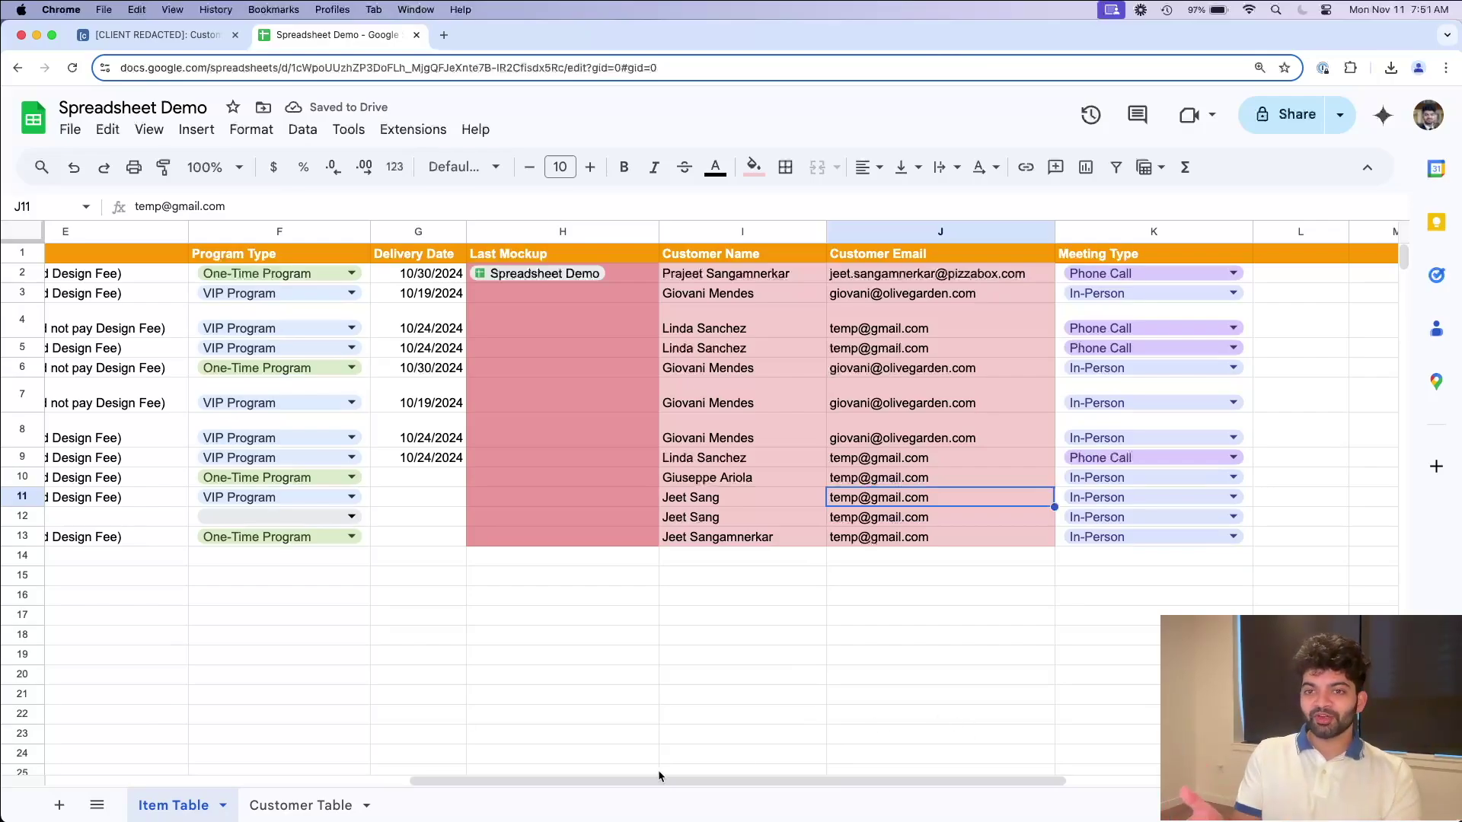
# Step: Copy the item name Chinese Takeout Paper Box from the spreadsheet's Item Table
pyautogui.click(156, 35)
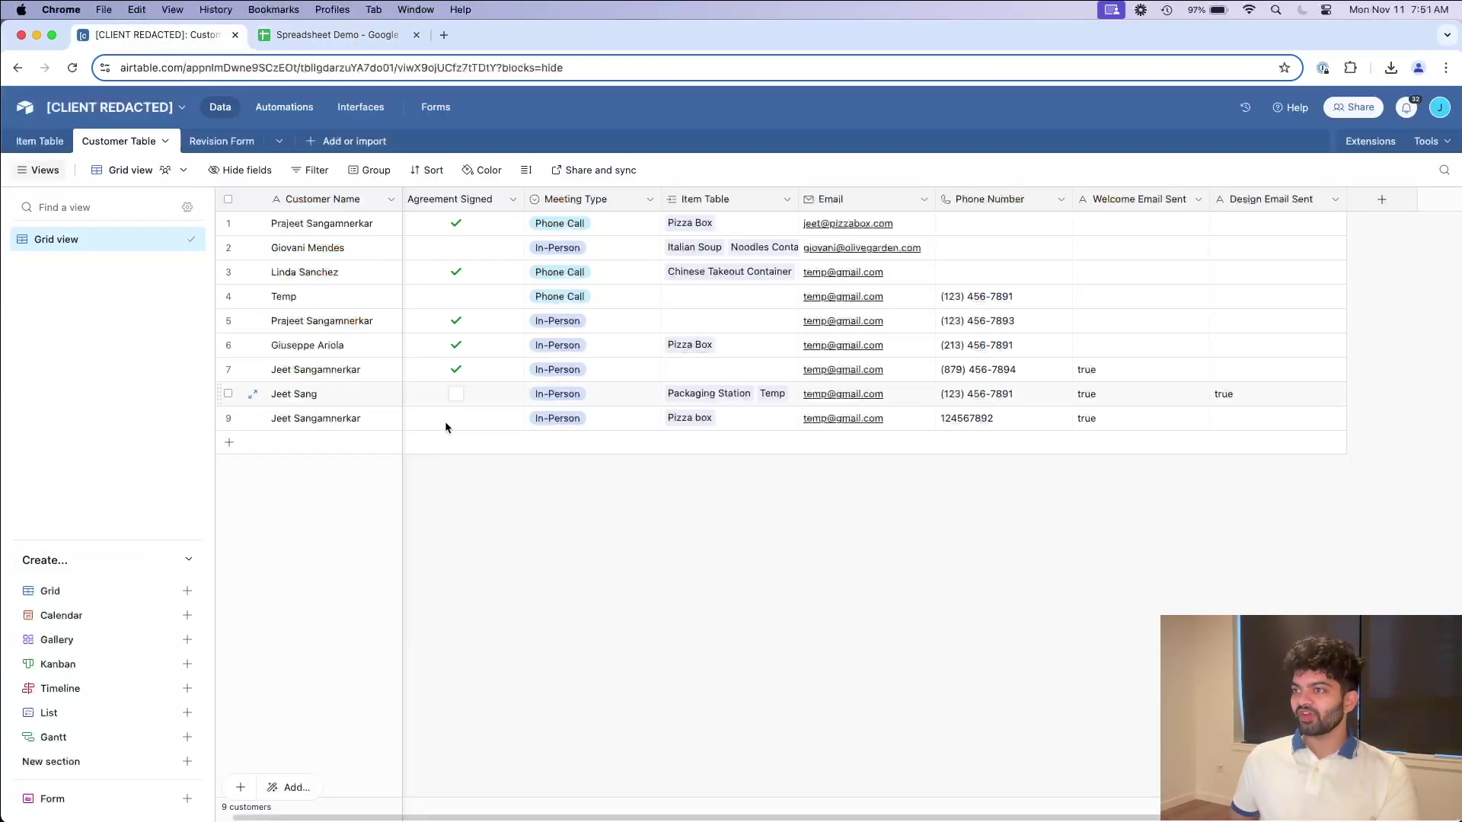
pyautogui.click(18, 138)
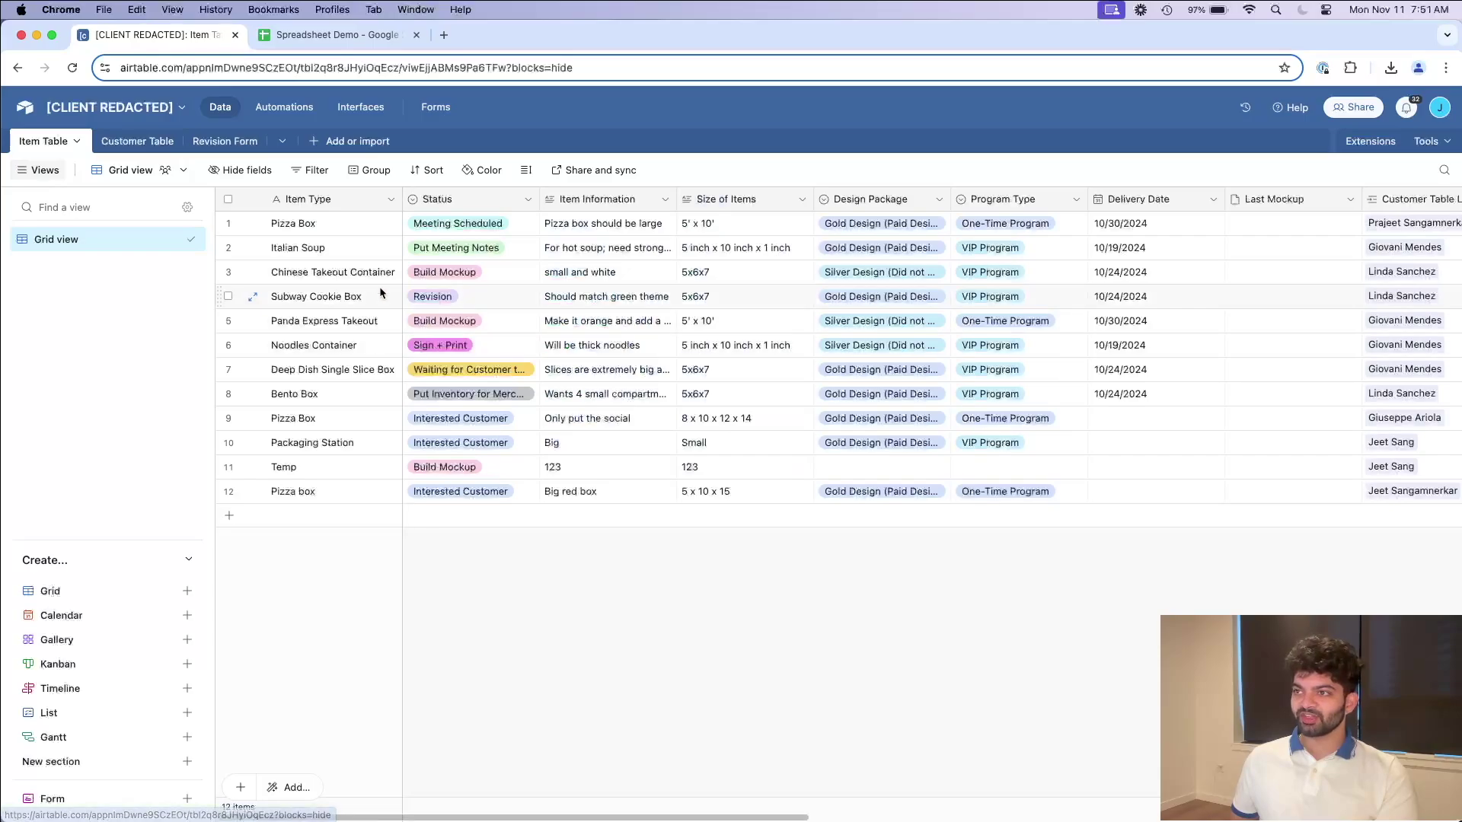
pyautogui.click(371, 35)
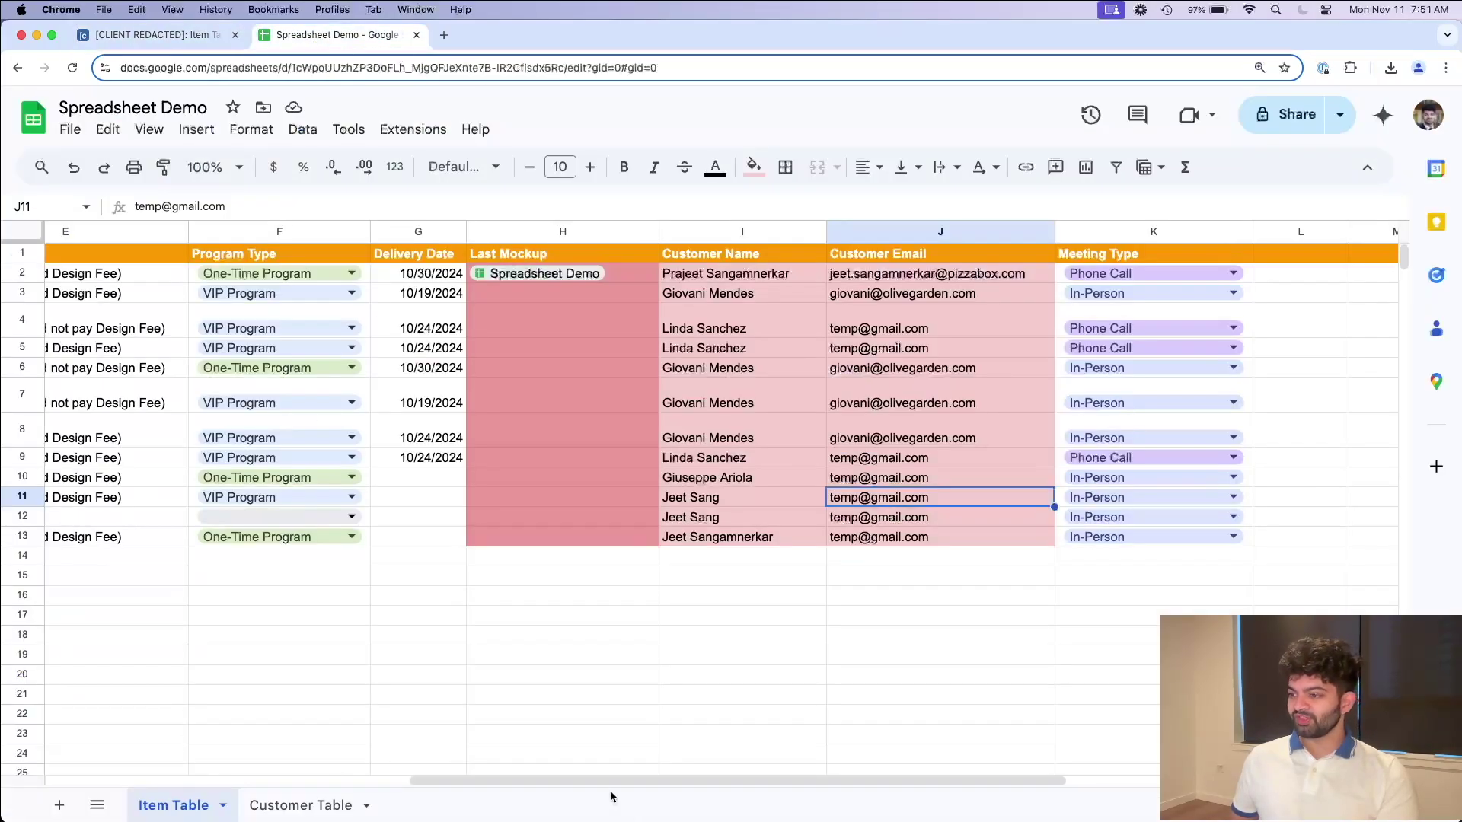
pyautogui.moveTo(611, 785); pyautogui.dragTo(107, 759)
pyautogui.click(86, 277)
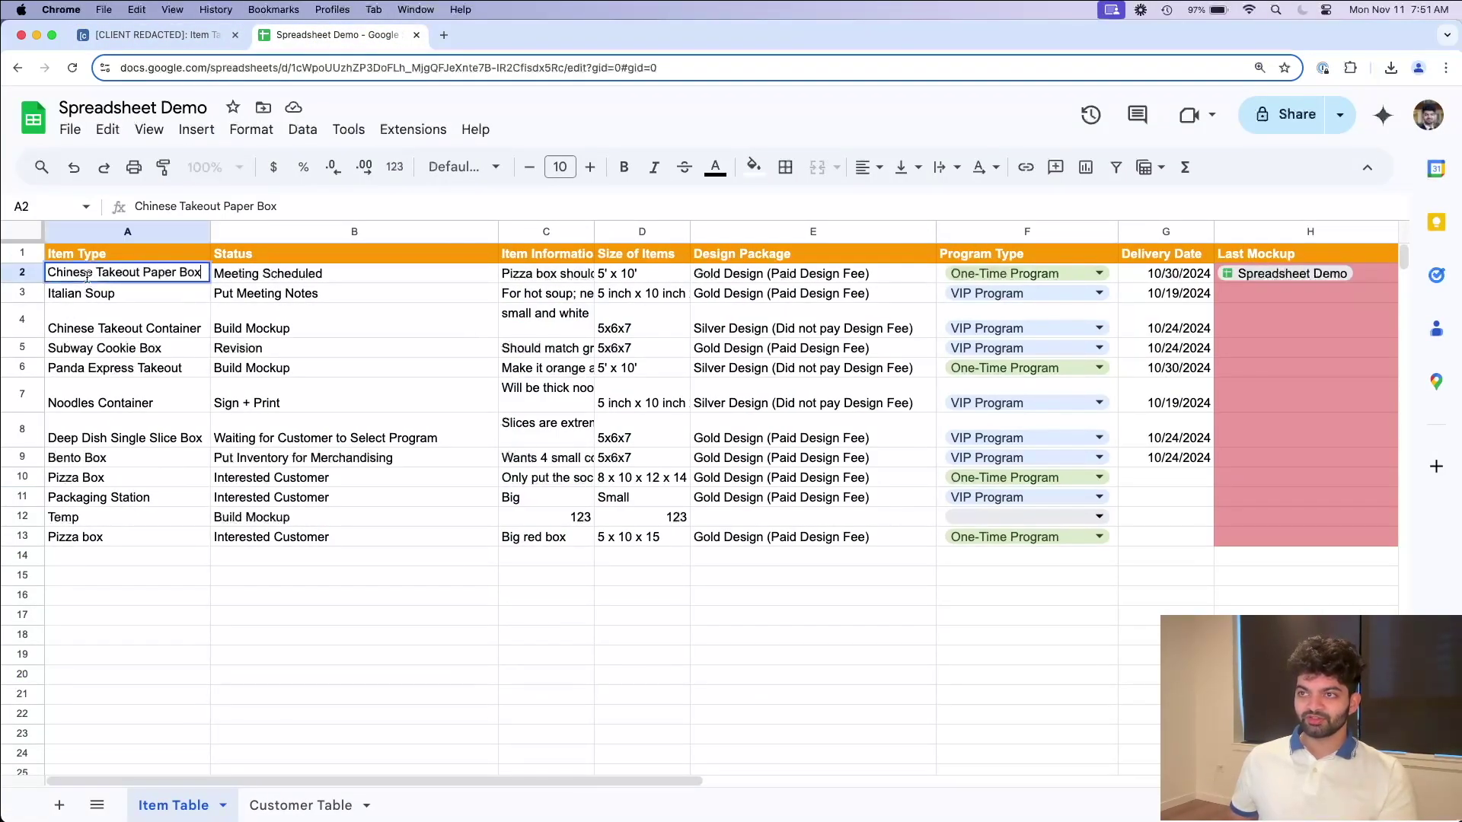
pyautogui.press('super+c')
# Step: Replace Pizza Box with Chinese Takeout Paper Box in Airtable's first Item Type cell
pyautogui.click(156, 35)
pyautogui.doubleClick(315, 229)
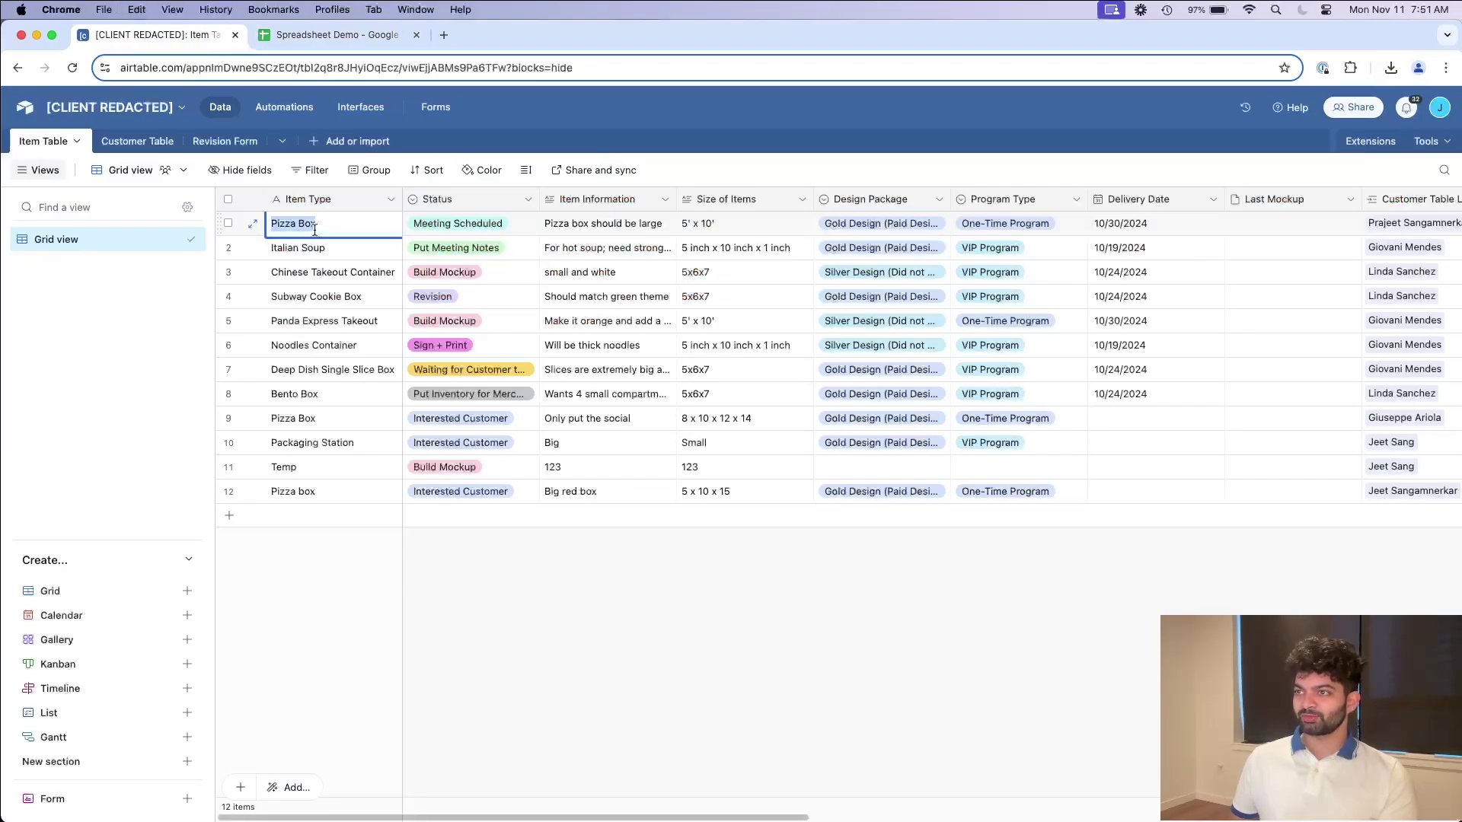
pyautogui.press('super+v')
pyautogui.press('Return')
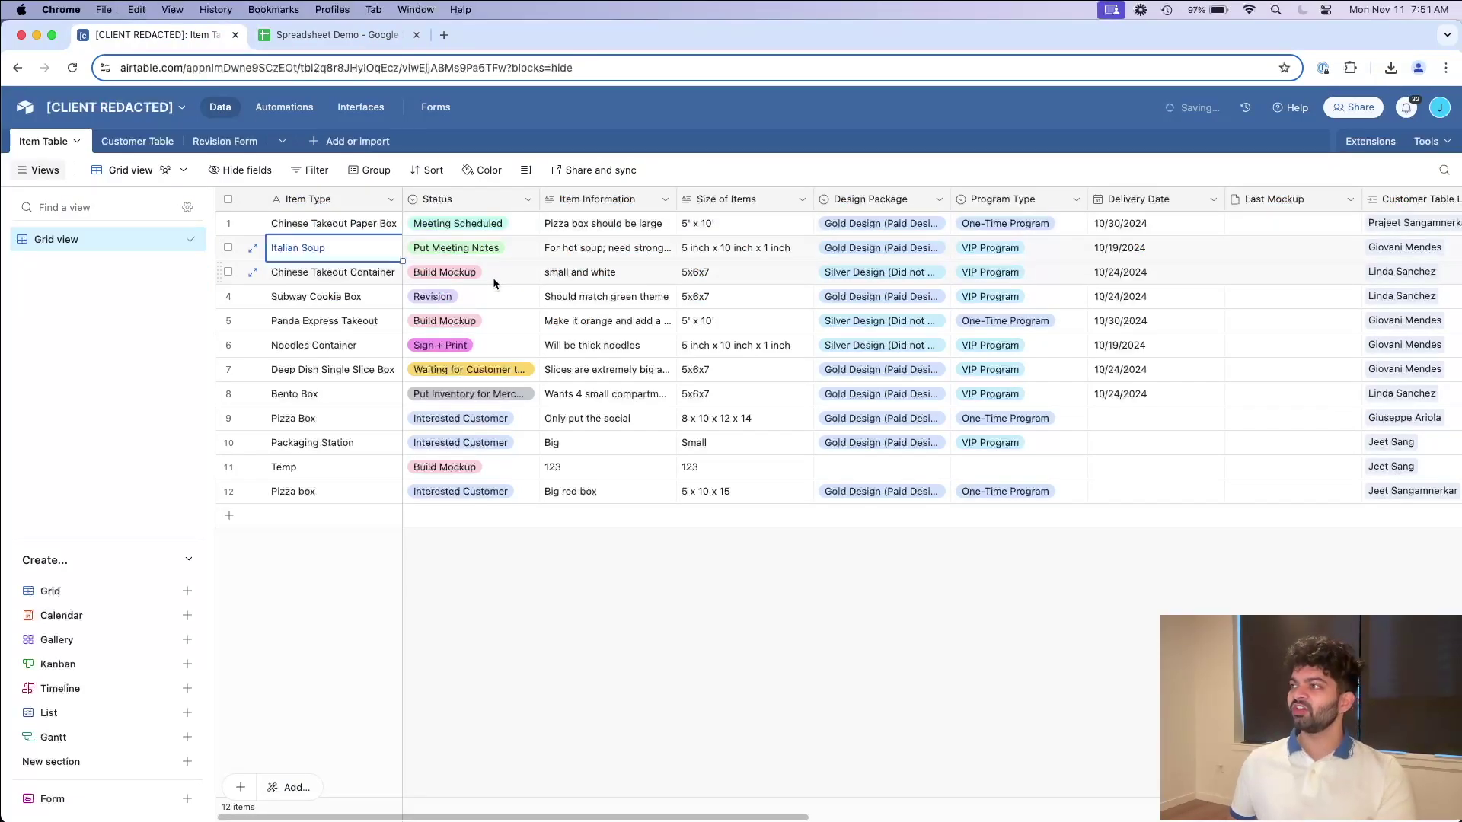
pyautogui.hscroll(10, 496, 273)
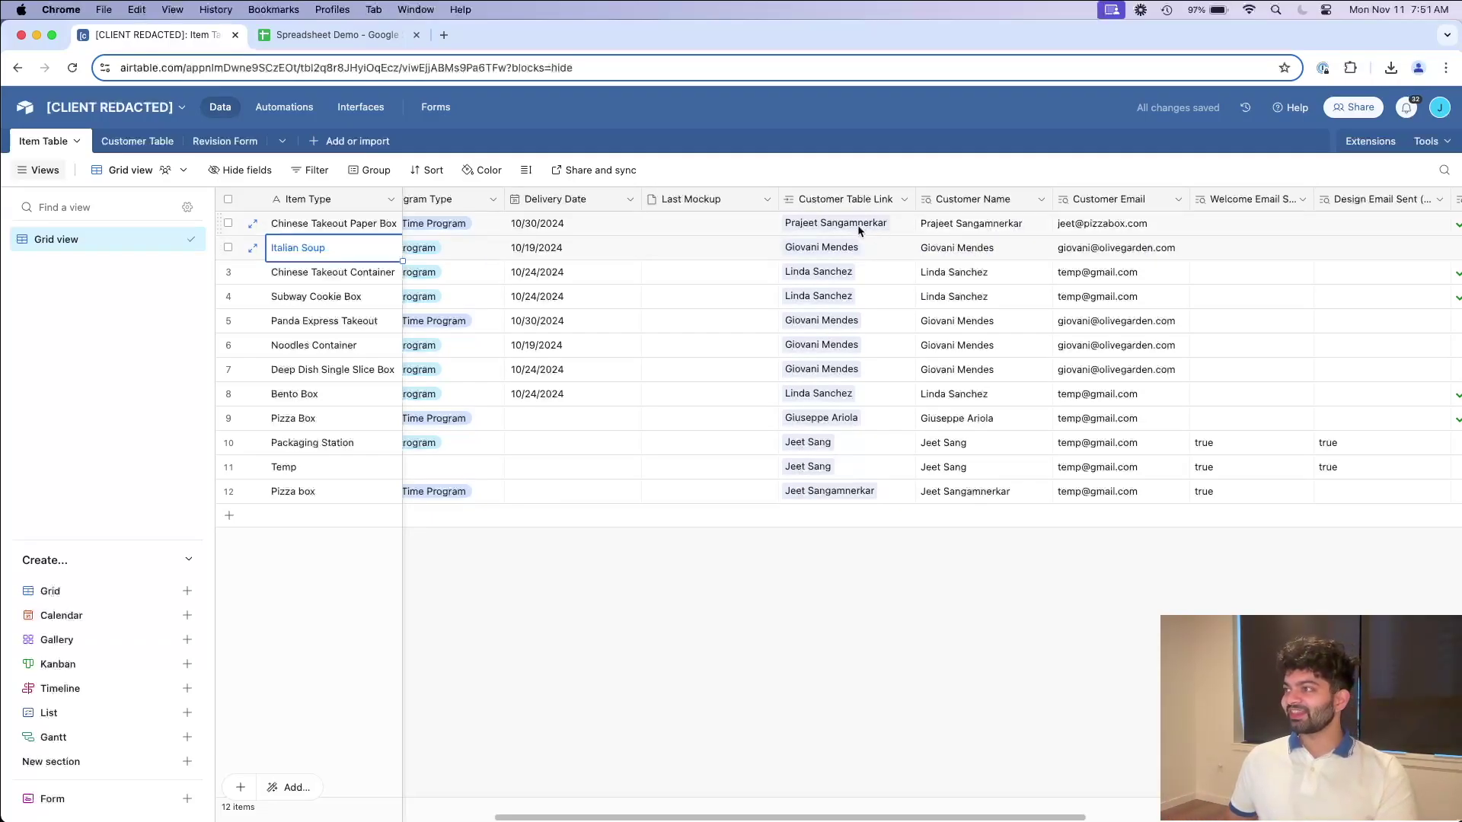
# Step: Inspect the first item's linked customer, then open Airtable's Customer Table
pyautogui.click(826, 227)
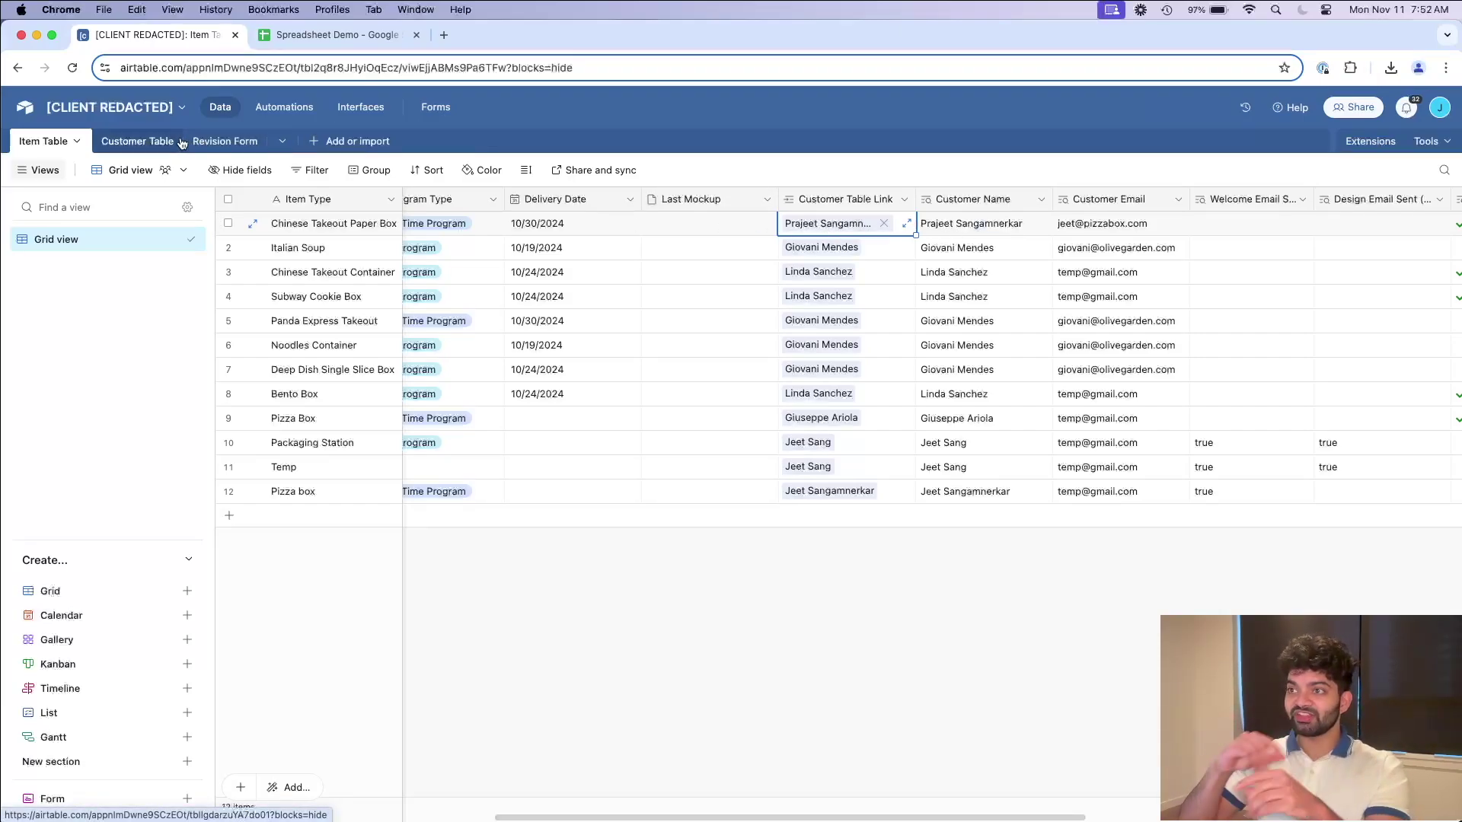
pyautogui.click(182, 143)
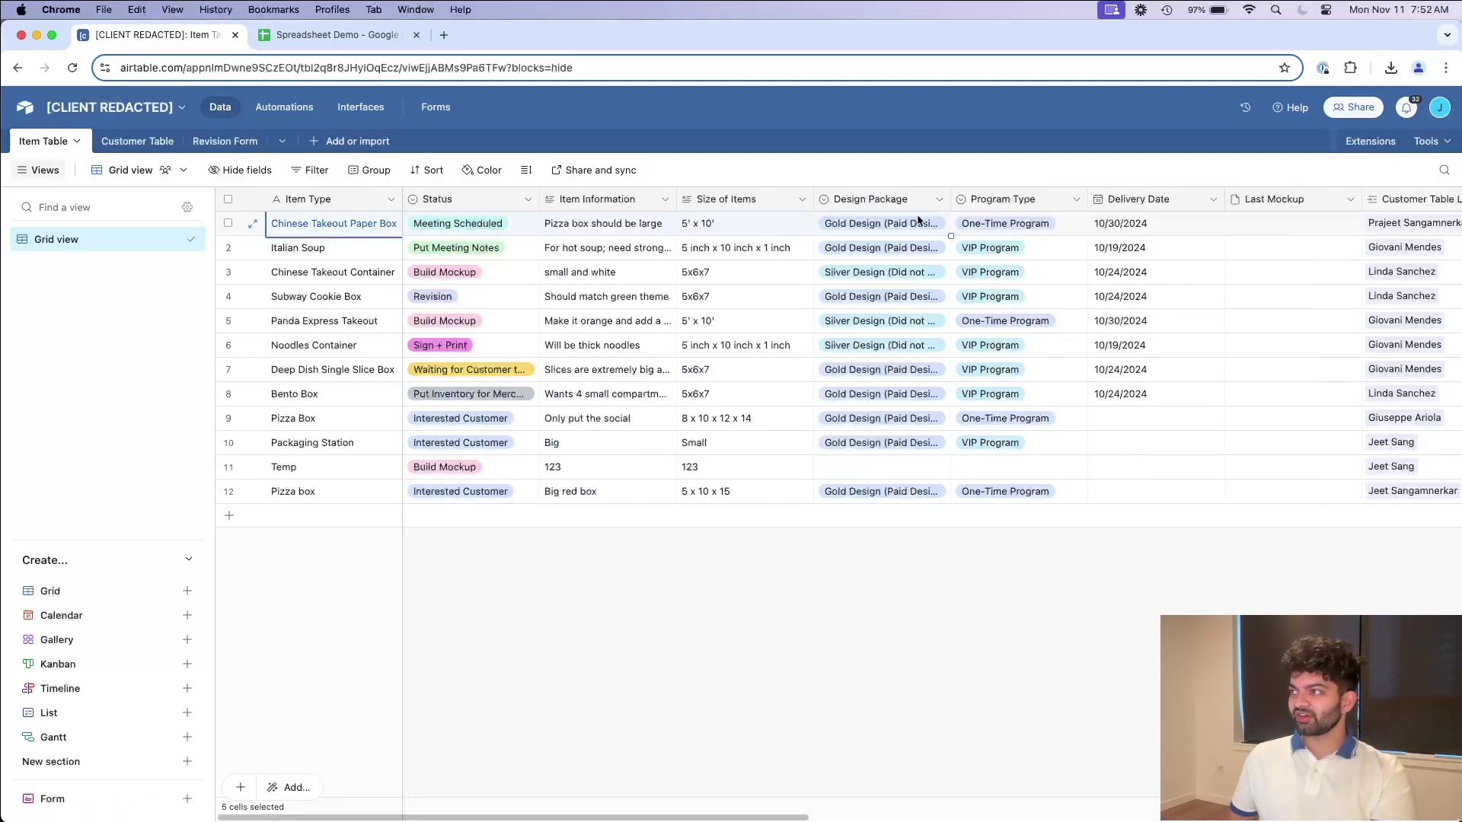
pyautogui.click(164, 145)
# Step: Widen the Customer Table's Item Table column to show full linked item names
pyautogui.click(332, 230)
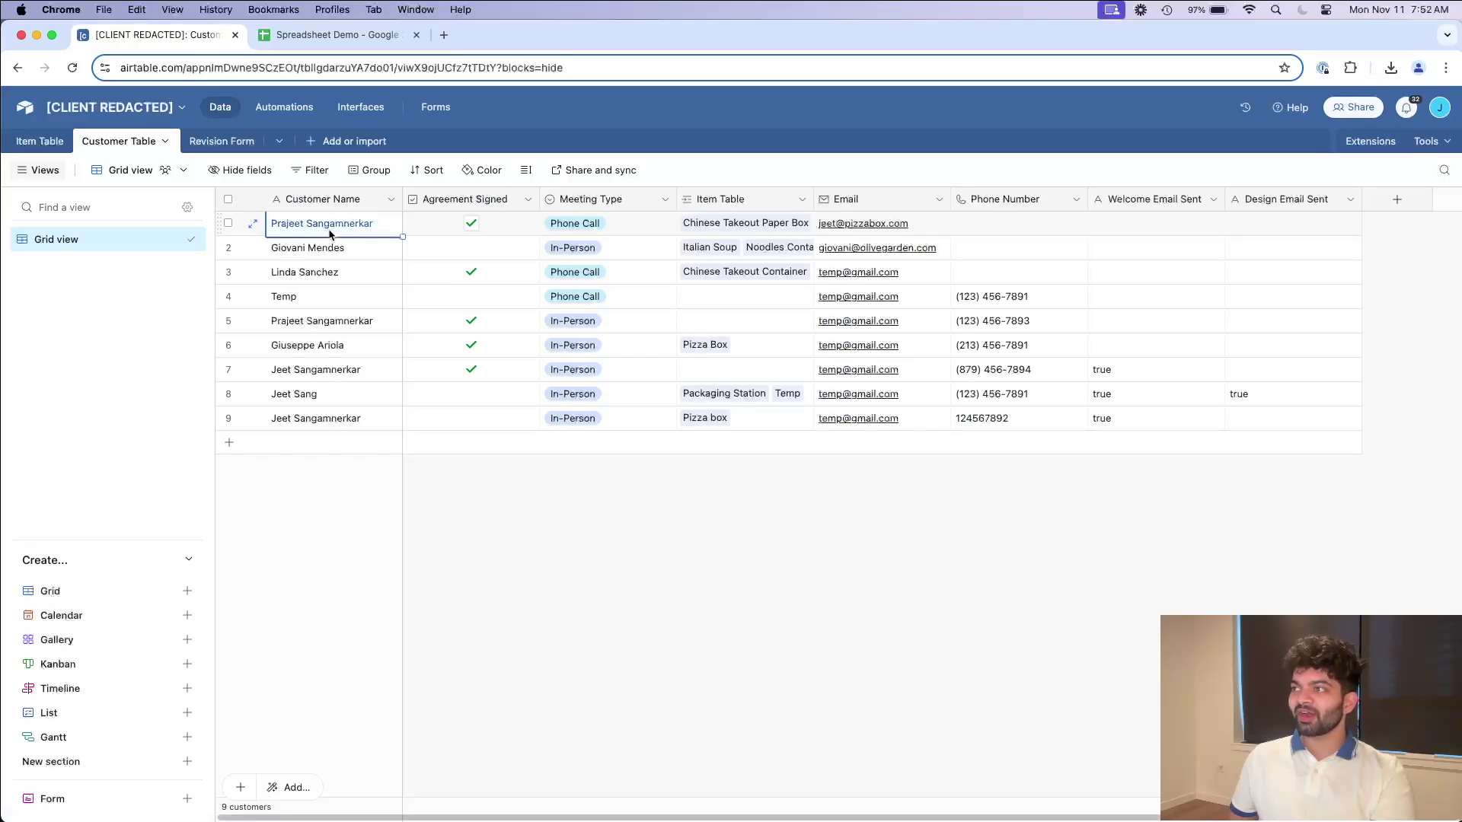
pyautogui.doubleClick(815, 199)
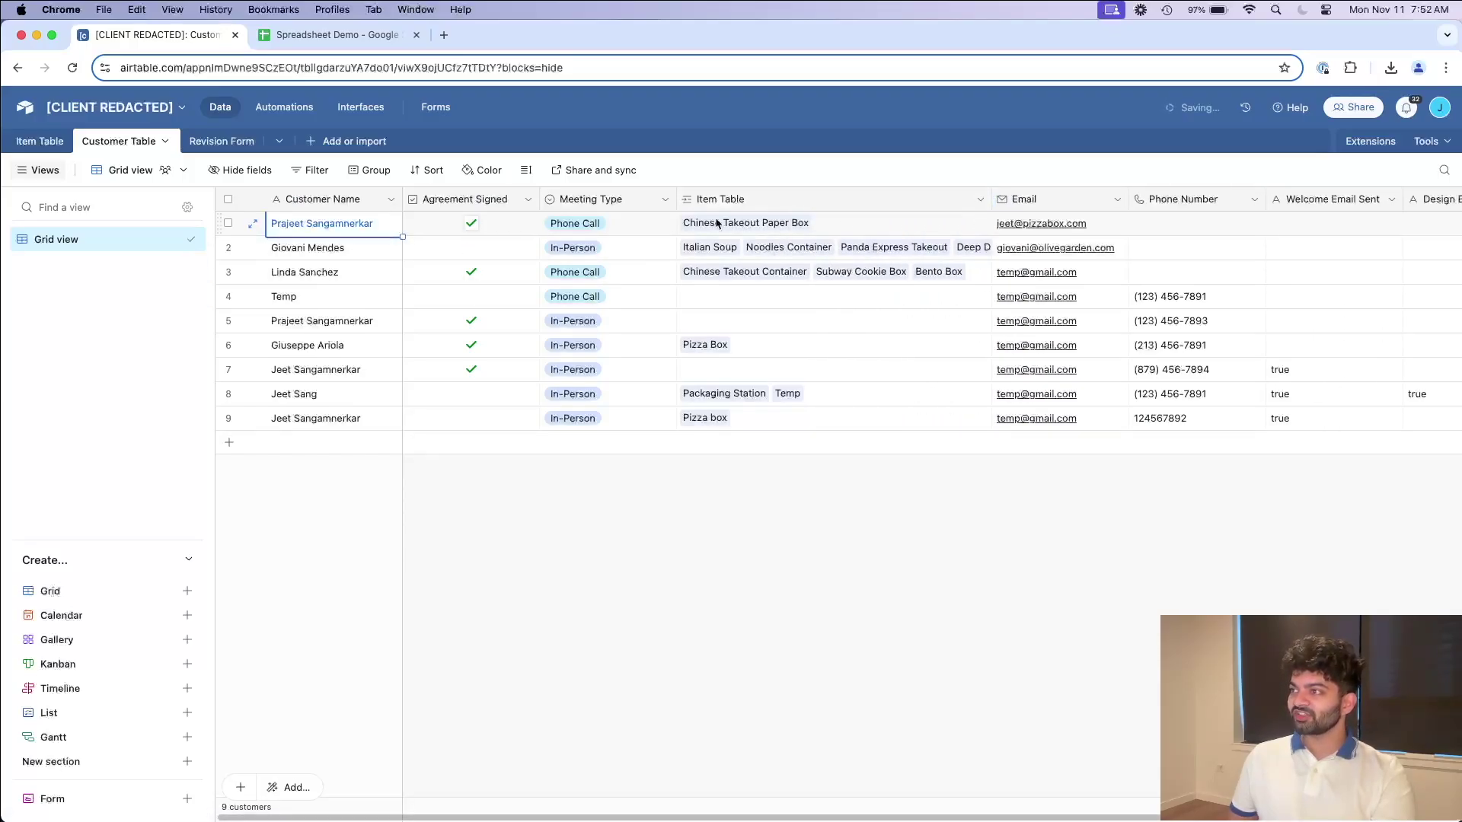
pyautogui.click(39, 141)
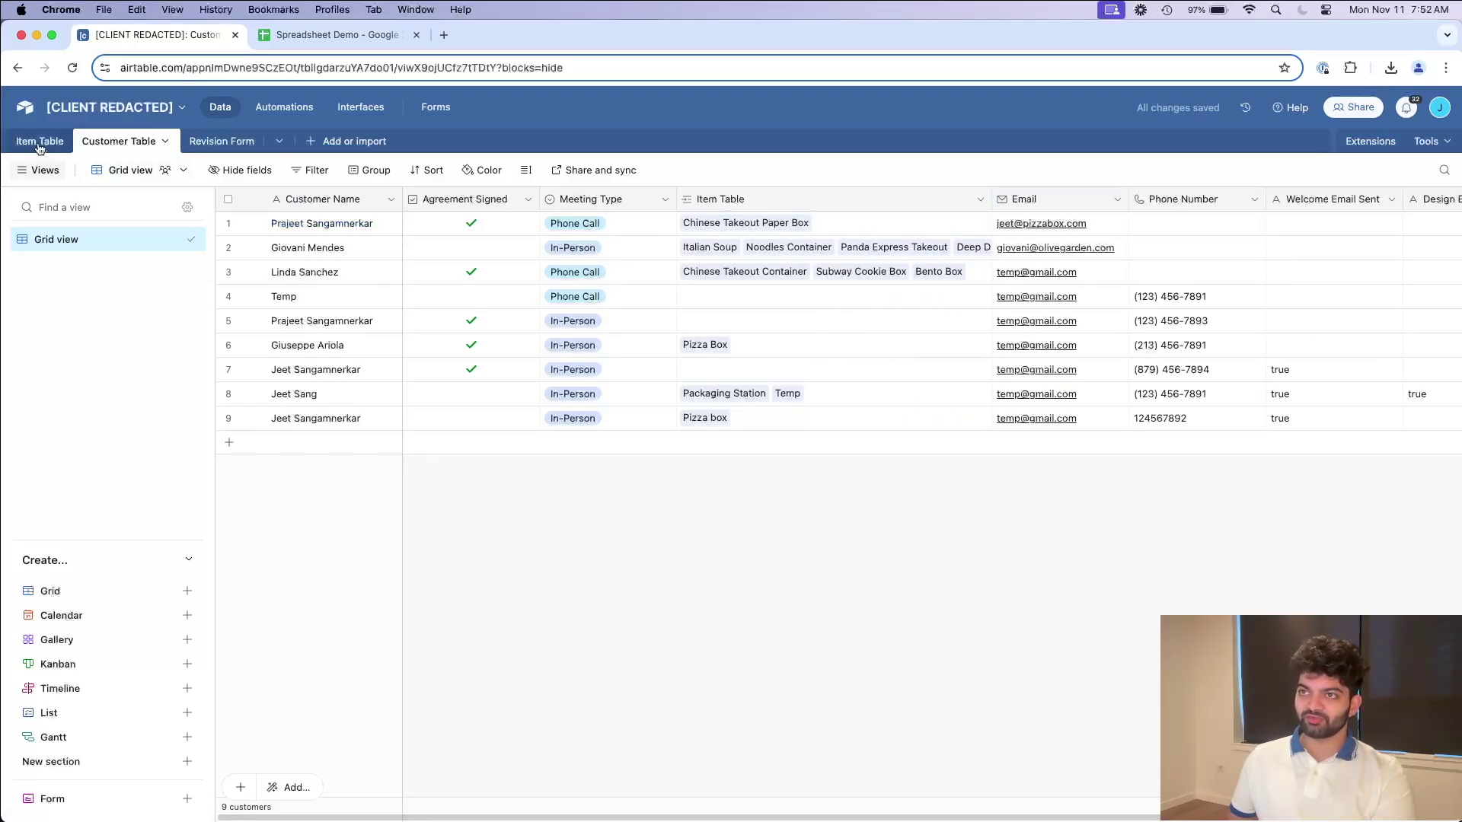
# Step: Rename the first item to Chinese Takeout Box and check the Customer Table's linked item updates
pyautogui.click(325, 230)
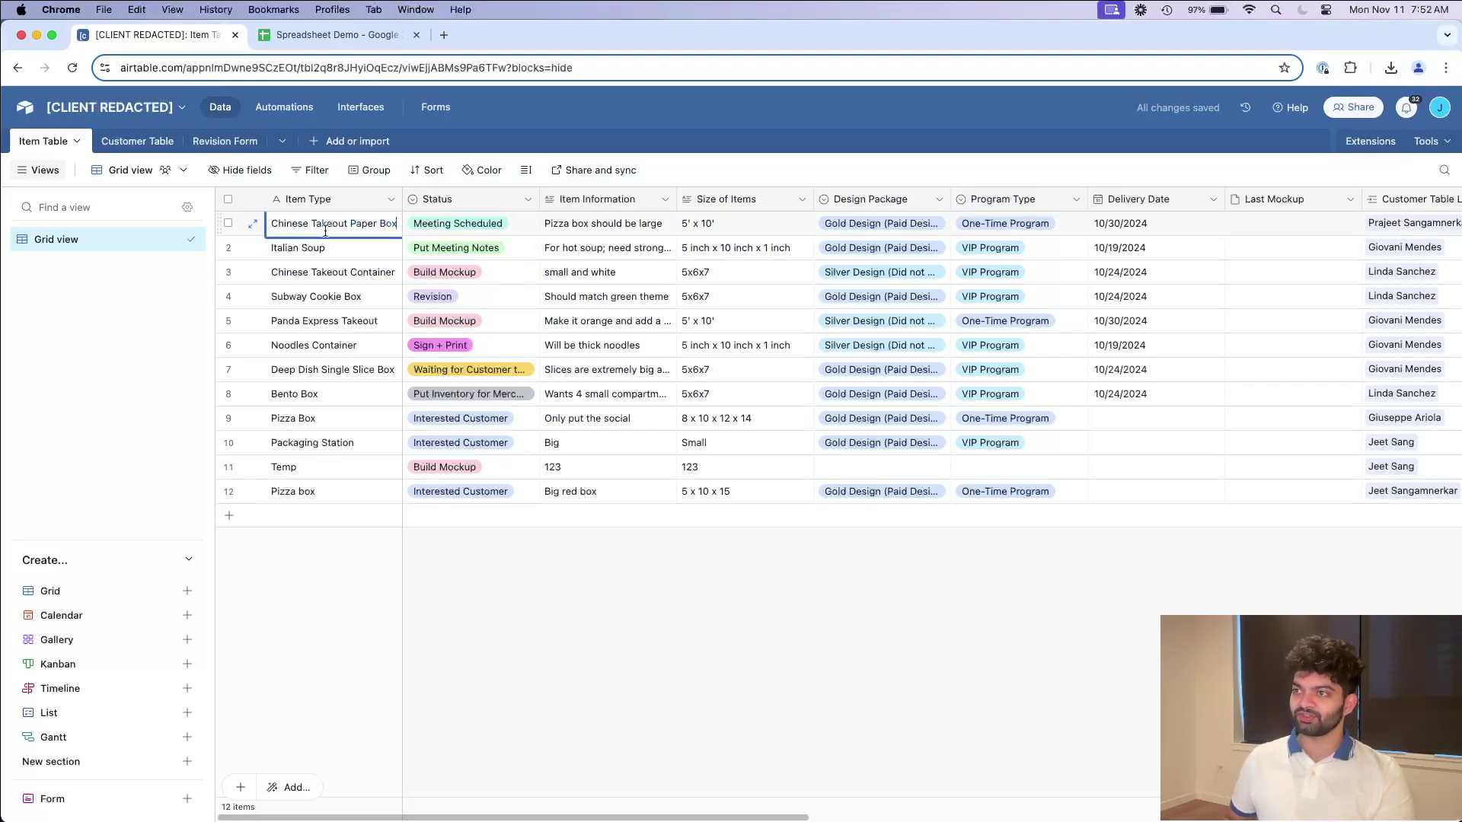
pyautogui.press('BackSpace')
pyautogui.press('BackSpace')
pyautogui.press('BackSpace')
pyautogui.press('BackSpace')
pyautogui.press('BackSpace')
pyautogui.press('BackSpace')
pyautogui.press('Return')
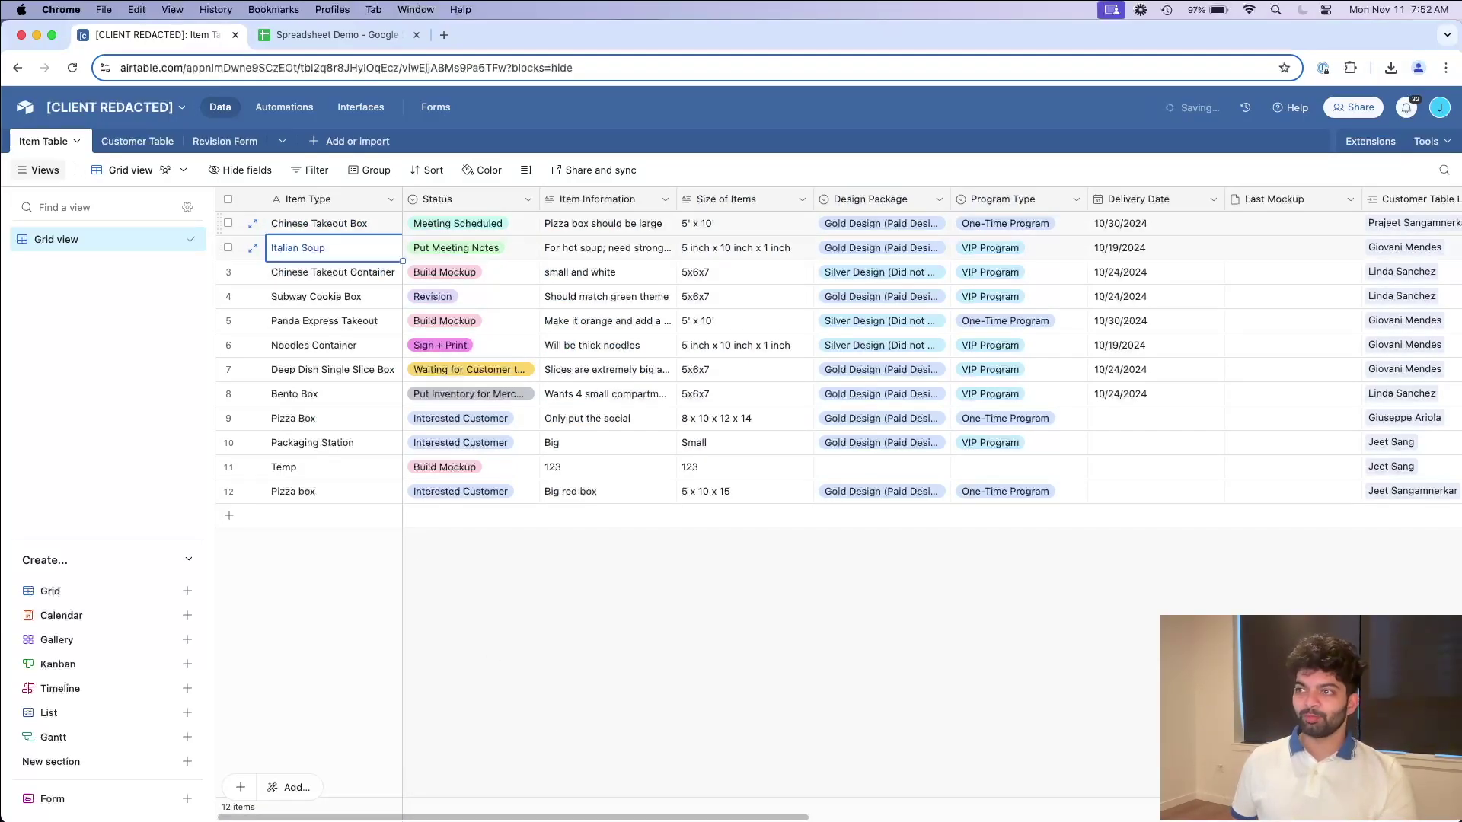
pyautogui.click(145, 141)
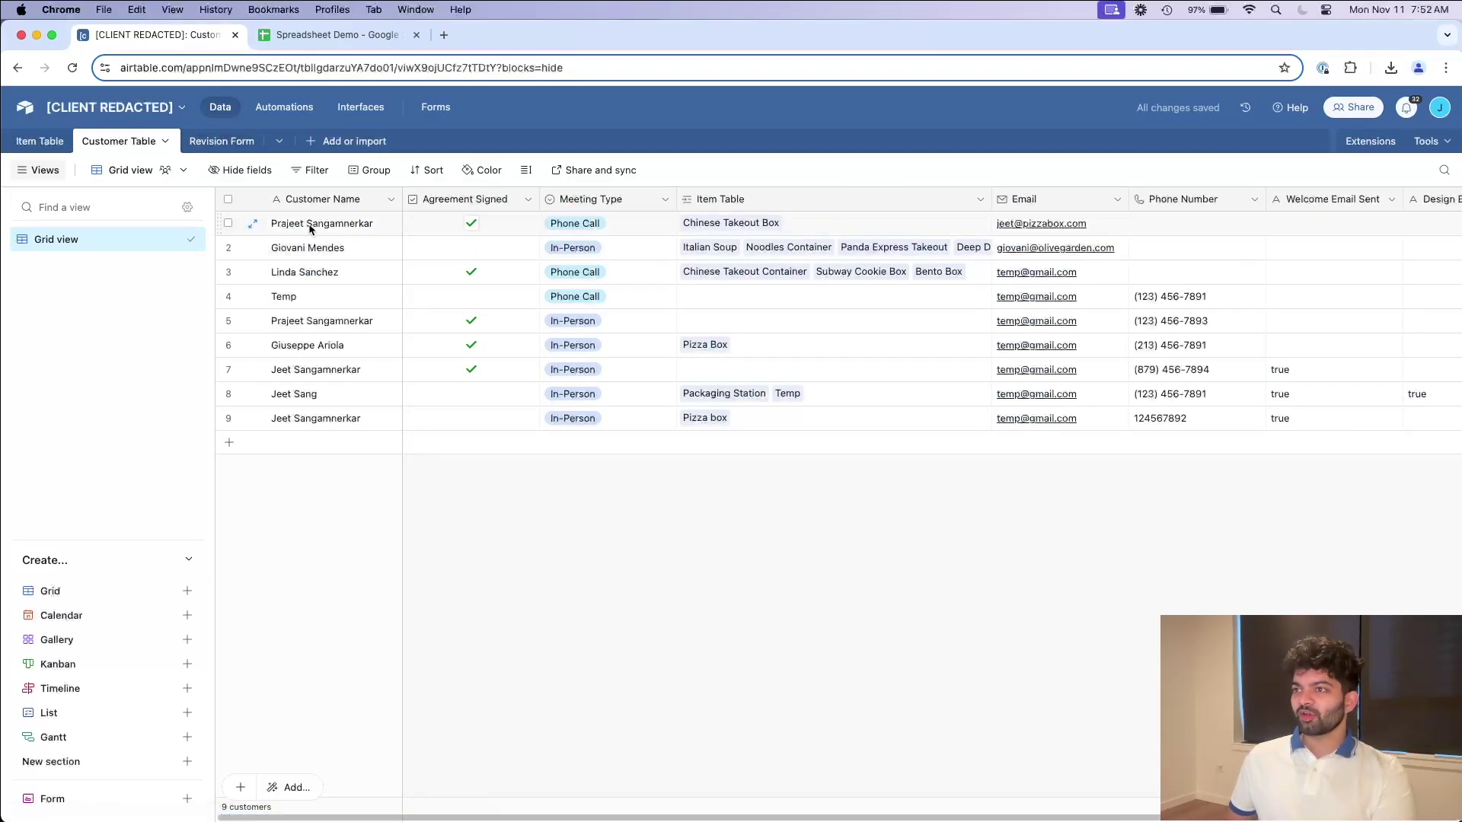
pyautogui.moveTo(304, 223); pyautogui.dragTo(713, 216)
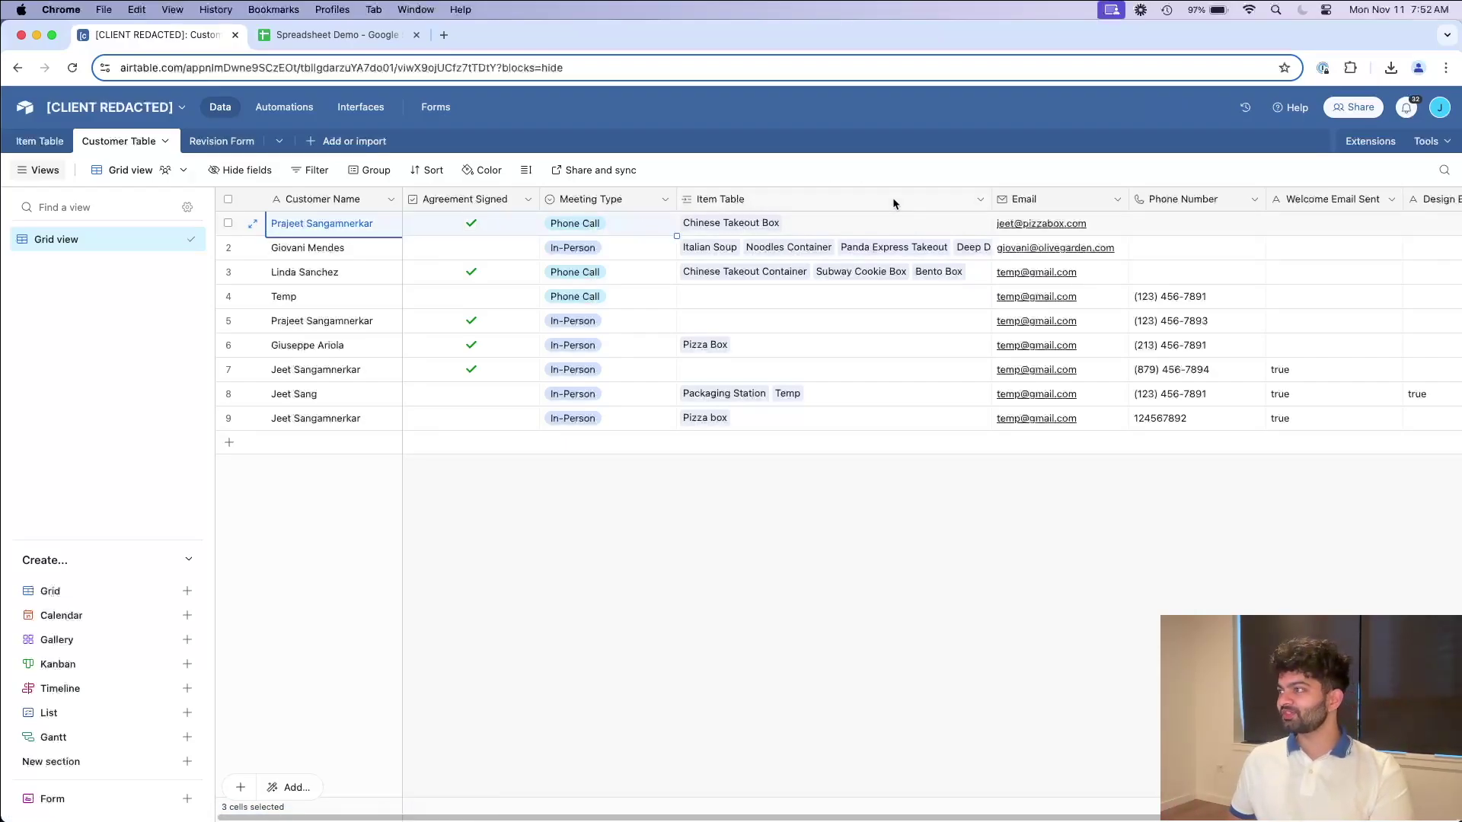
# Step: Add the extra name part to the first customer's email address in Airtable
pyautogui.doubleClick(1117, 226)
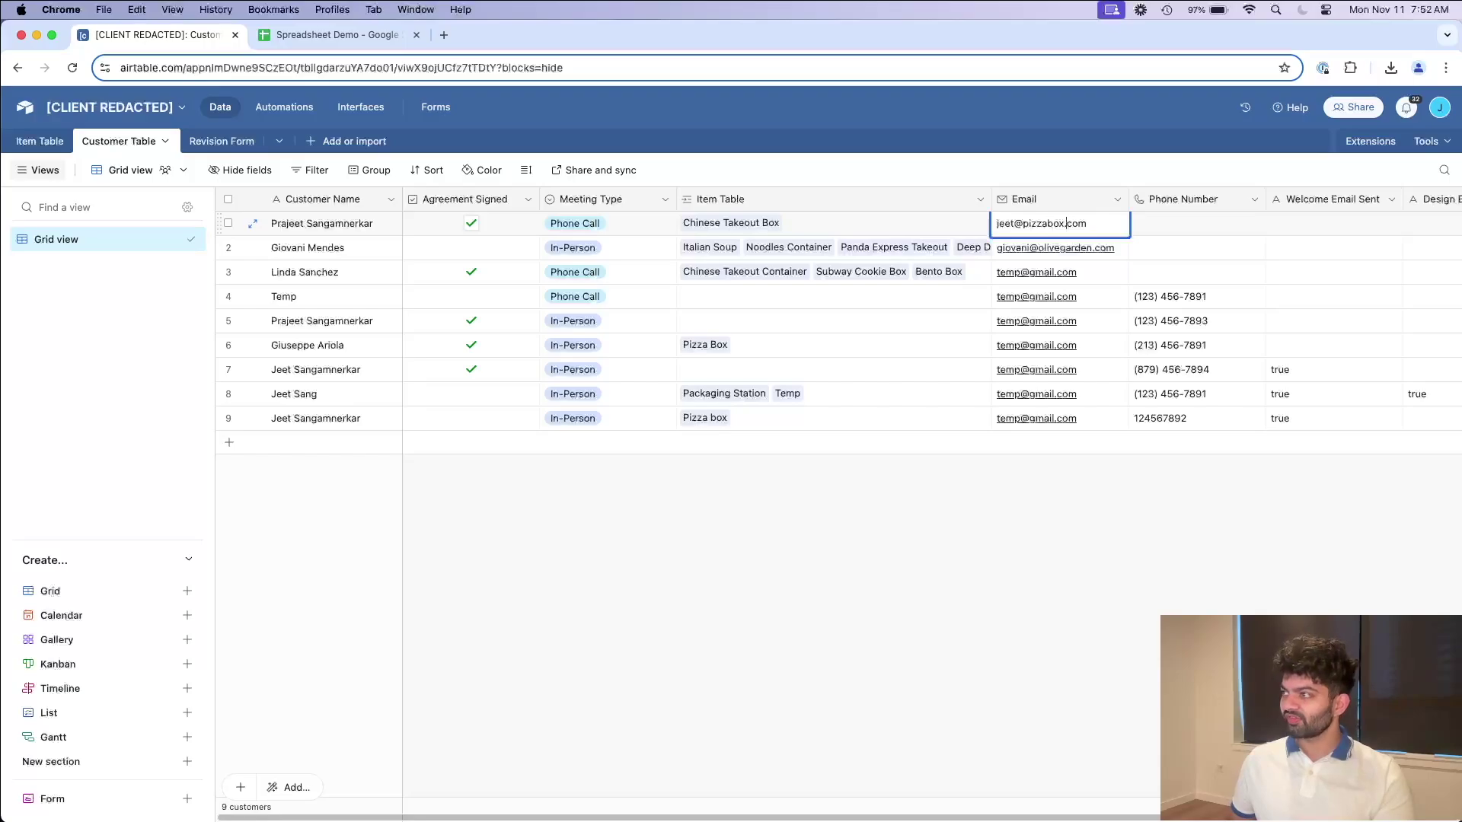
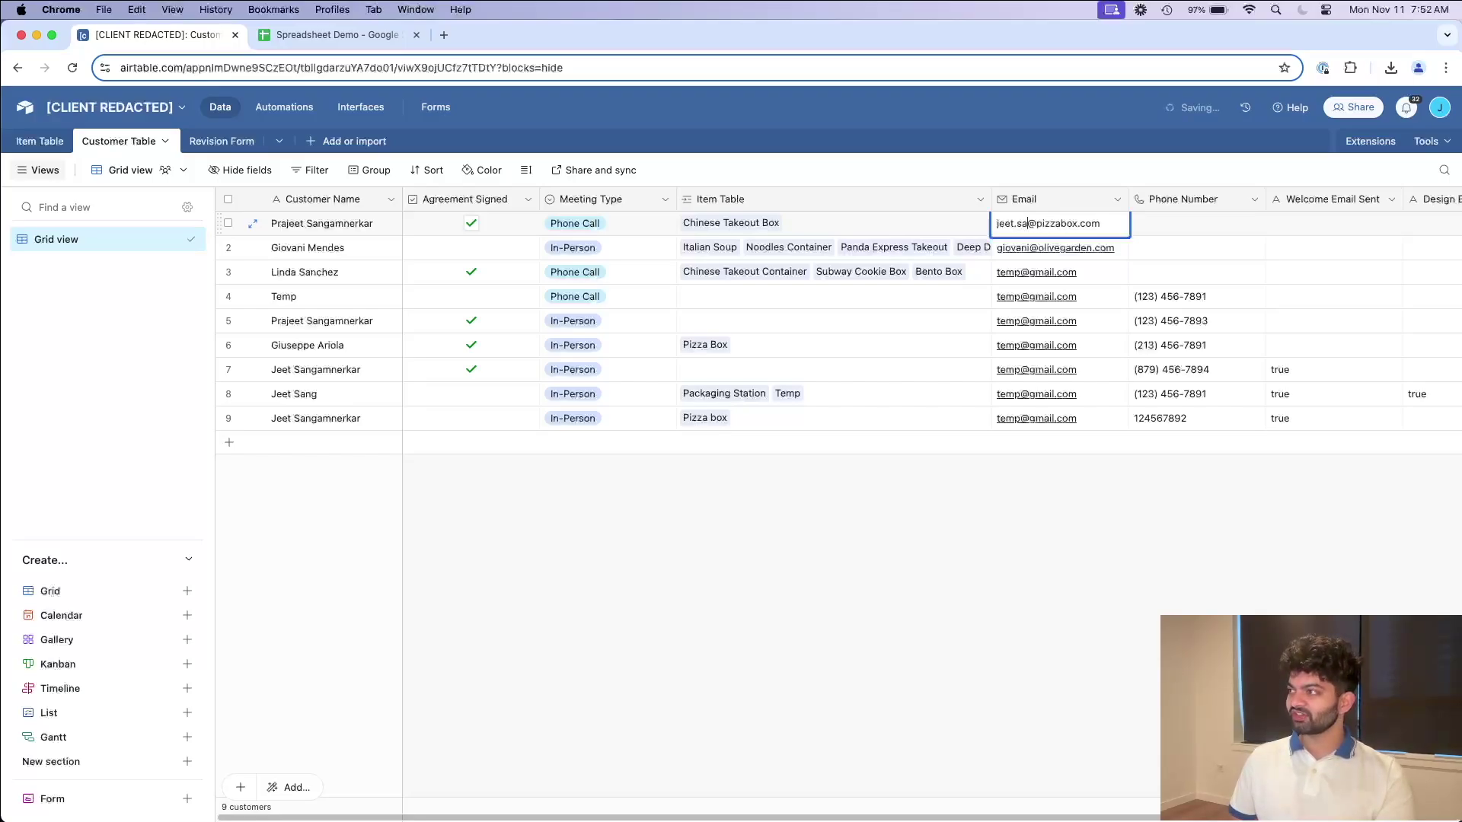
pyautogui.press('Return')
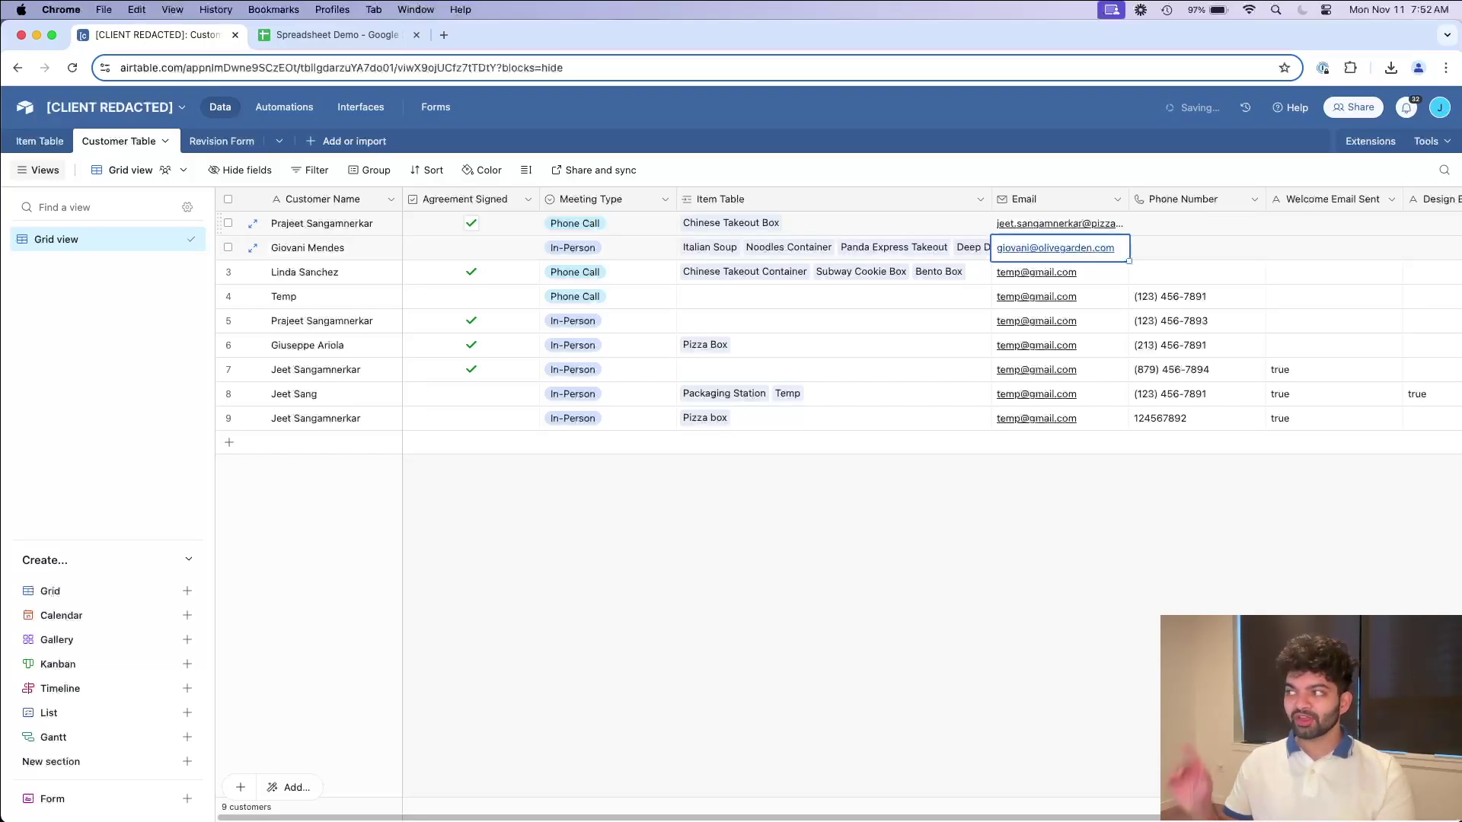
# Step: Confirm the Item Table's Customer Email lookup shows the new address, then return to Spreadsheet Demo
pyautogui.click(39, 141)
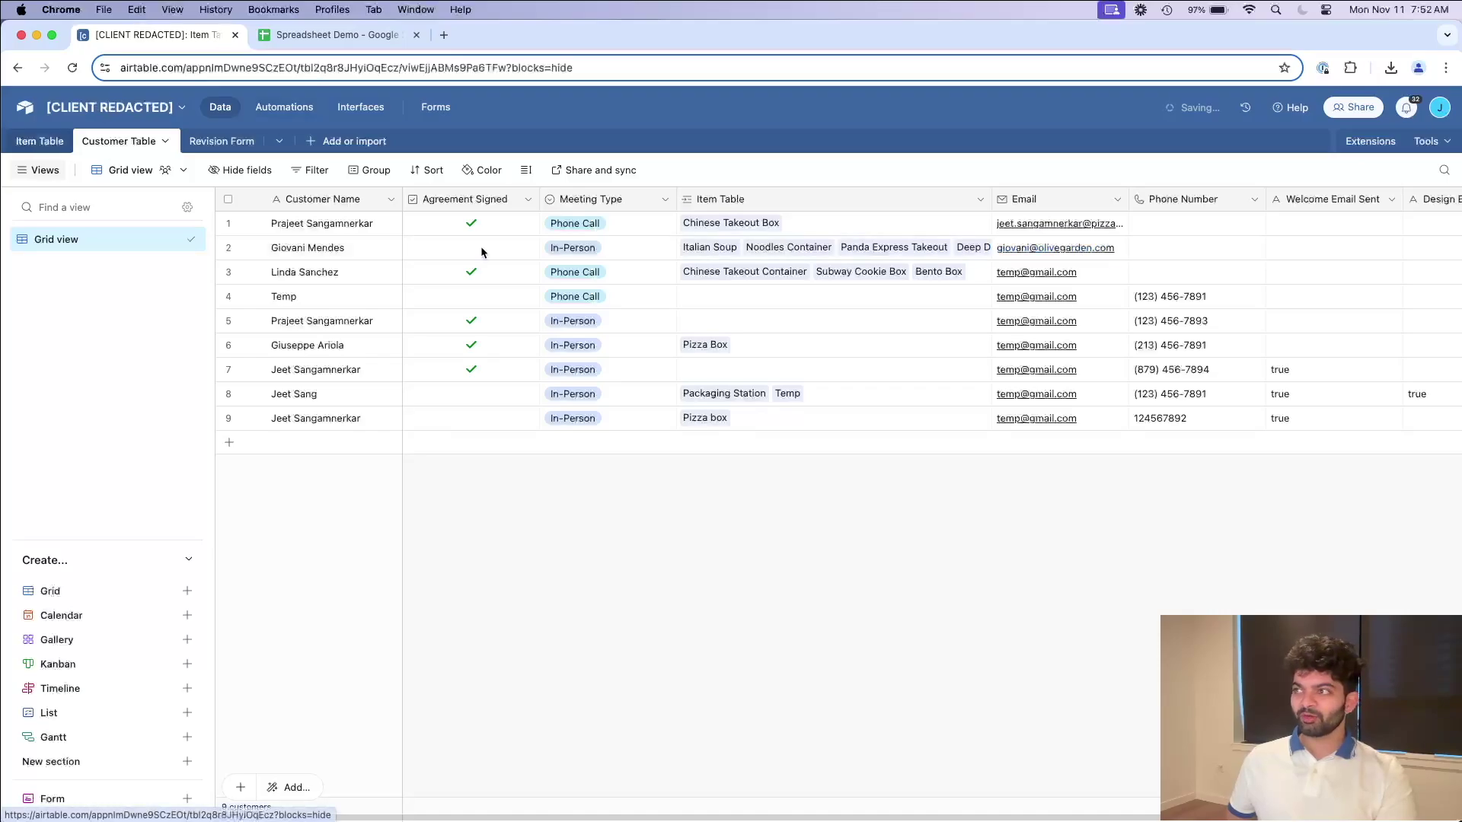
pyautogui.hscroll(10, 1024, 284)
pyautogui.doubleClick(1001, 223)
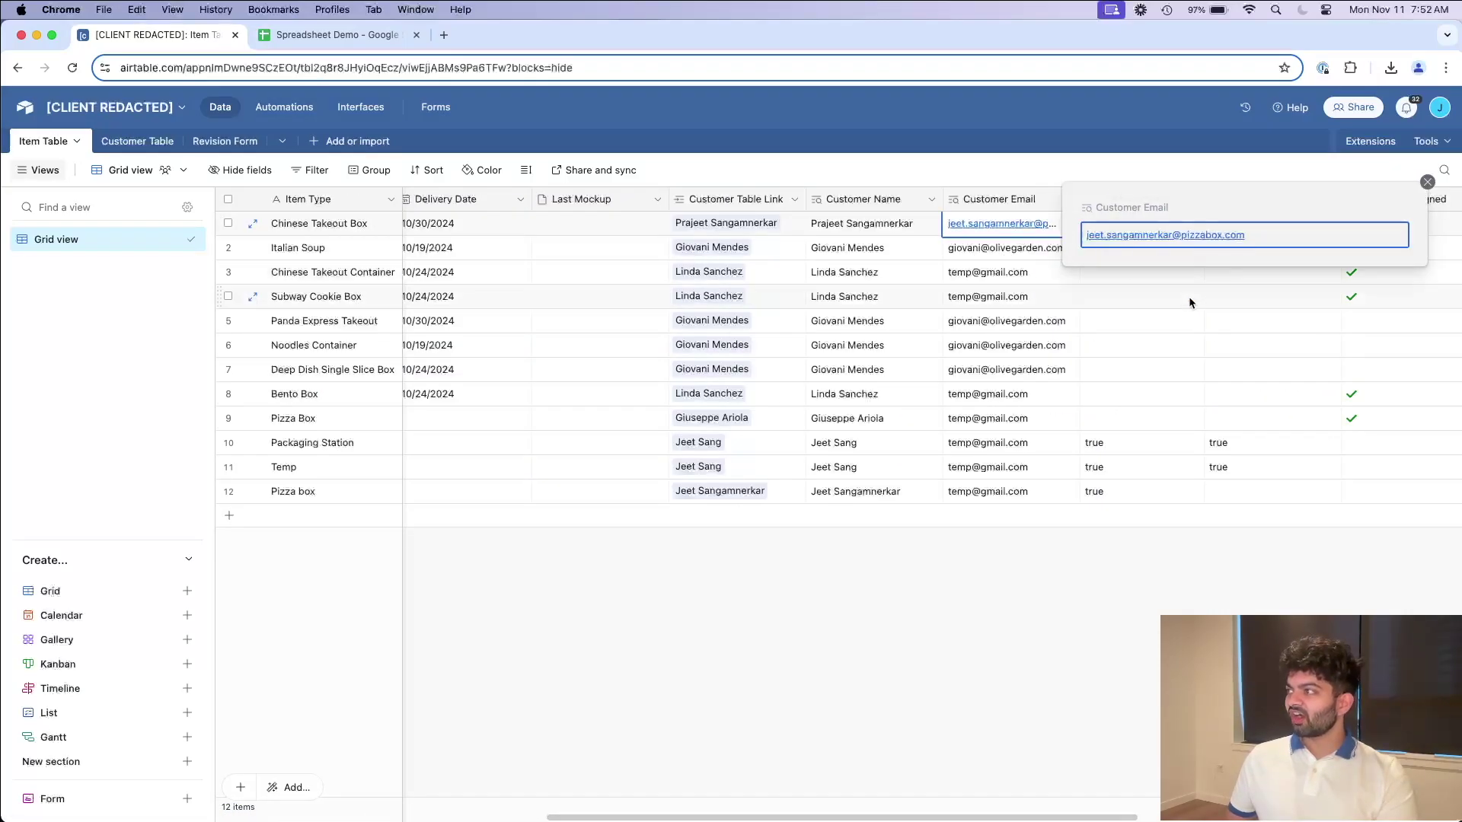
pyautogui.click(131, 143)
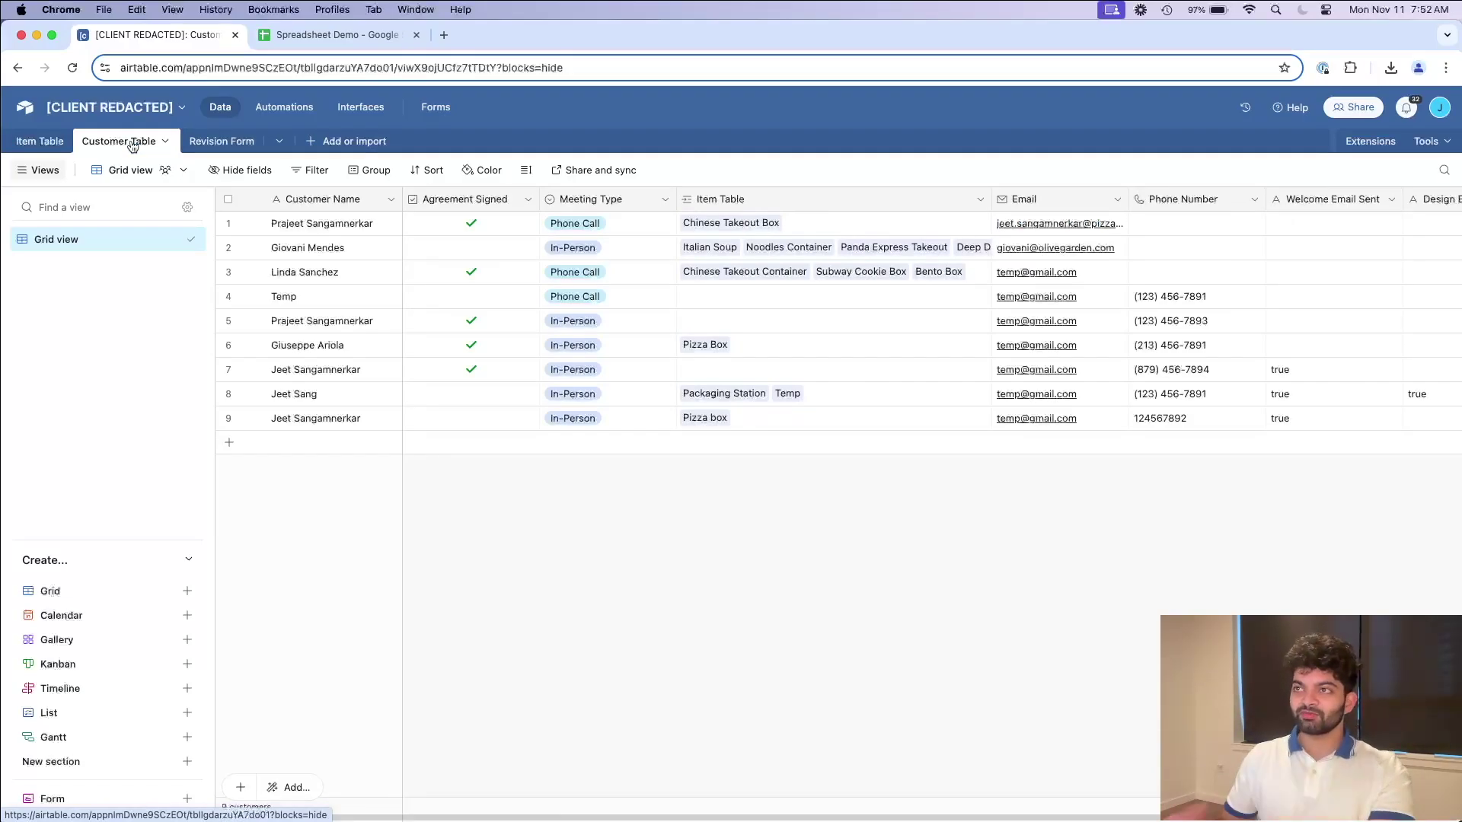
pyautogui.click(335, 35)
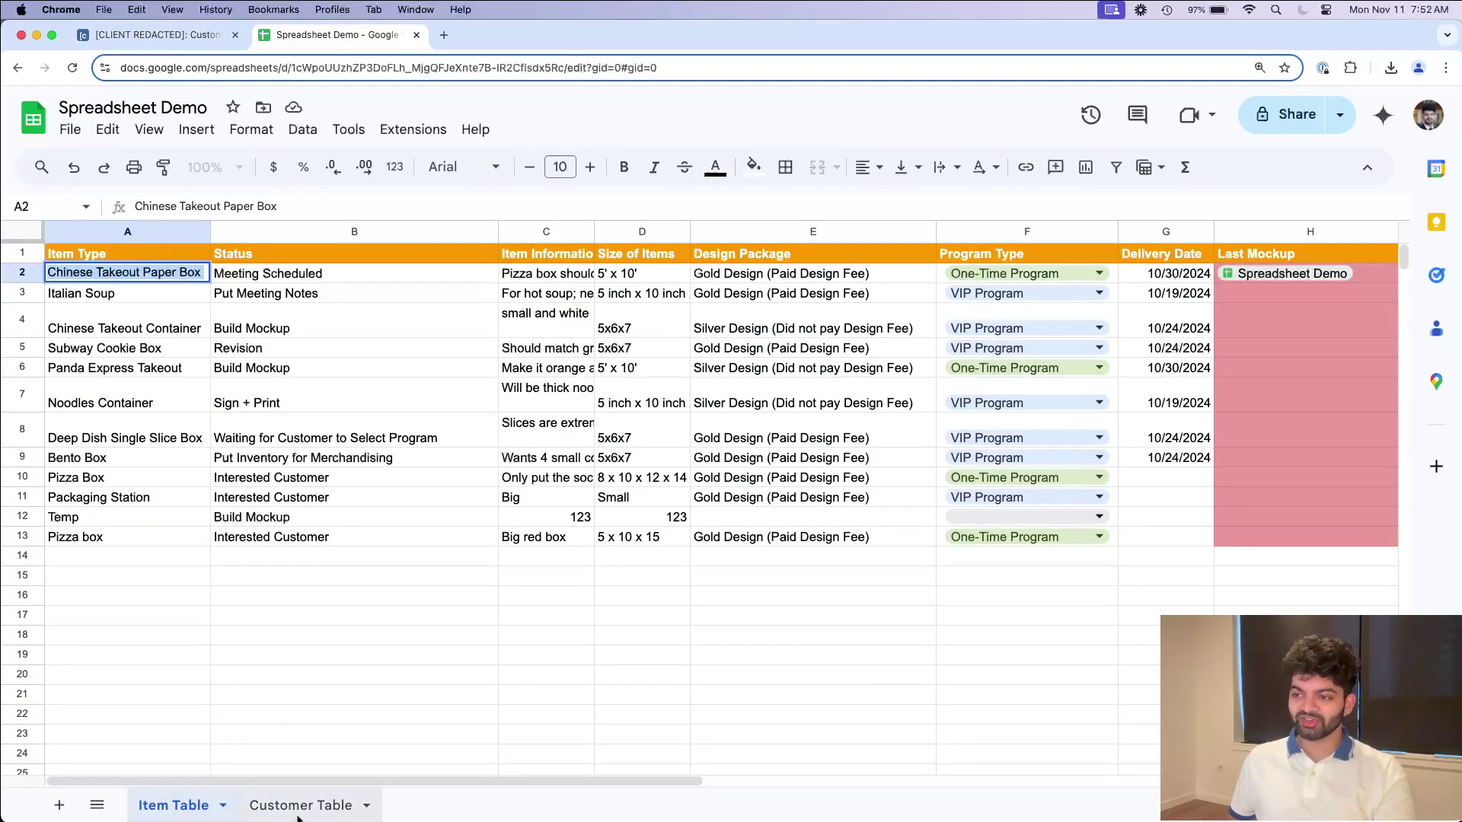
pyautogui.click(259, 812)
pyautogui.click(143, 35)
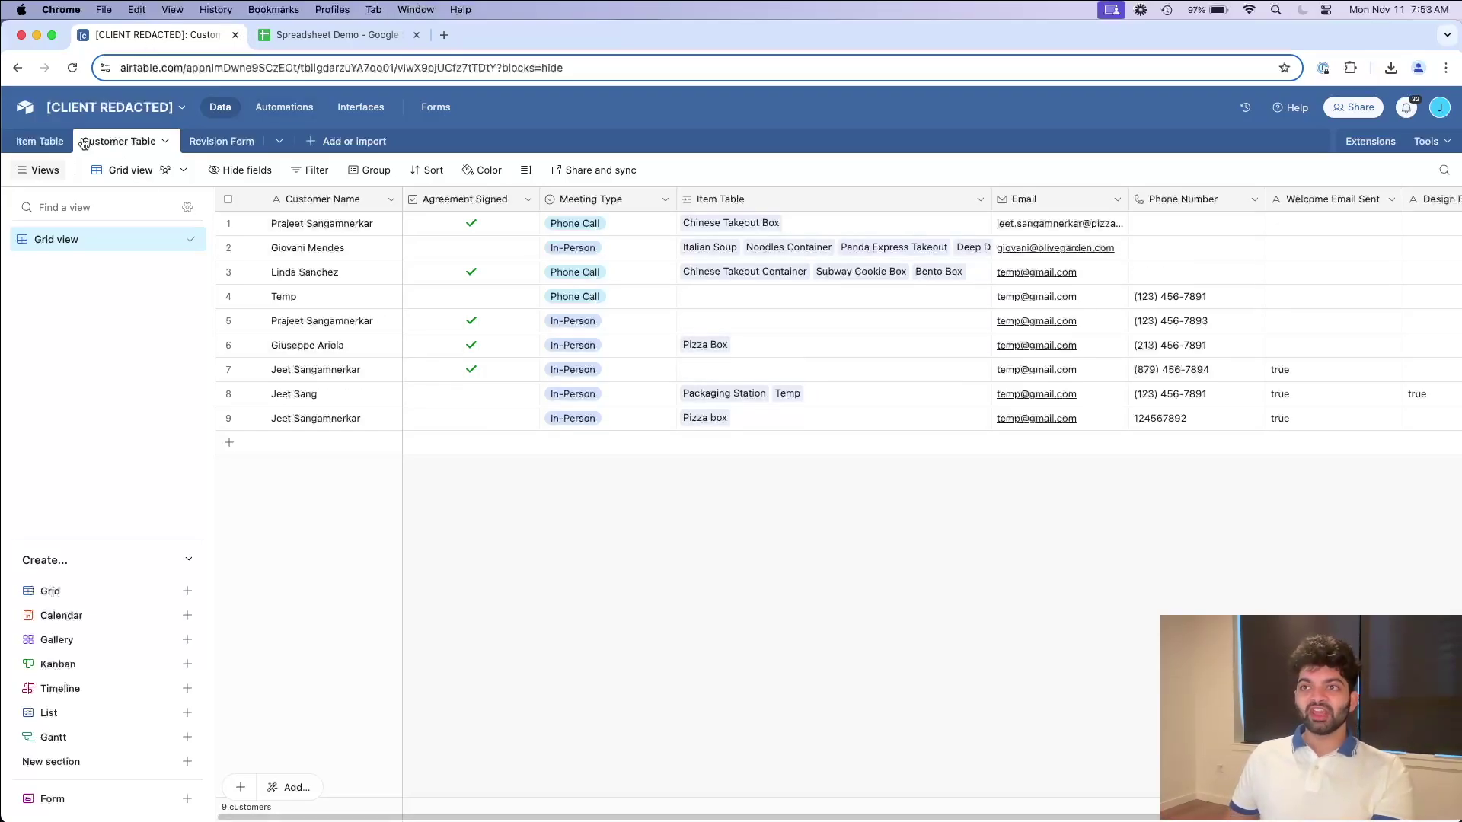
pyautogui.click(335, 35)
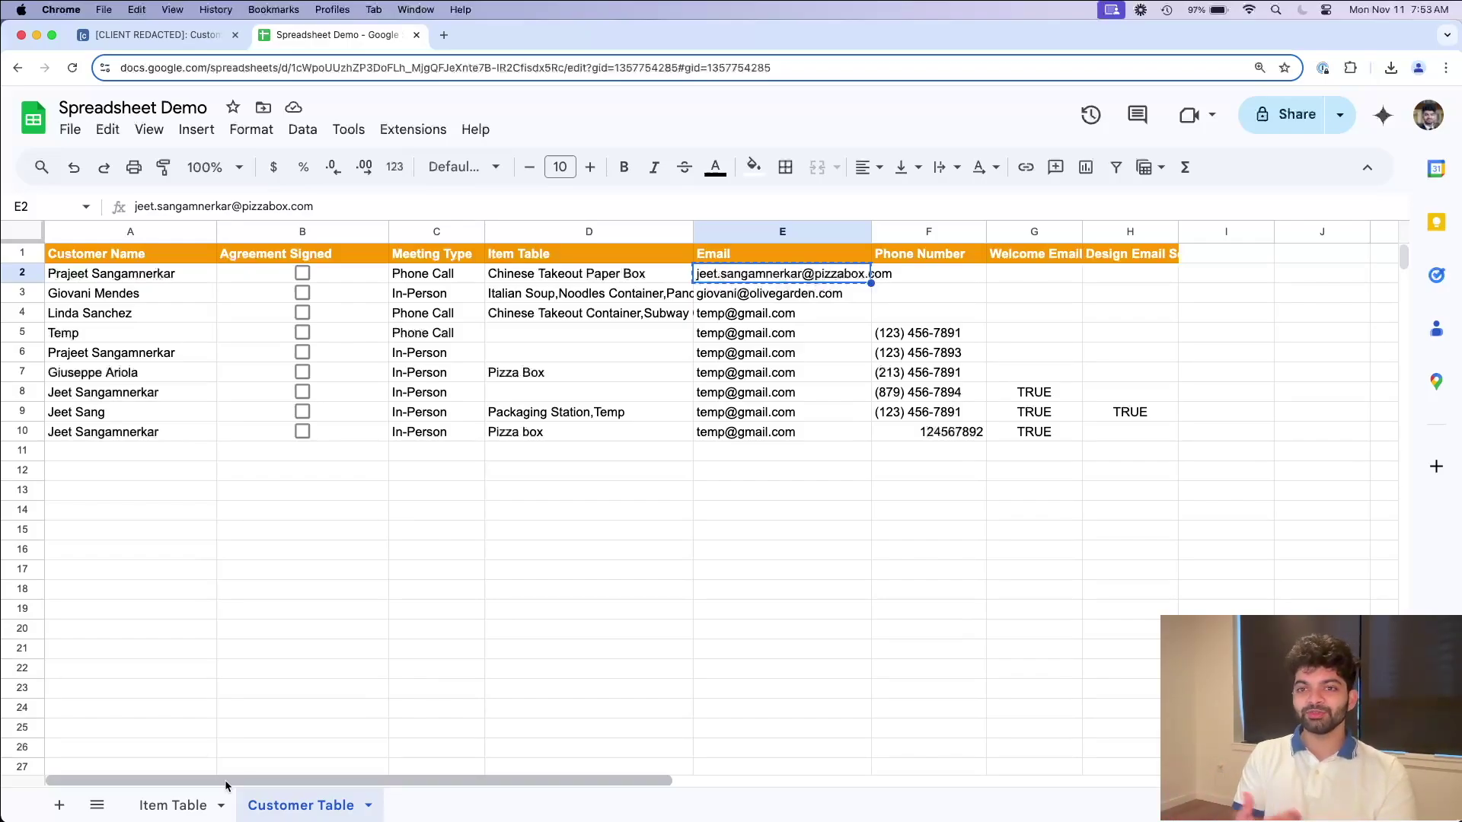
pyautogui.click(724, 570)
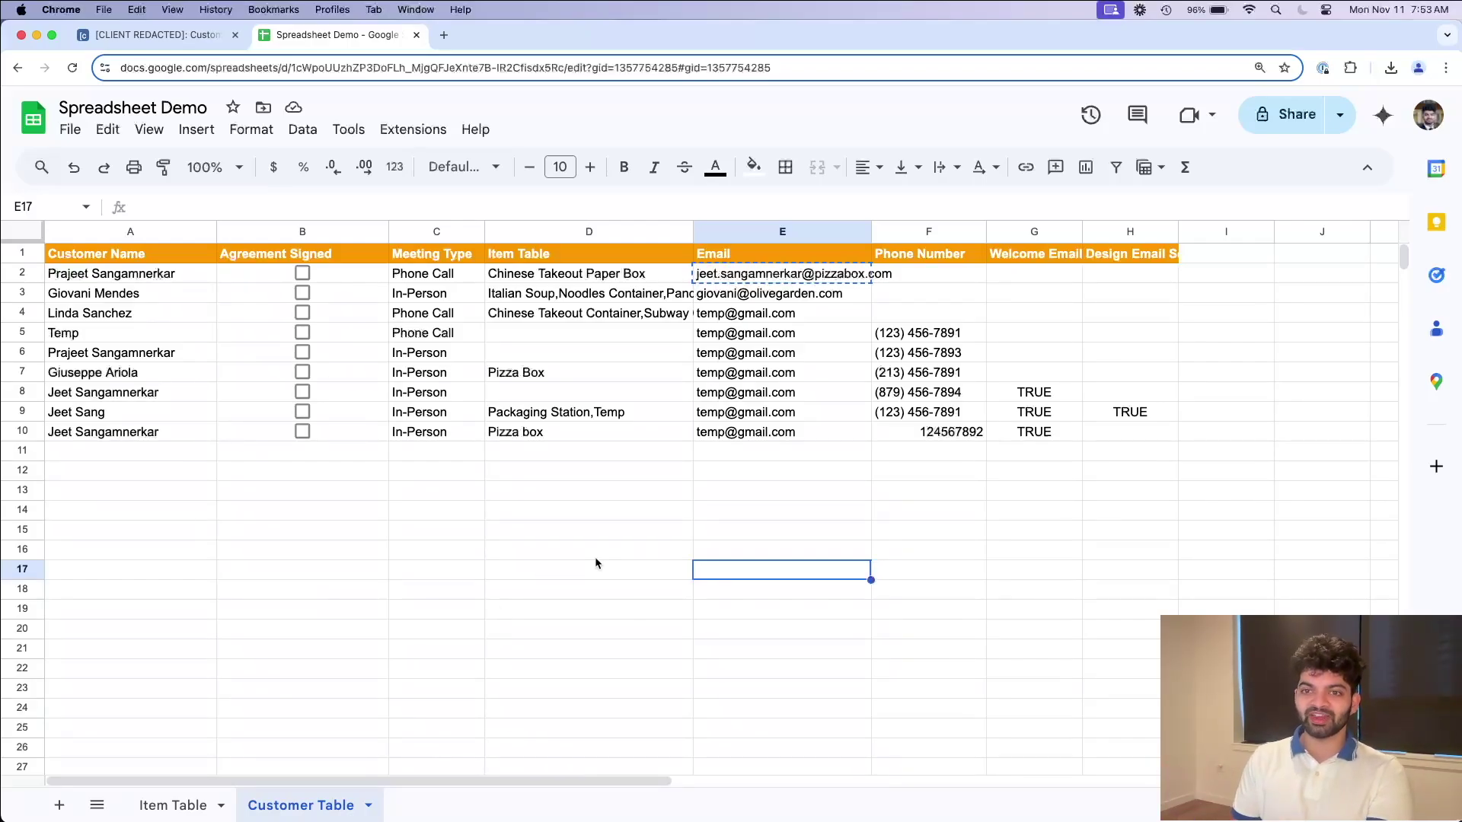
pyautogui.click(160, 38)
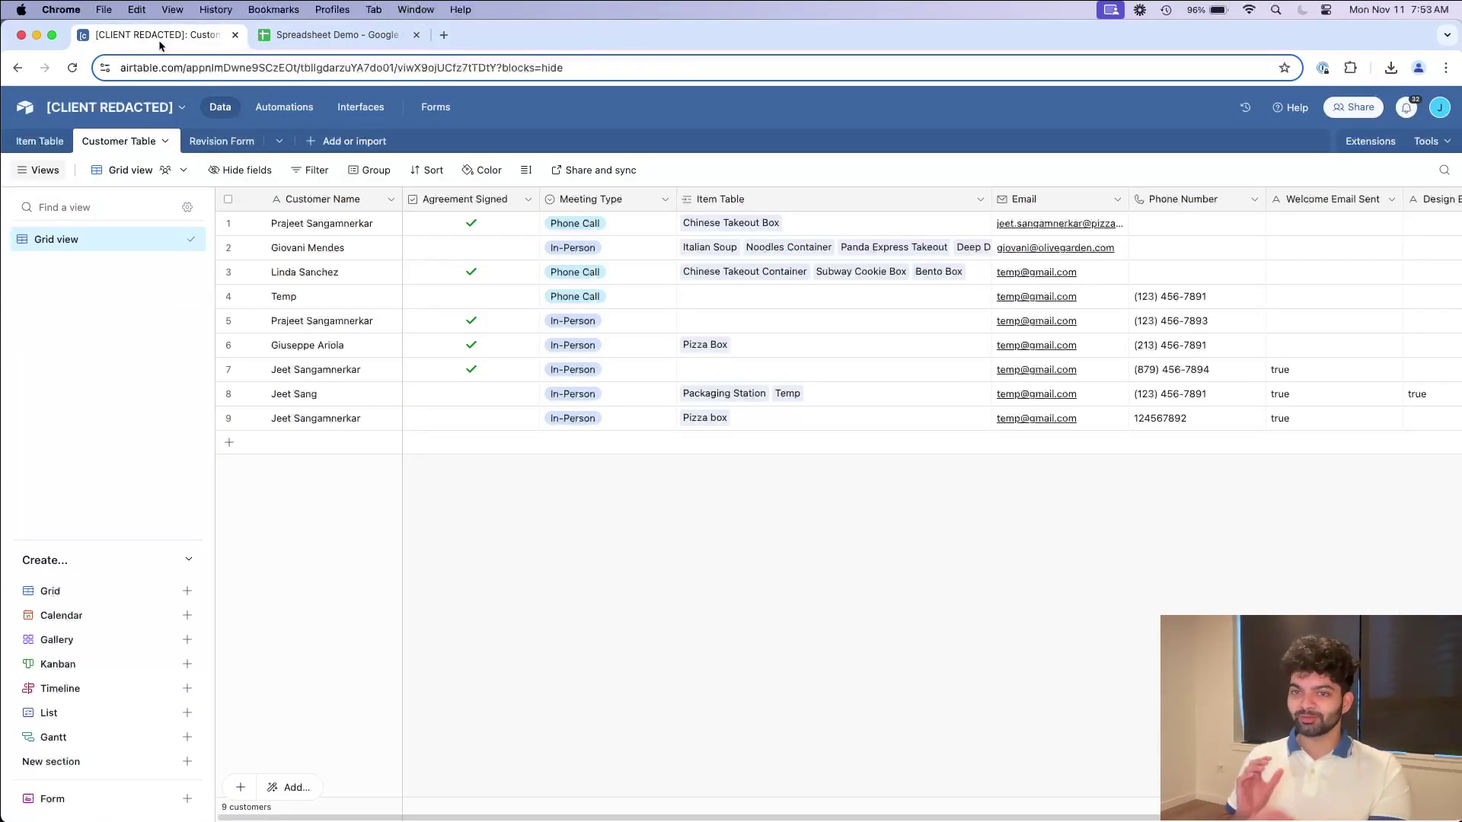
pyautogui.click(335, 35)
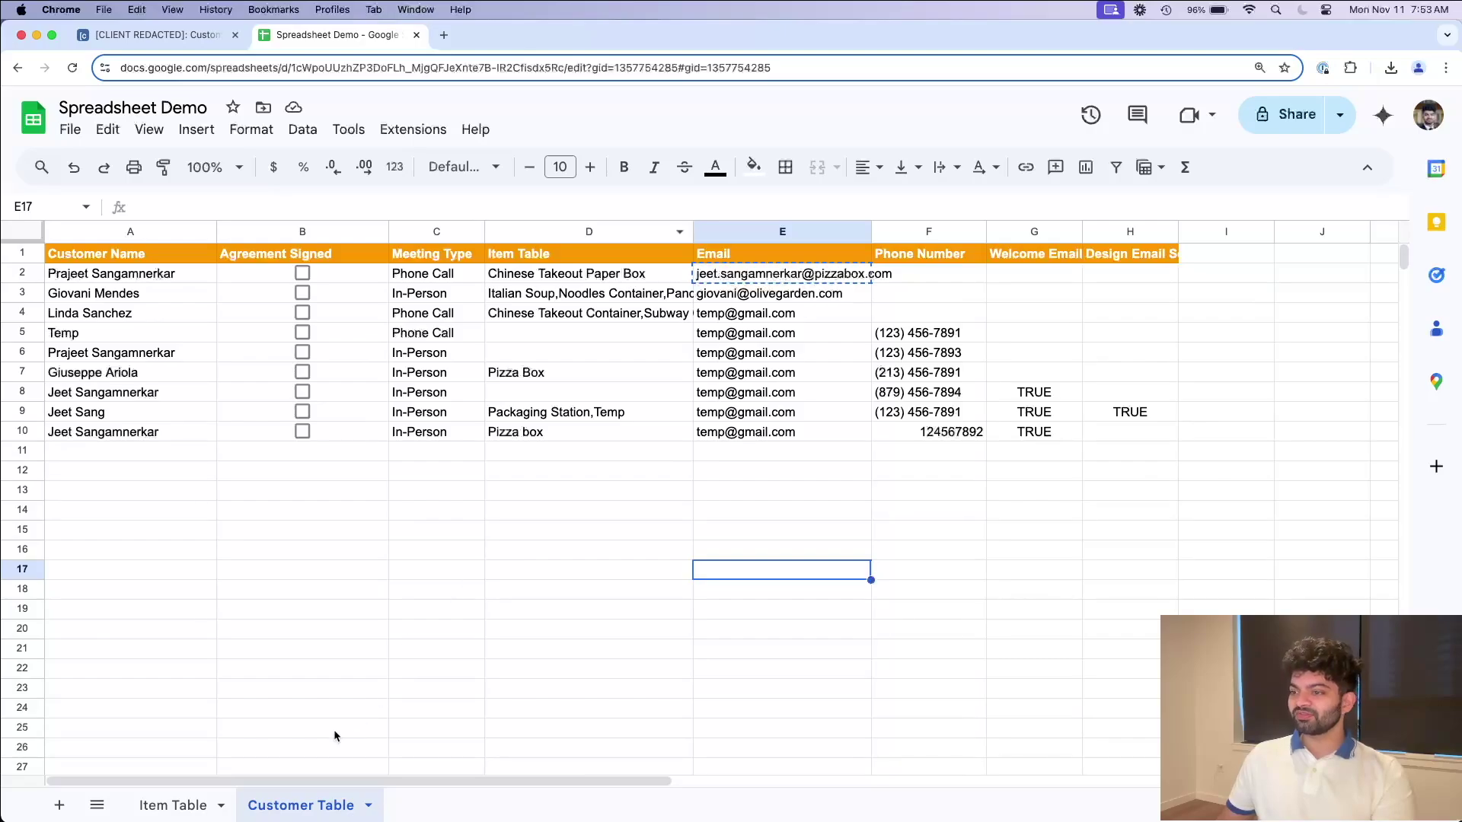
pyautogui.click(169, 805)
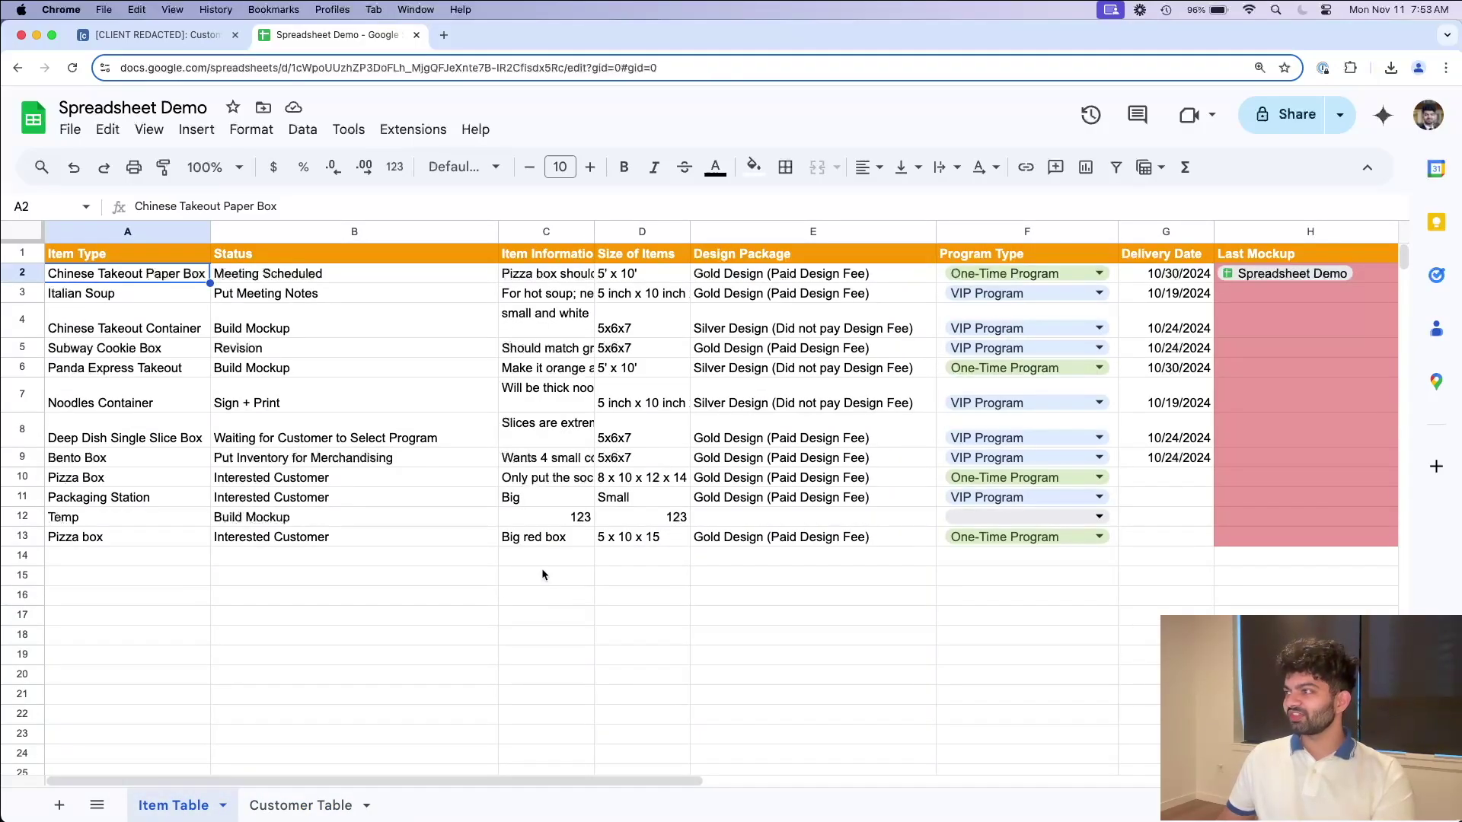
pyautogui.hscroll(5, 542, 569)
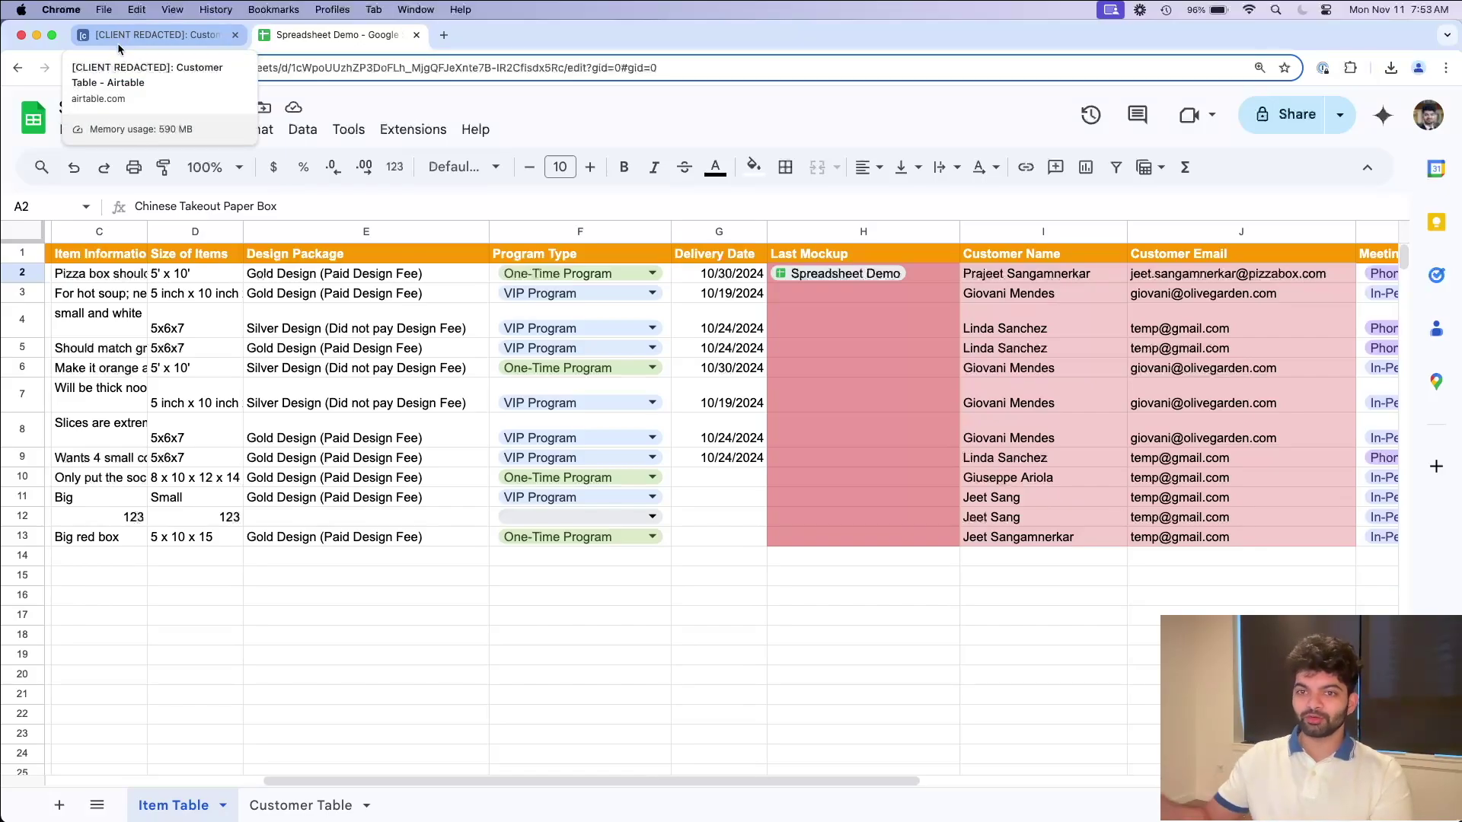
# Step: Review the Item Table sheet's customer columns and Customer Table sheet, then open Airtable's Overview dashboard
pyautogui.click(117, 34)
pyautogui.click(327, 34)
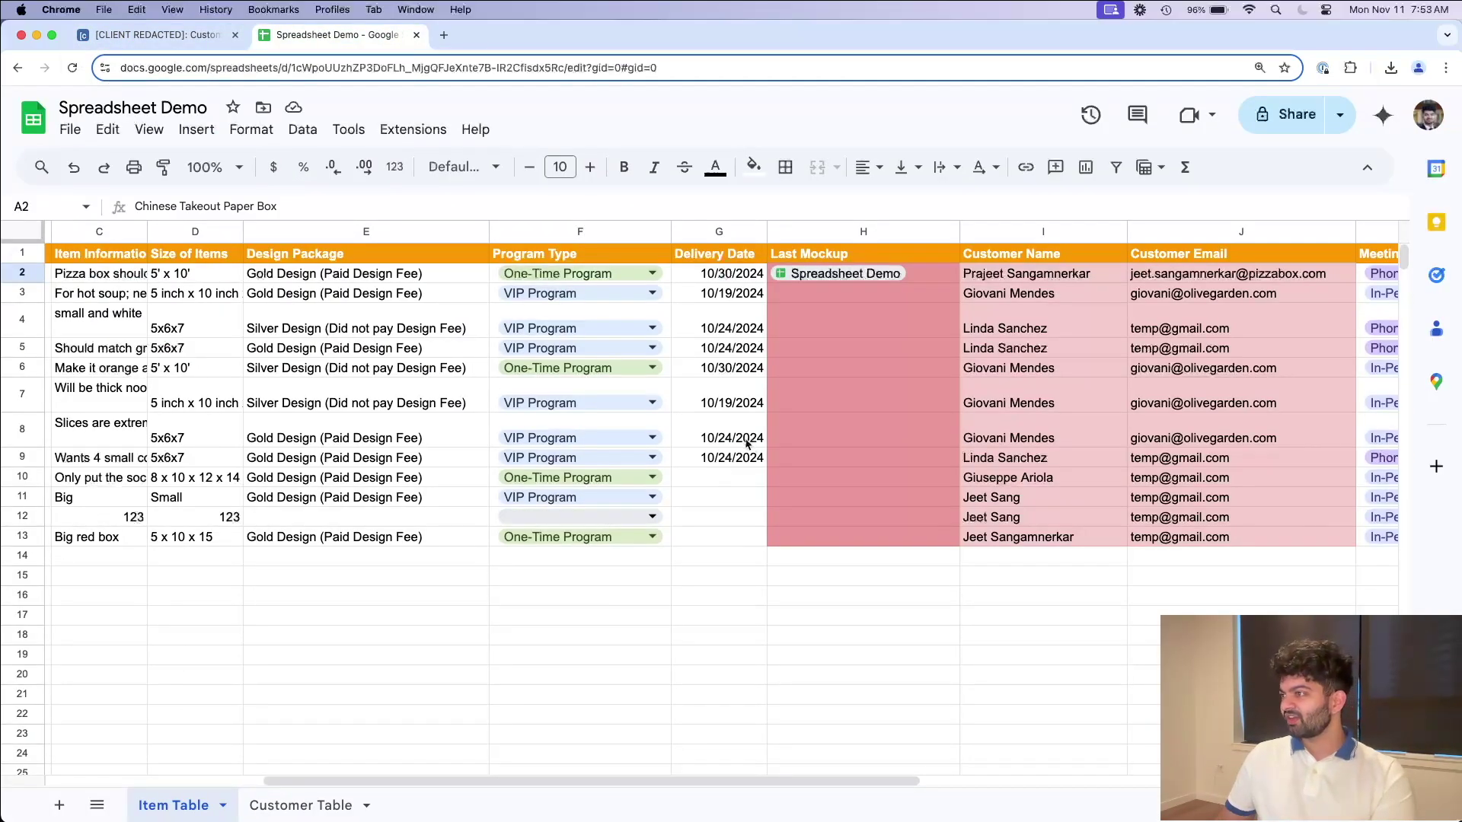
pyautogui.hscroll(5, 542, 358)
pyautogui.click(399, 297)
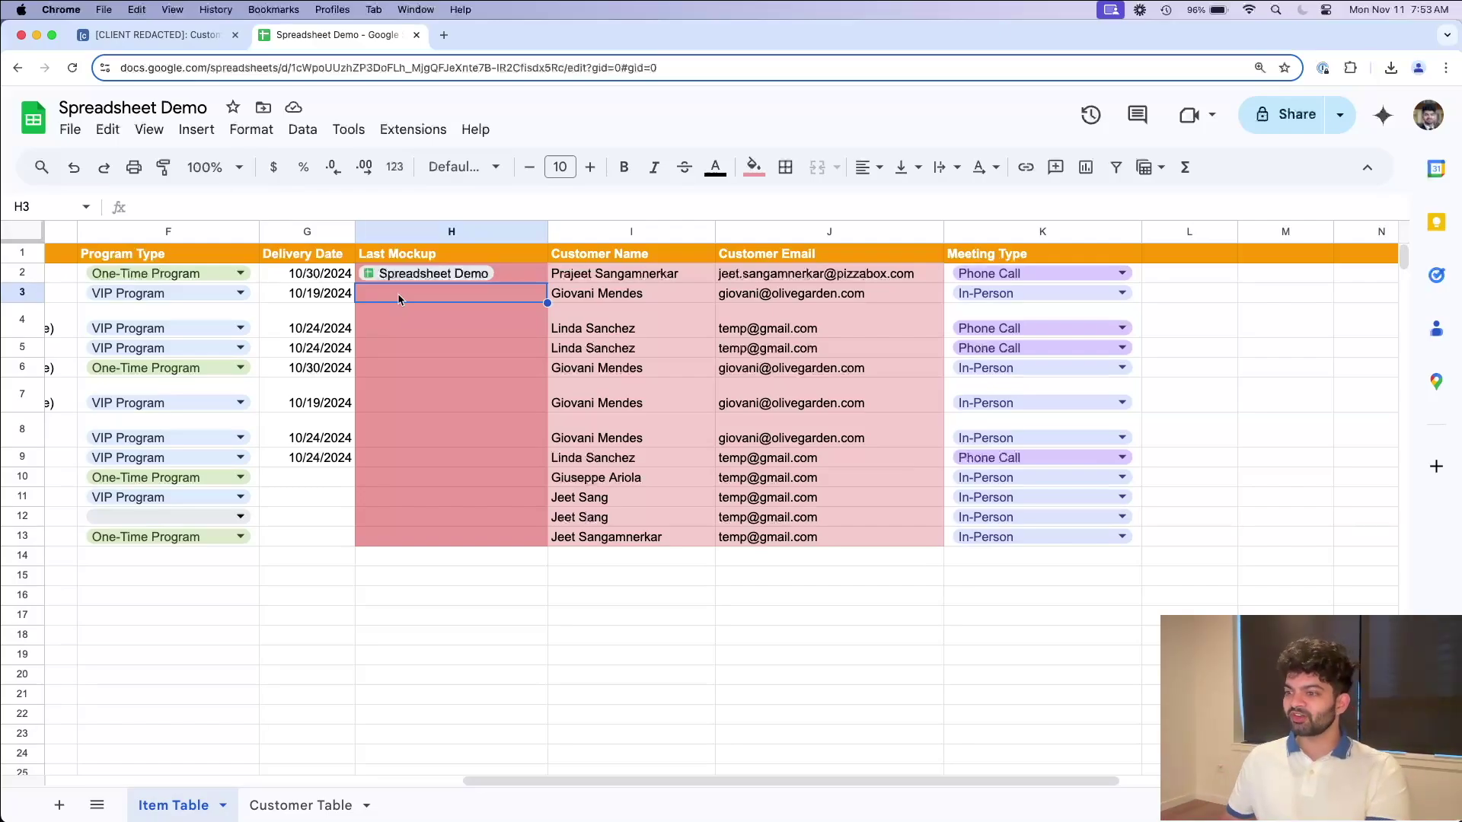
pyautogui.click(319, 805)
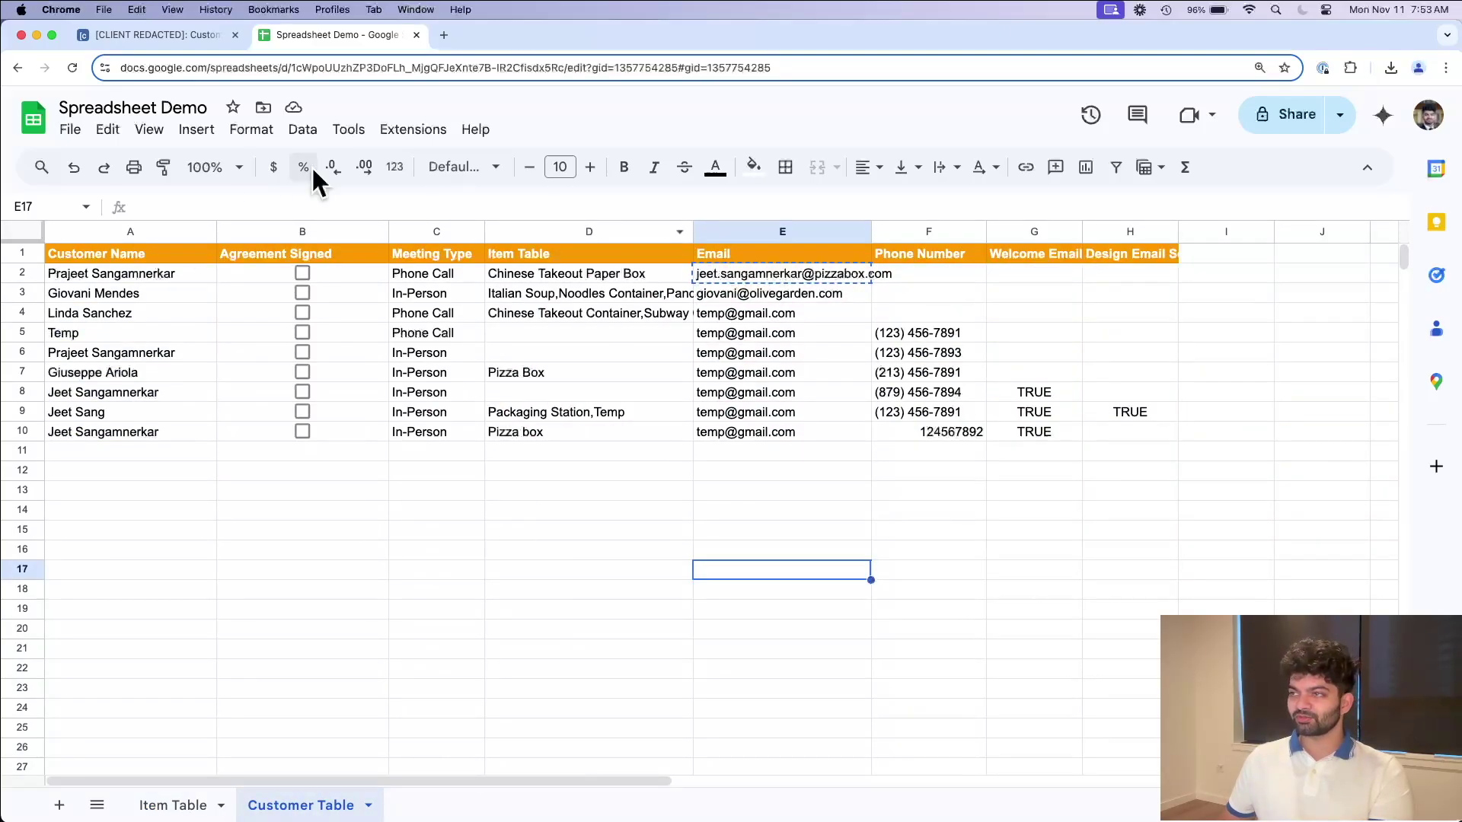
pyautogui.click(114, 32)
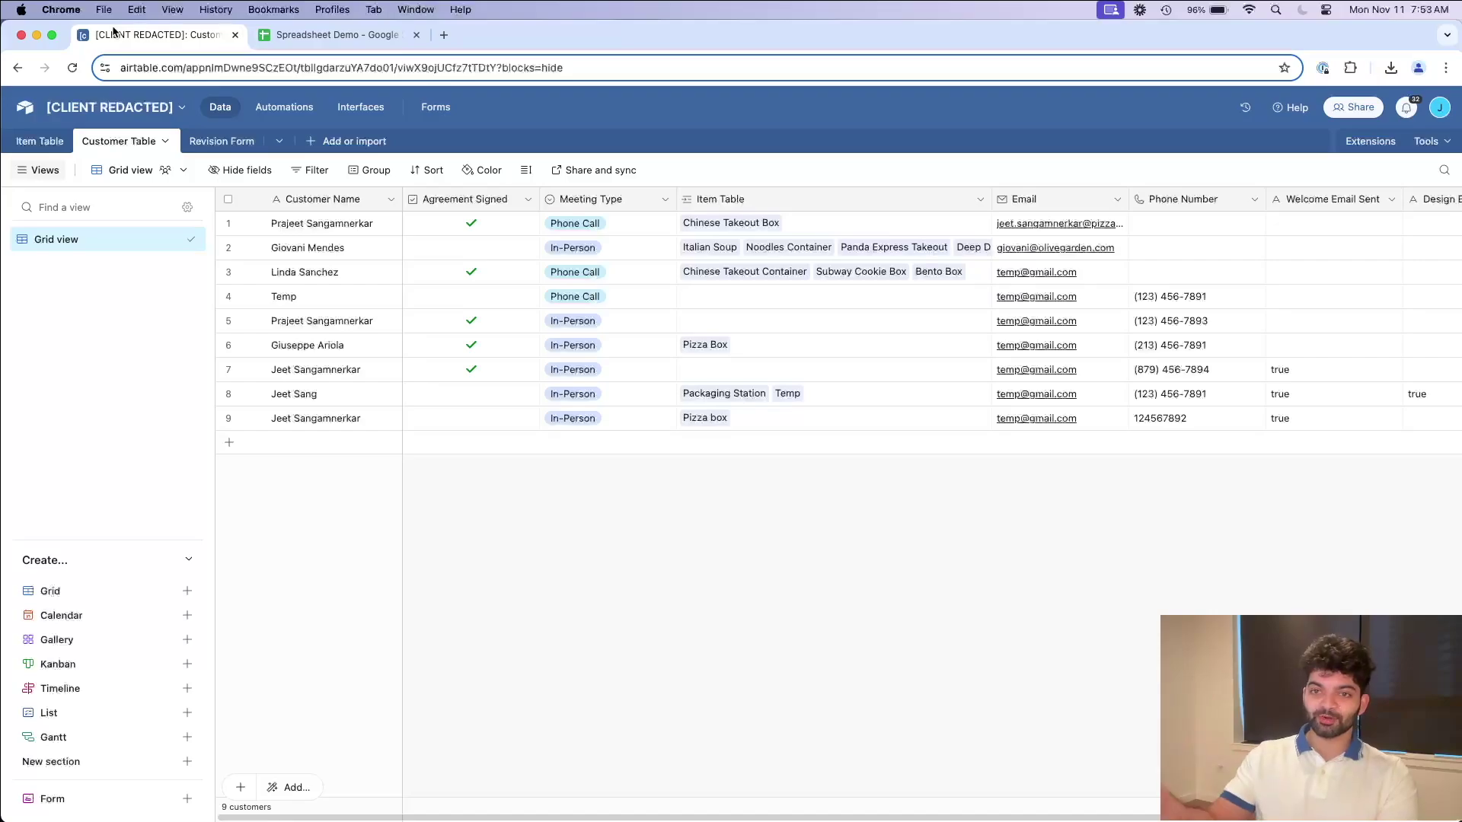
pyautogui.click(339, 113)
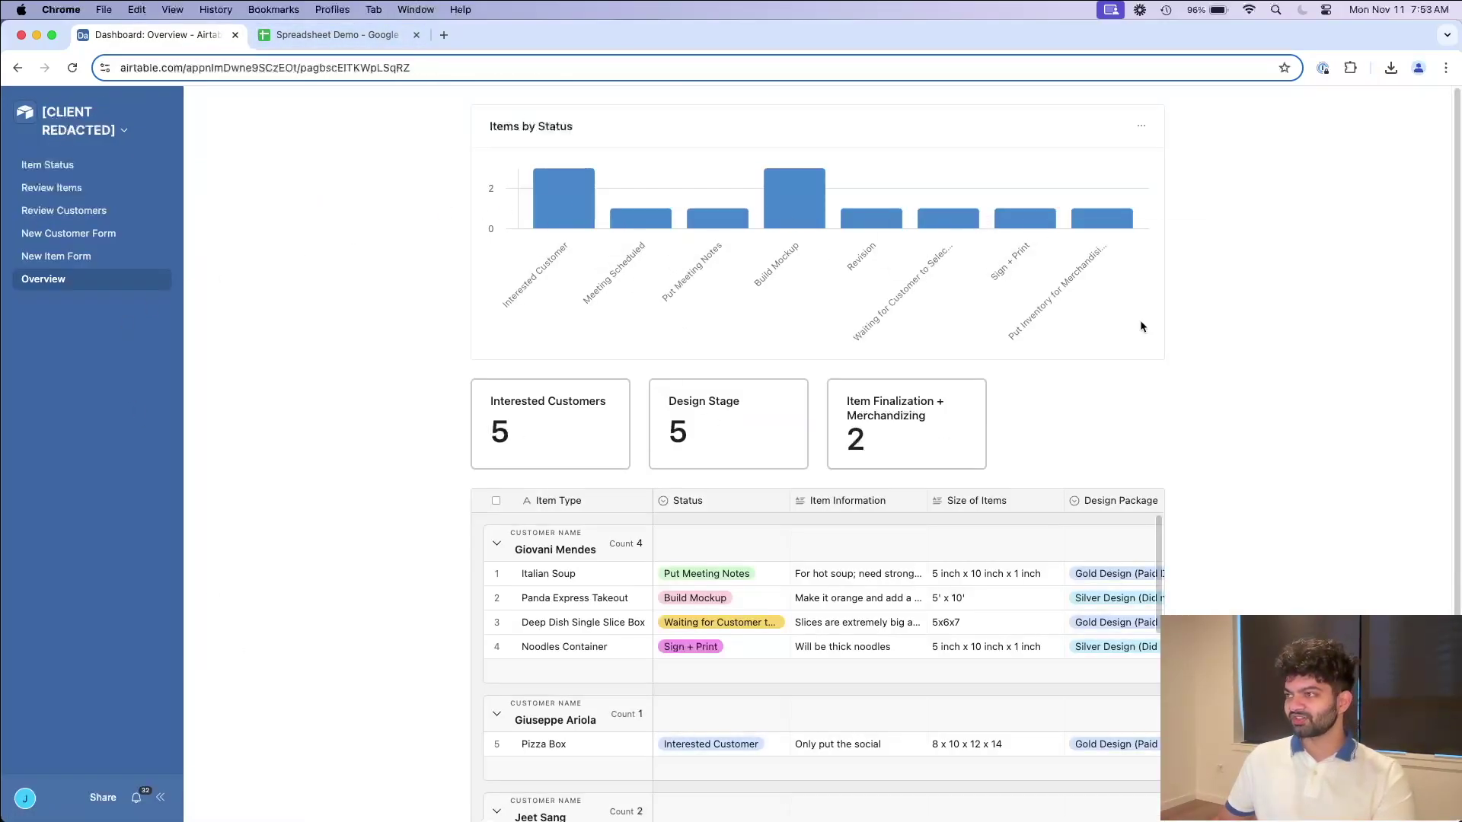
# Step: Scroll the Airtable Overview items list, then compare with the Spreadsheet Demo's nine-row Customer Table
pyautogui.scroll(-3, 762, 647)
pyautogui.click(338, 34)
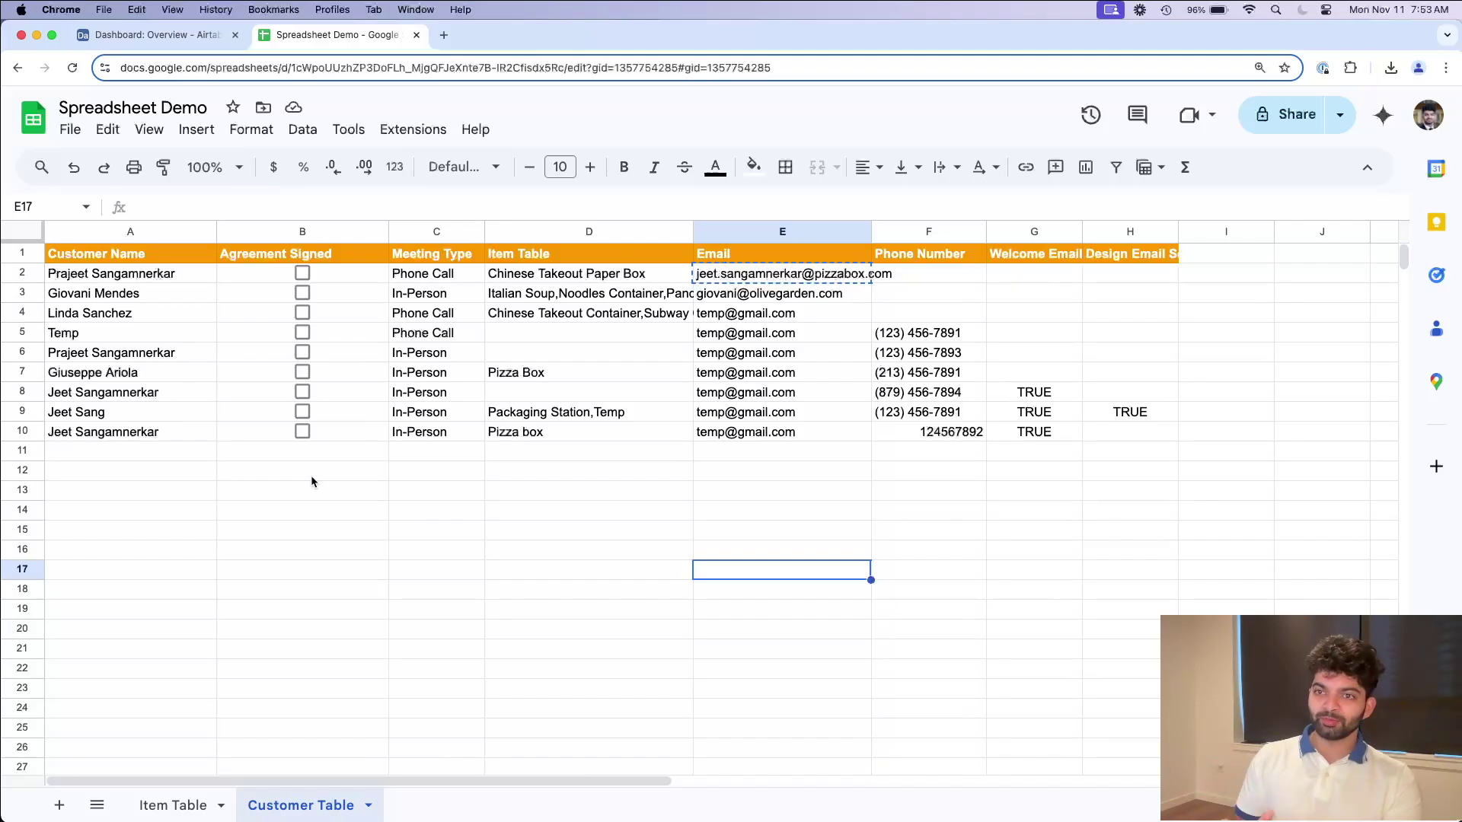
pyautogui.click(152, 34)
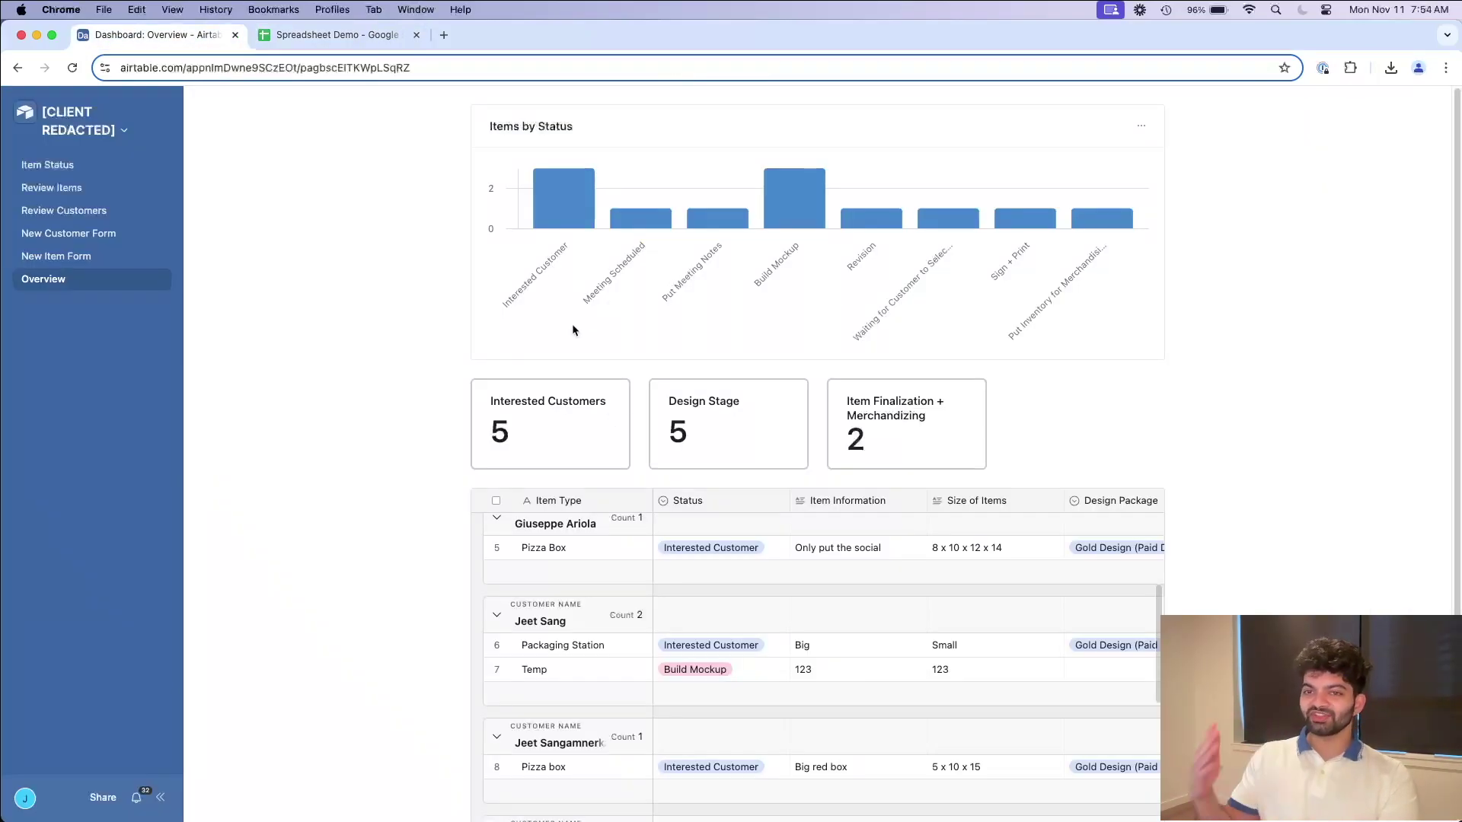
pyautogui.hotkey('ctrl', 'Tab')
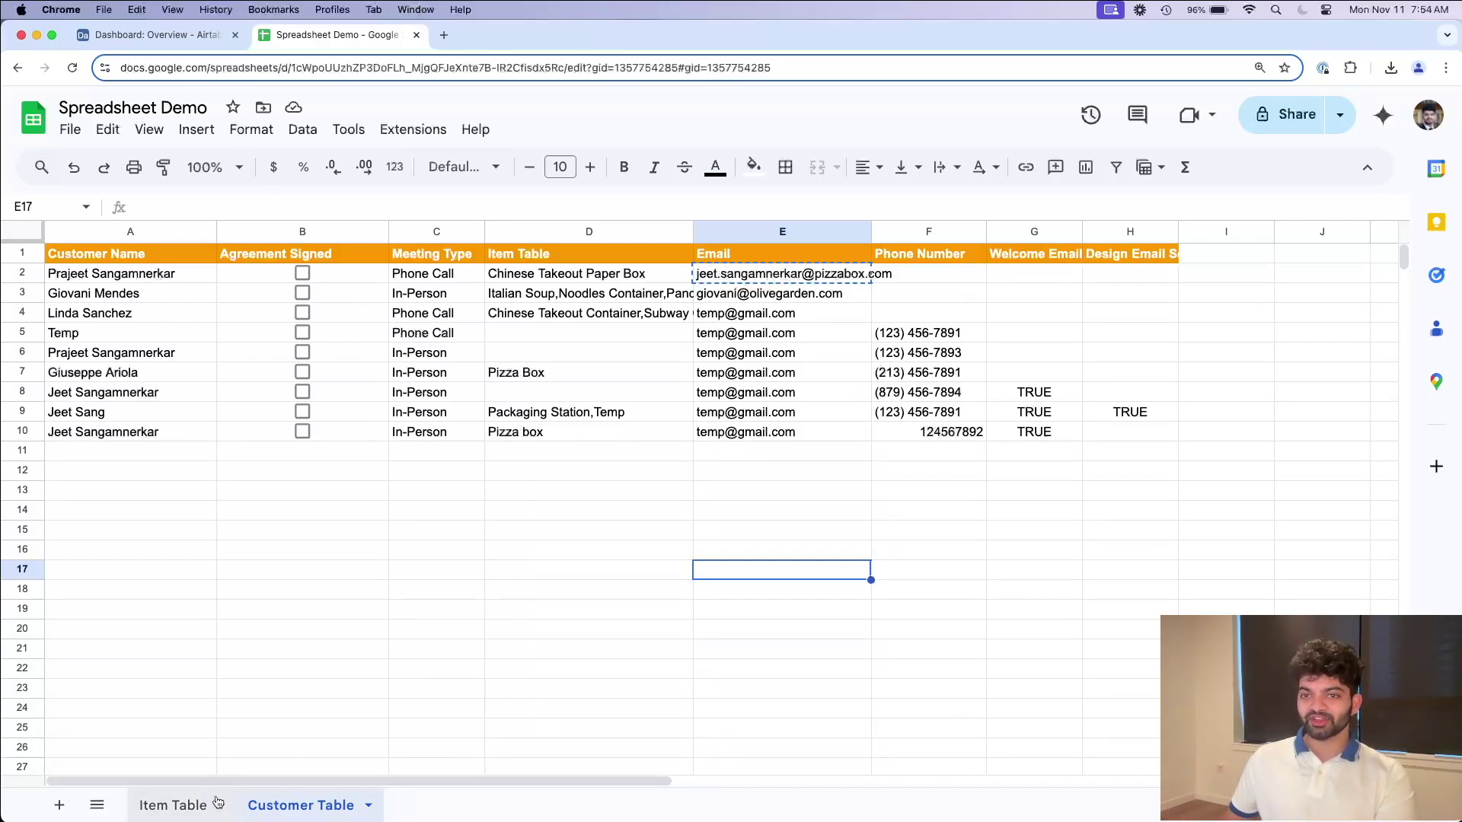
pyautogui.click(149, 35)
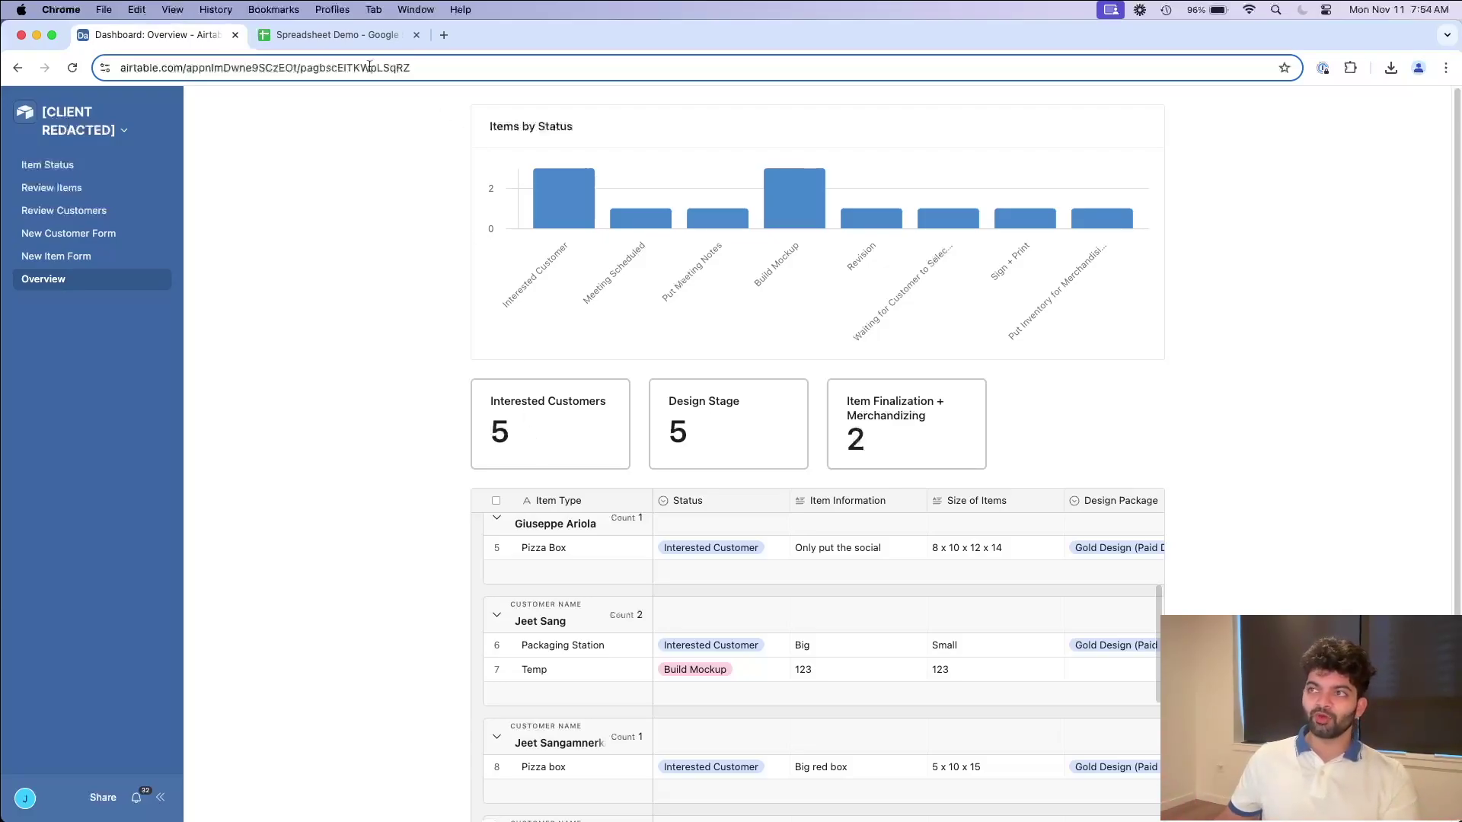
pyautogui.click(335, 35)
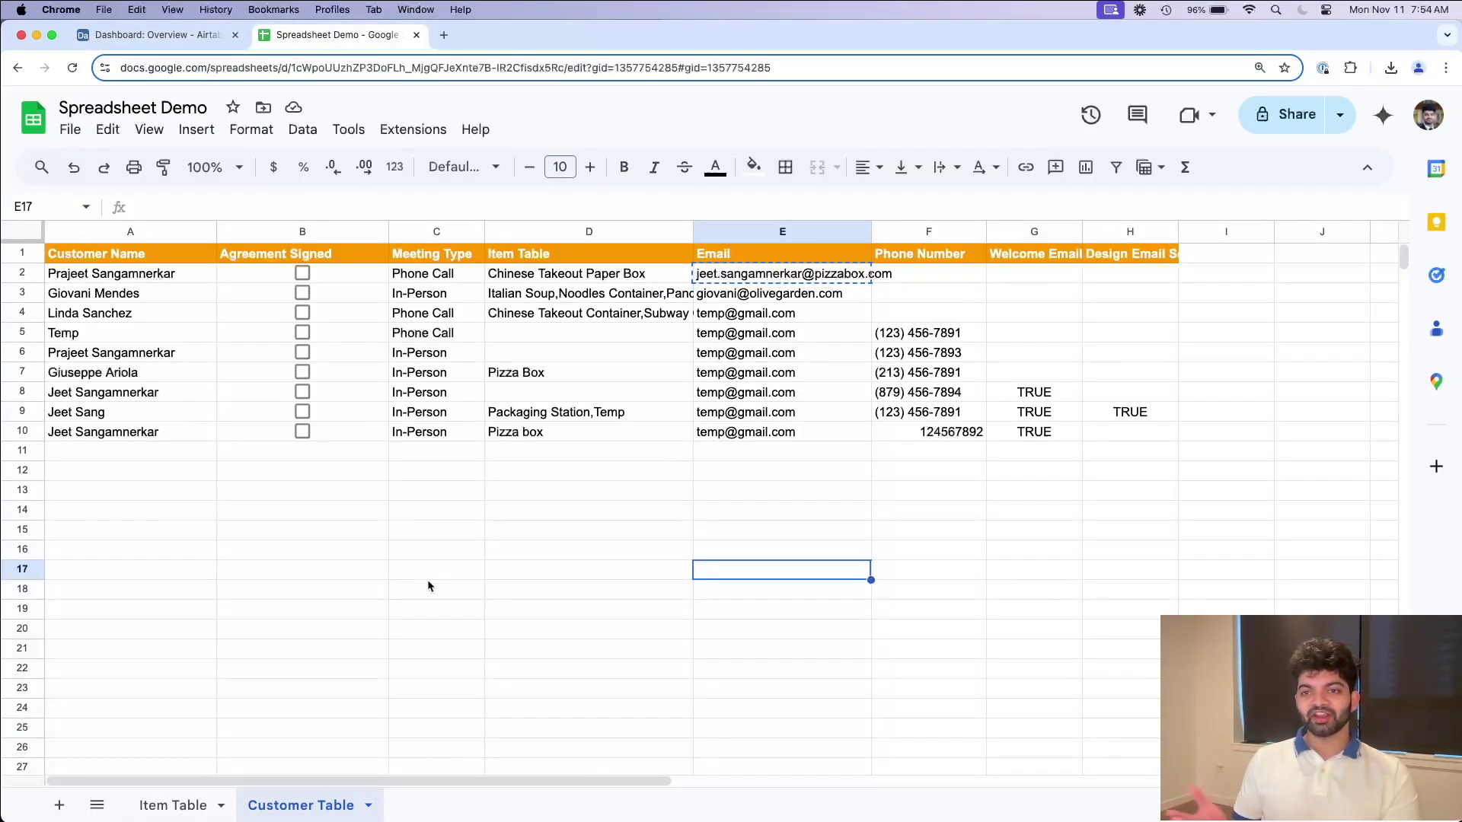